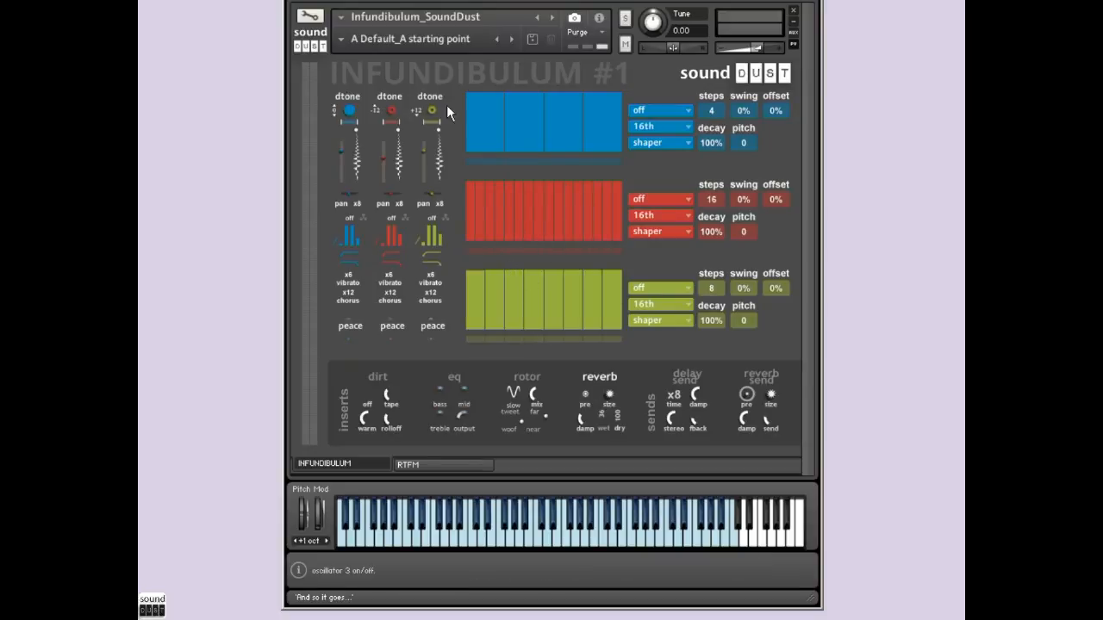
click(349, 101)
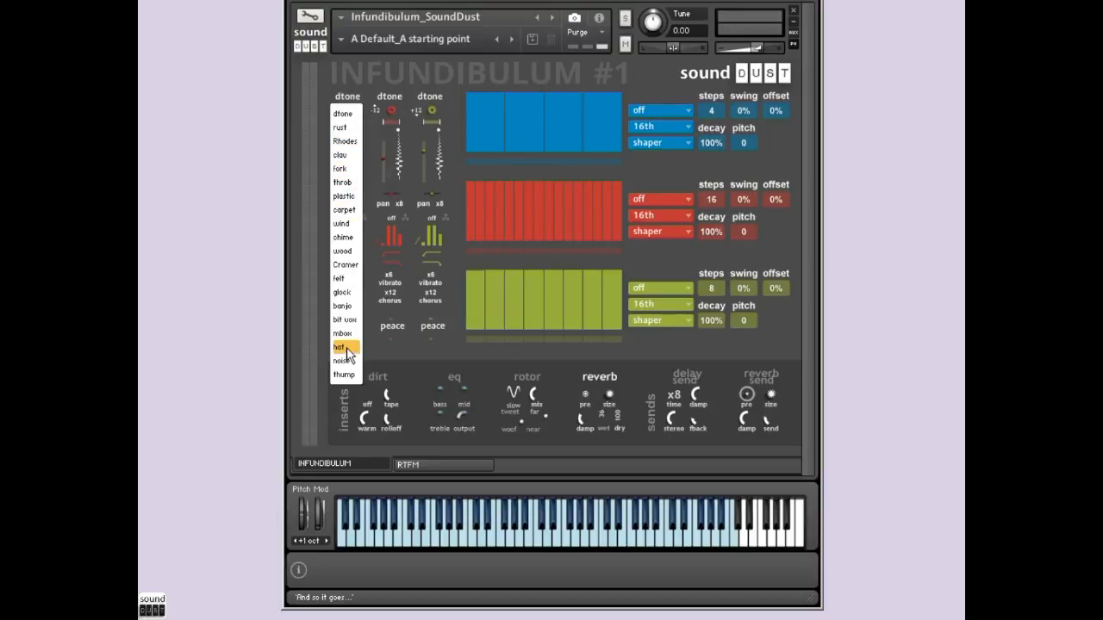
click(403, 71)
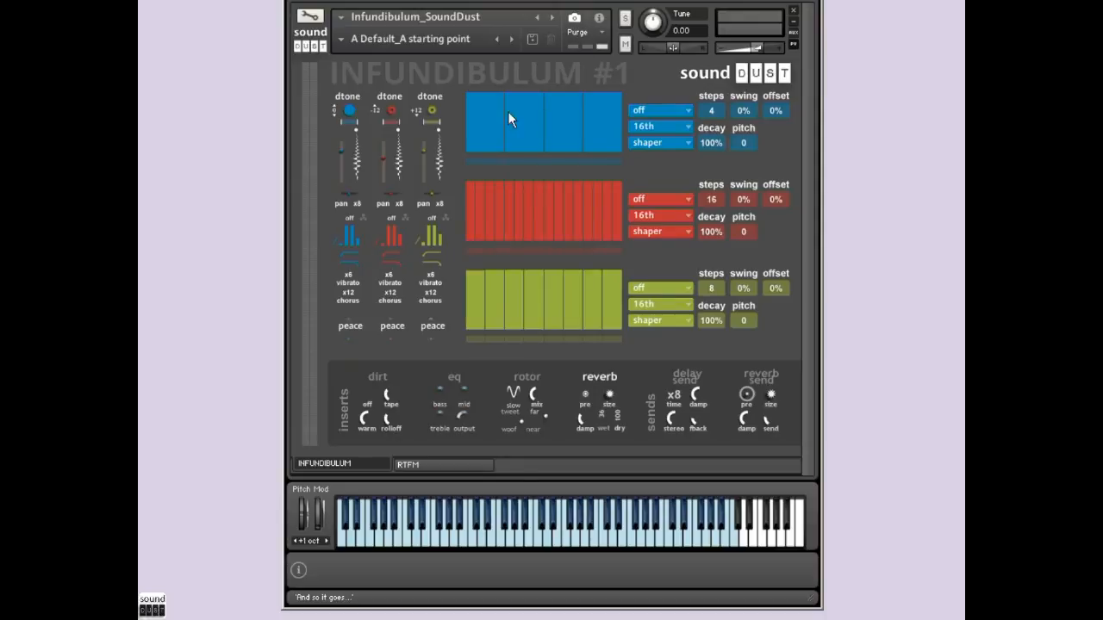
Try 20 steps on the red sequencer, and return it to 16 steps.
mouse_move(710, 109)
mouse_down()
mouse_move(730, 77)
mouse_move(716, 112)
mouse_up()
drag(712, 200, 719, 184)
click(656, 125)
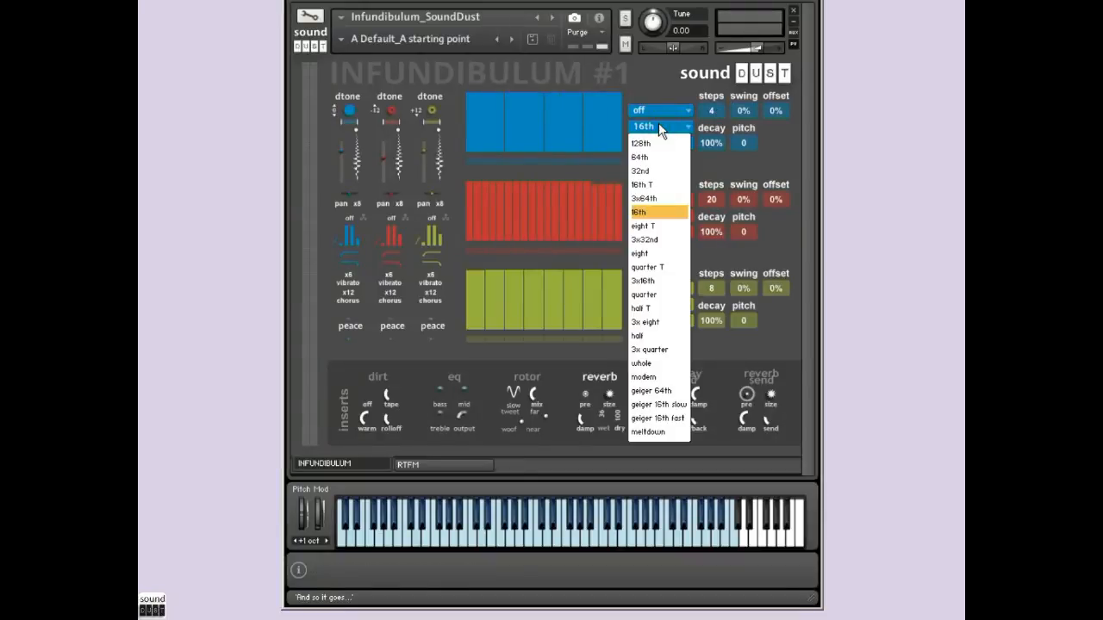
click(665, 95)
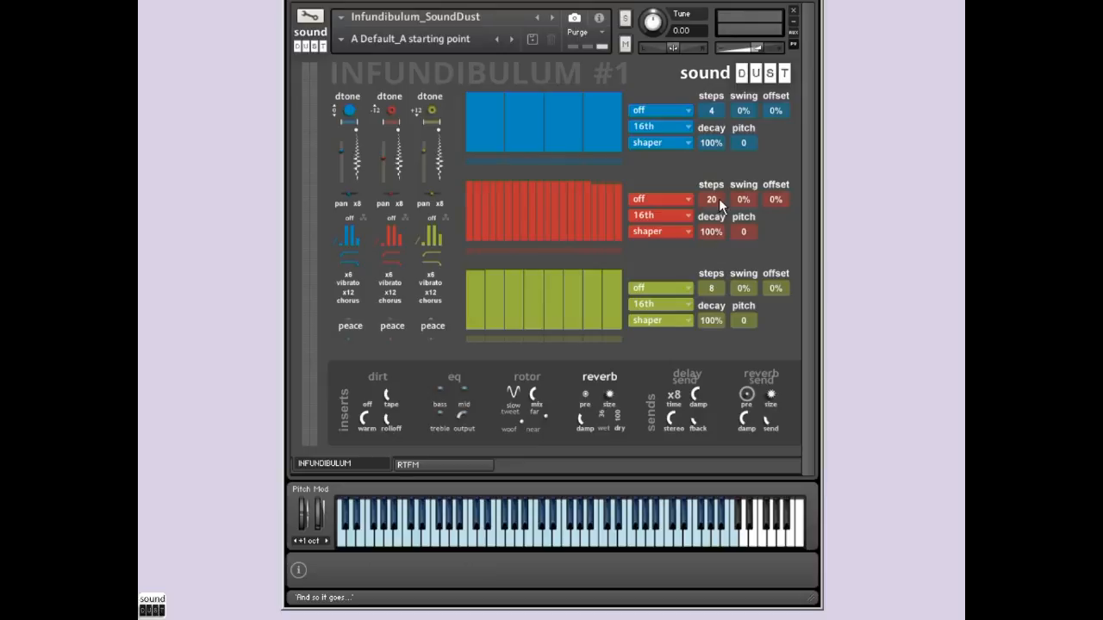
drag(719, 198, 707, 221)
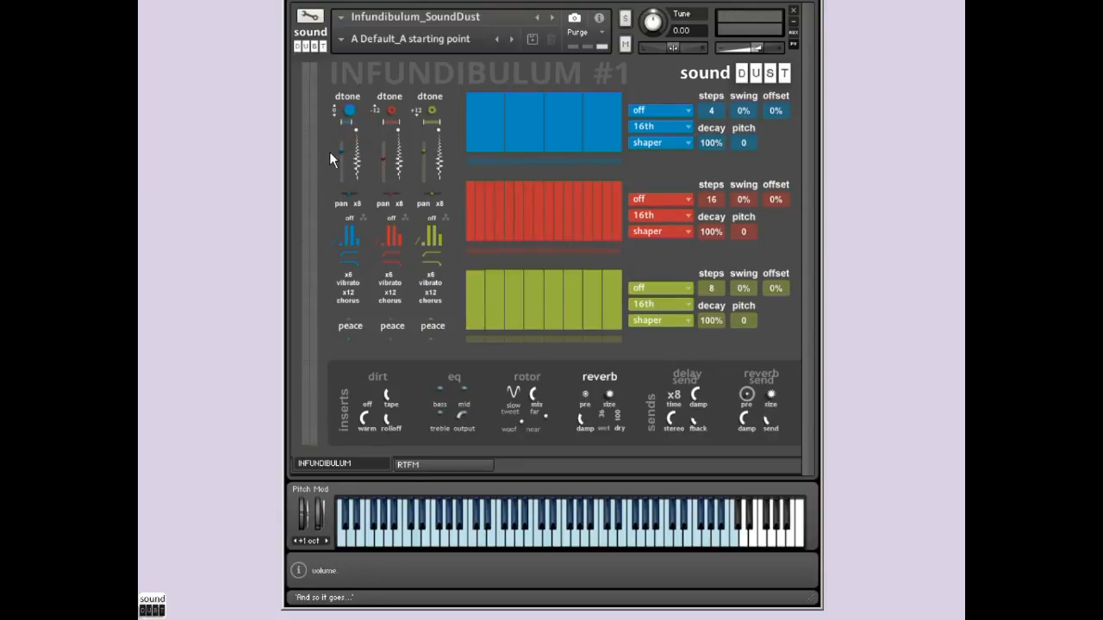
Lower the blue oscillator's small horizontal slider above its waveform to the minimum and set its sound source to wood.
drag(357, 131, 348, 131)
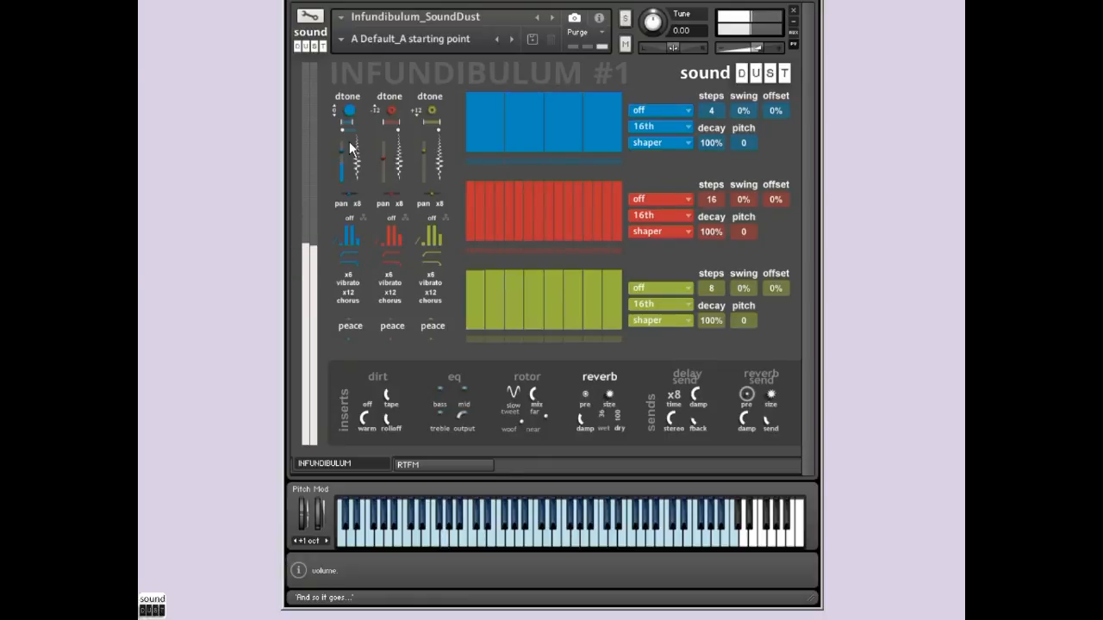
click(349, 97)
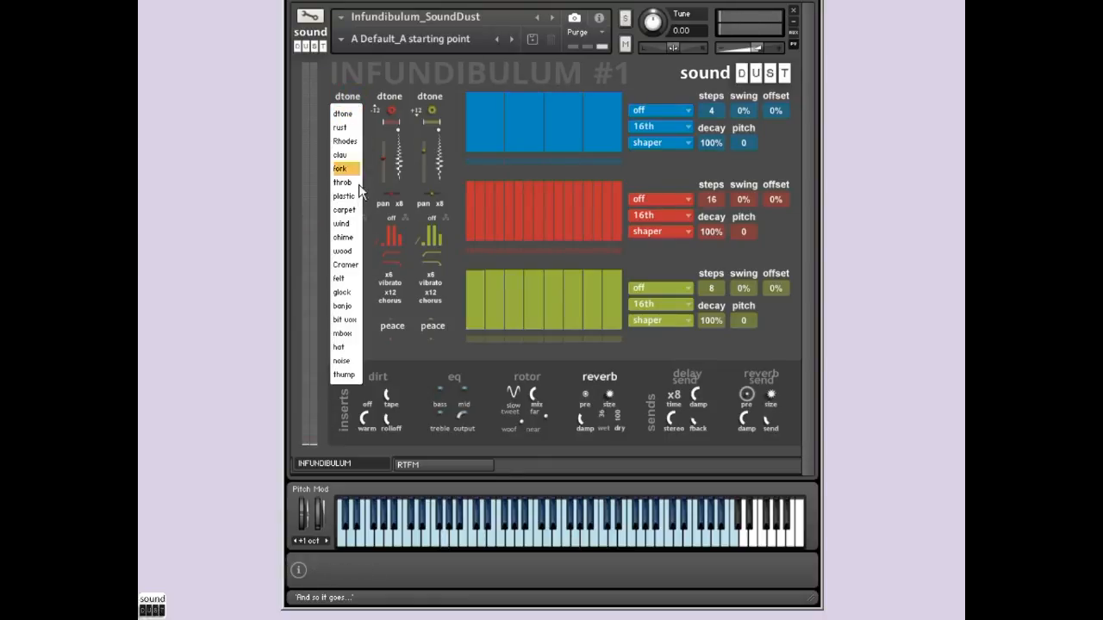
click(344, 250)
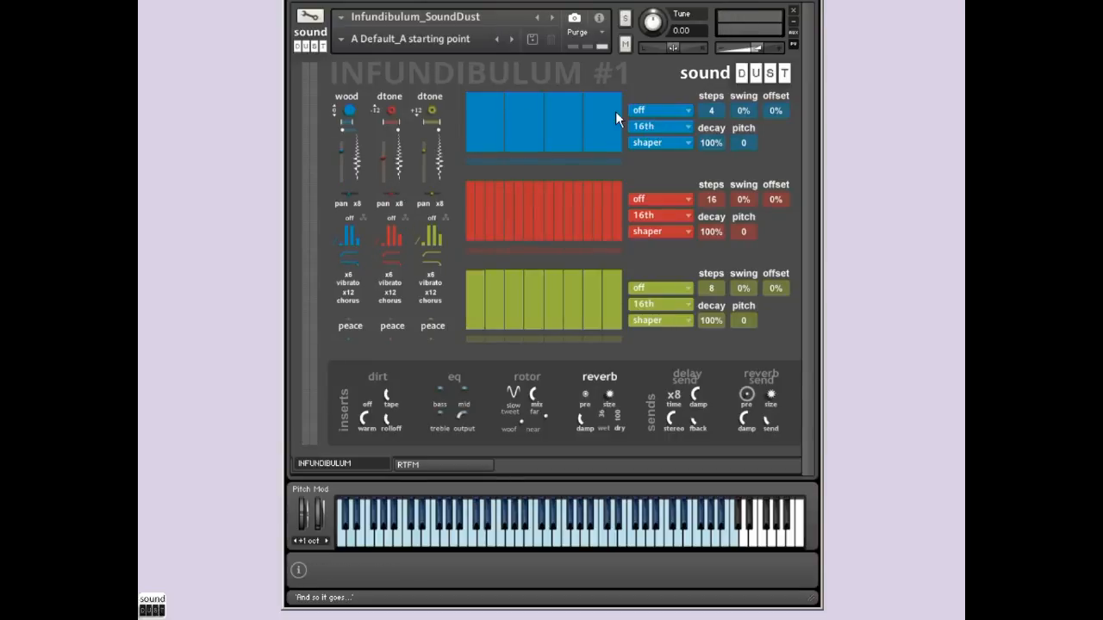
Set the blue sequencer to gate mode with 6 steps, lowering the levels of the second, fourth and sixth steps.
click(648, 110)
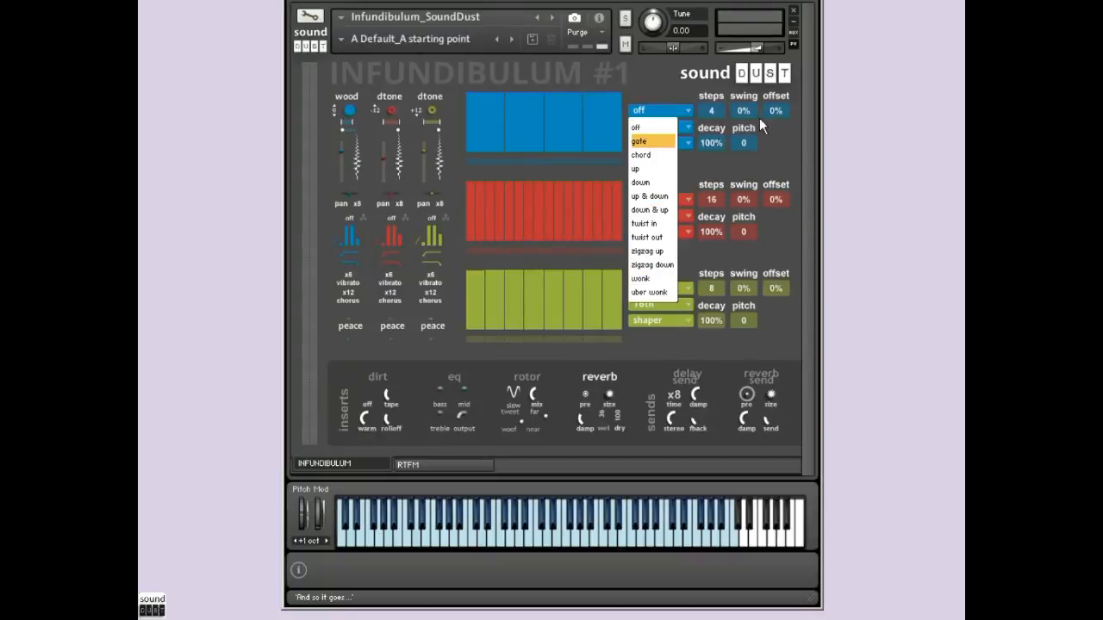
click(649, 143)
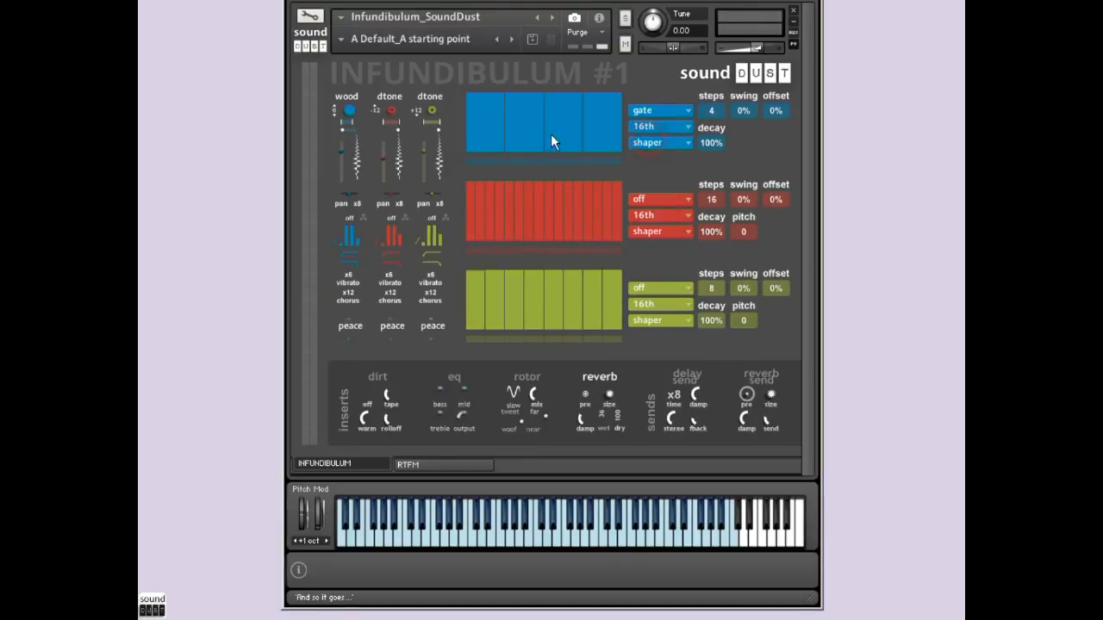
click(522, 106)
click(601, 118)
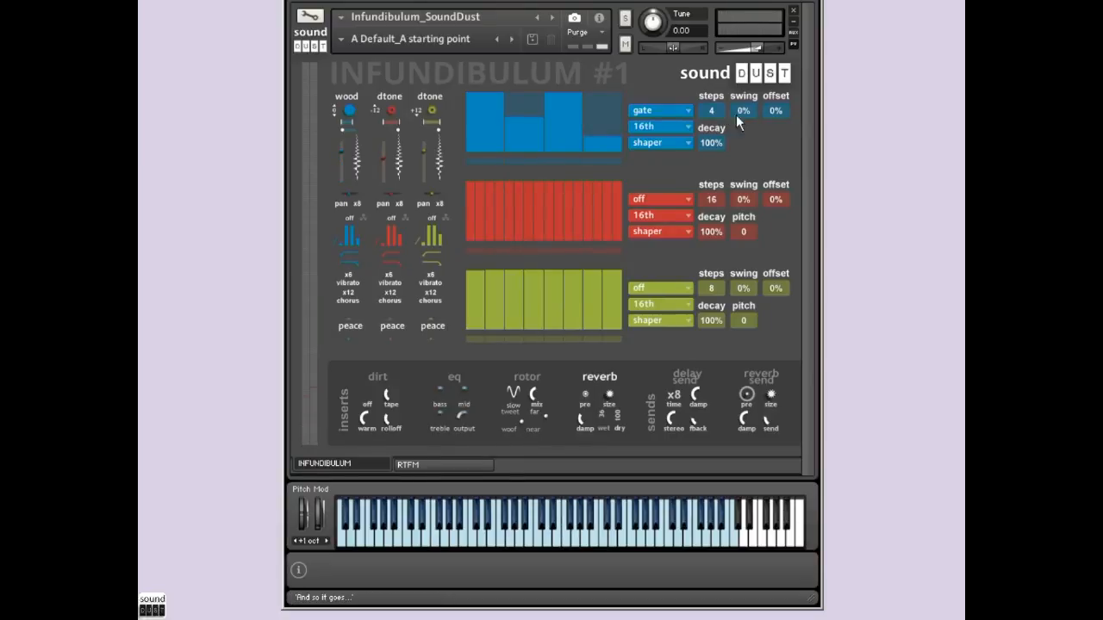
drag(725, 112, 728, 99)
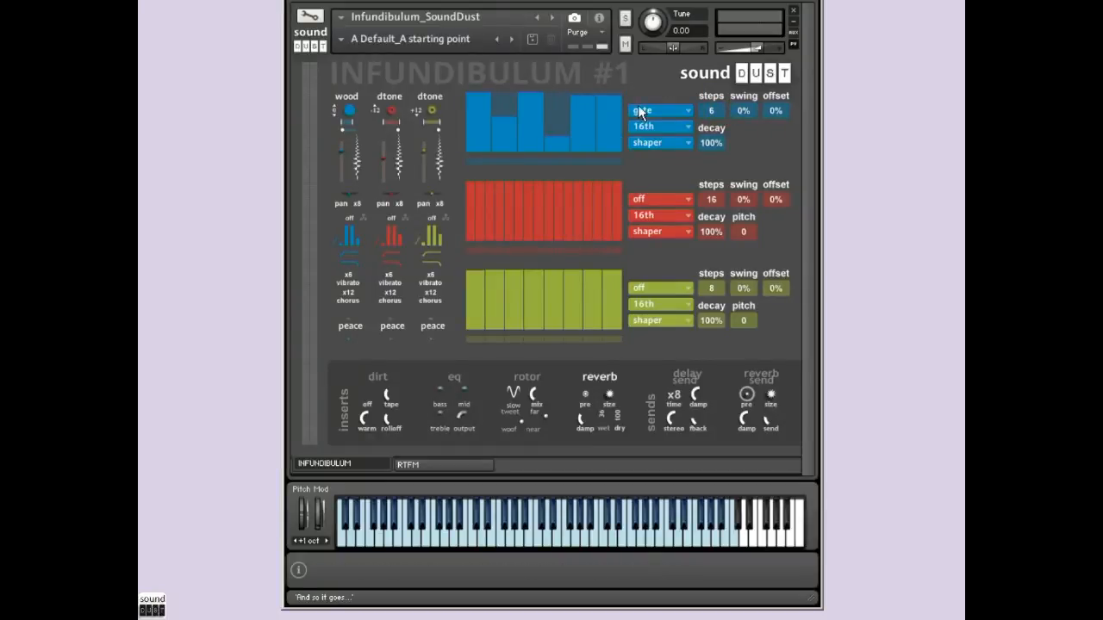
click(609, 128)
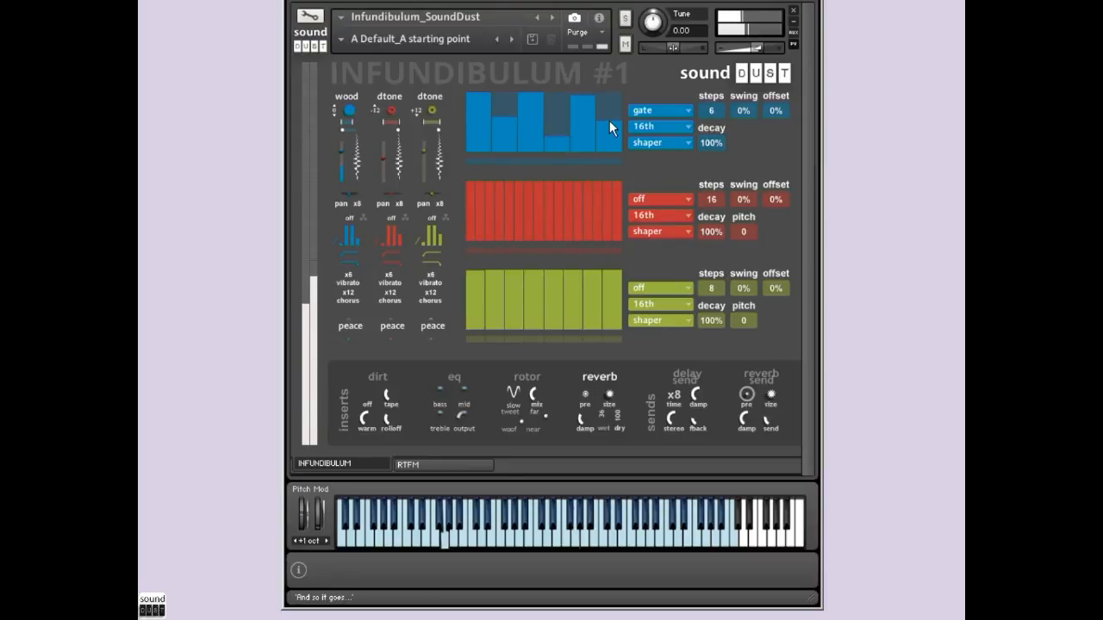
Set the blue sequencer's rate to 32nd and its decay to 1%.
click(669, 127)
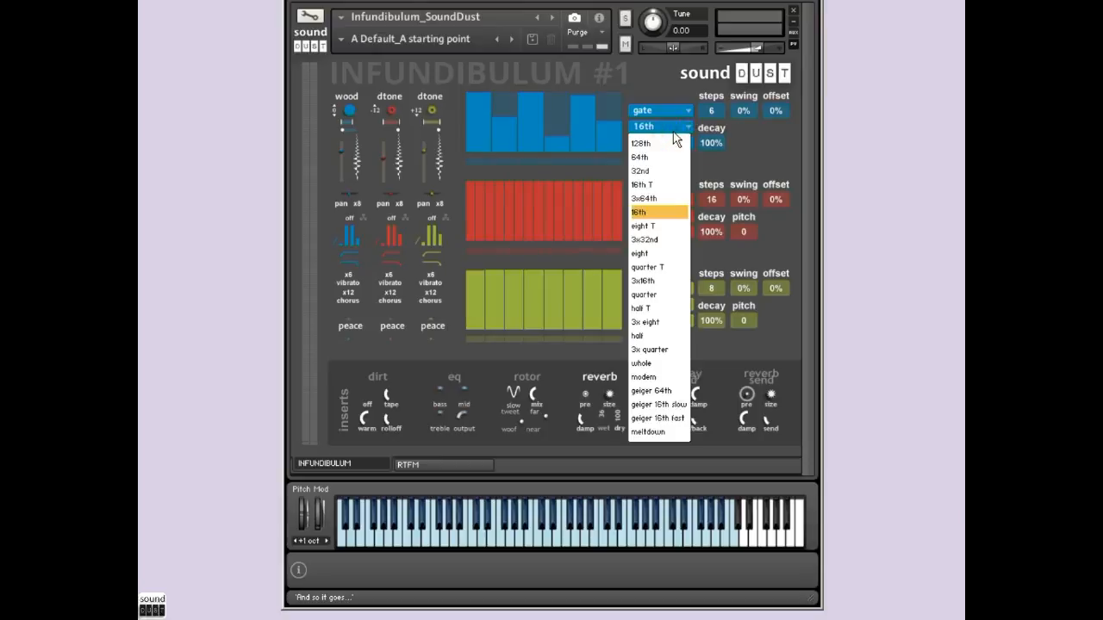
click(669, 169)
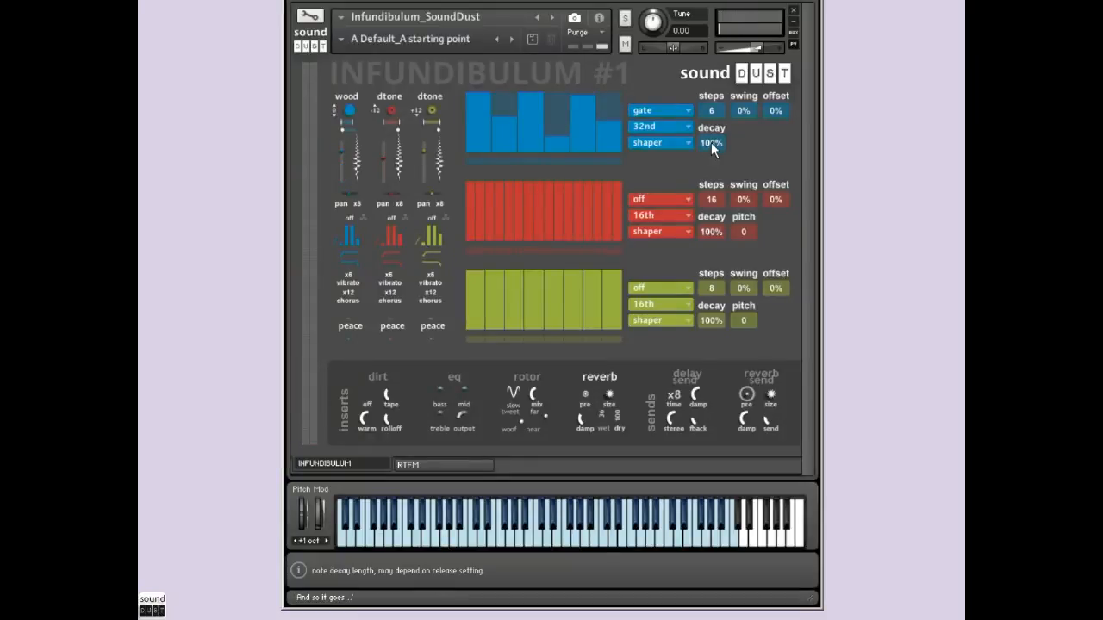
drag(712, 148, 520, 287)
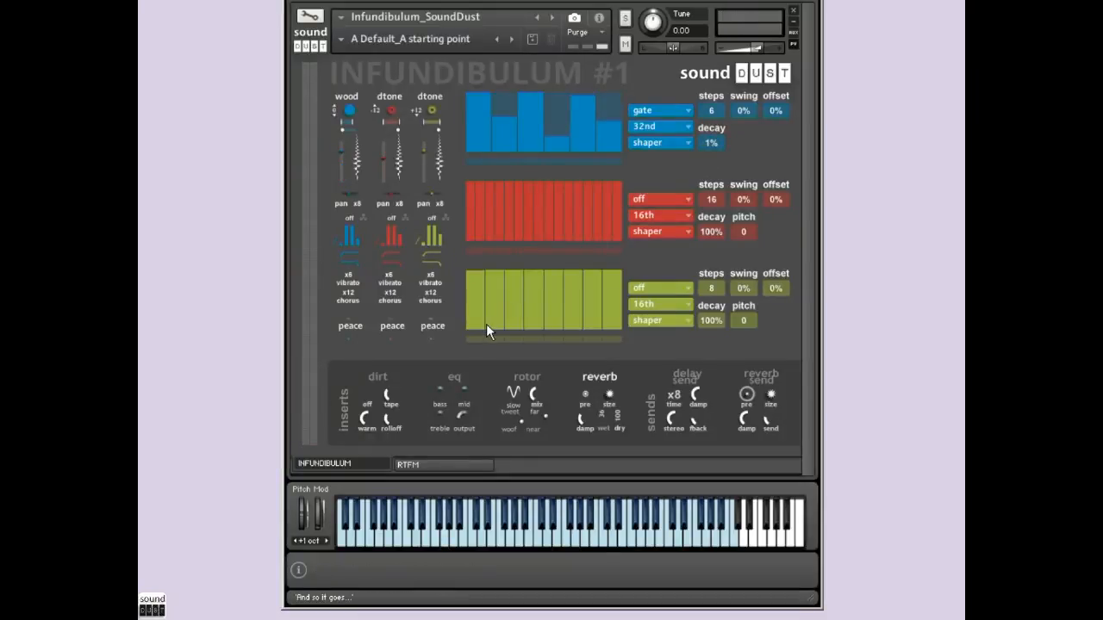
Set the blue sequencer's decay to 37% and its rate to 128th.
mouse_move(702, 147)
mouse_down()
mouse_move(742, 121)
mouse_move(821, 109)
mouse_move(750, 163)
mouse_move(793, 109)
mouse_up()
click(650, 126)
click(649, 143)
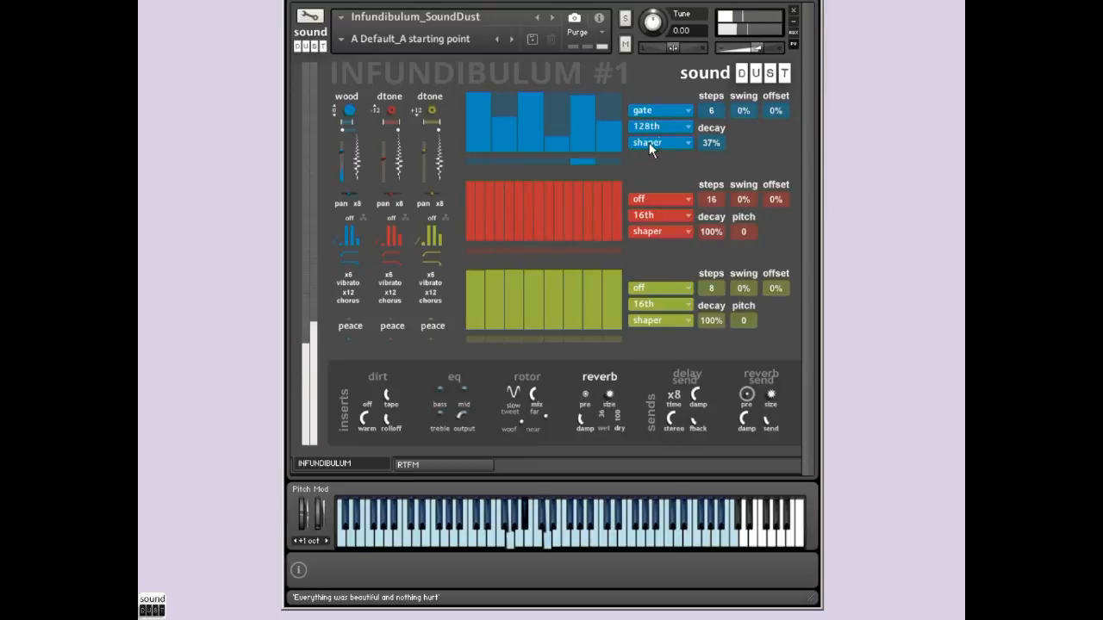
Set the blue sequencer's decay to 142% and its rate to eight.
click(349, 121)
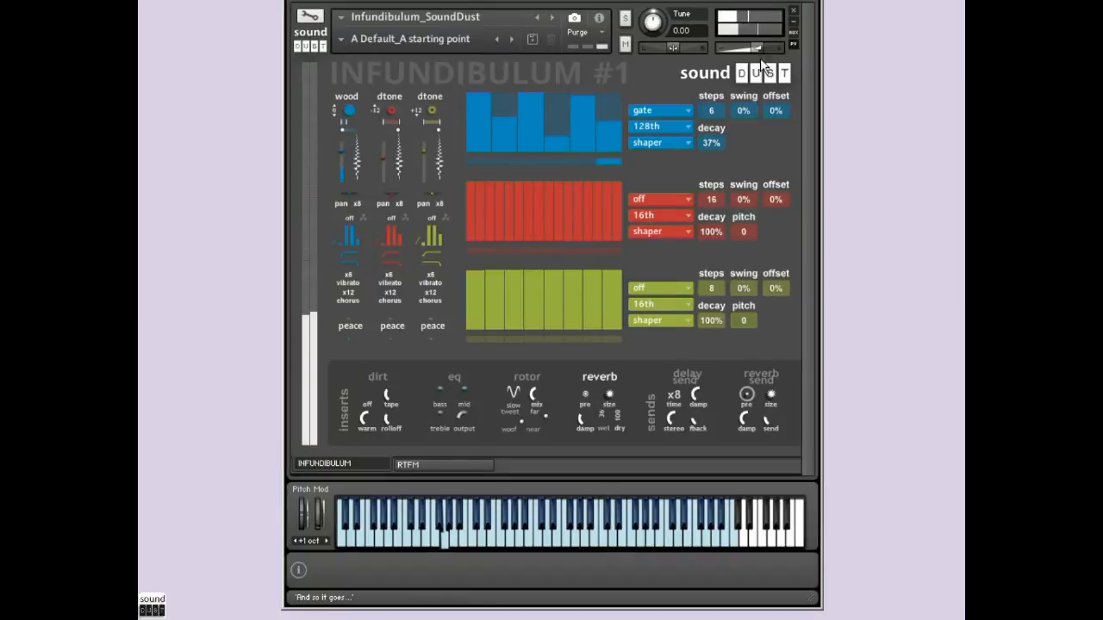
drag(705, 145, 905, 12)
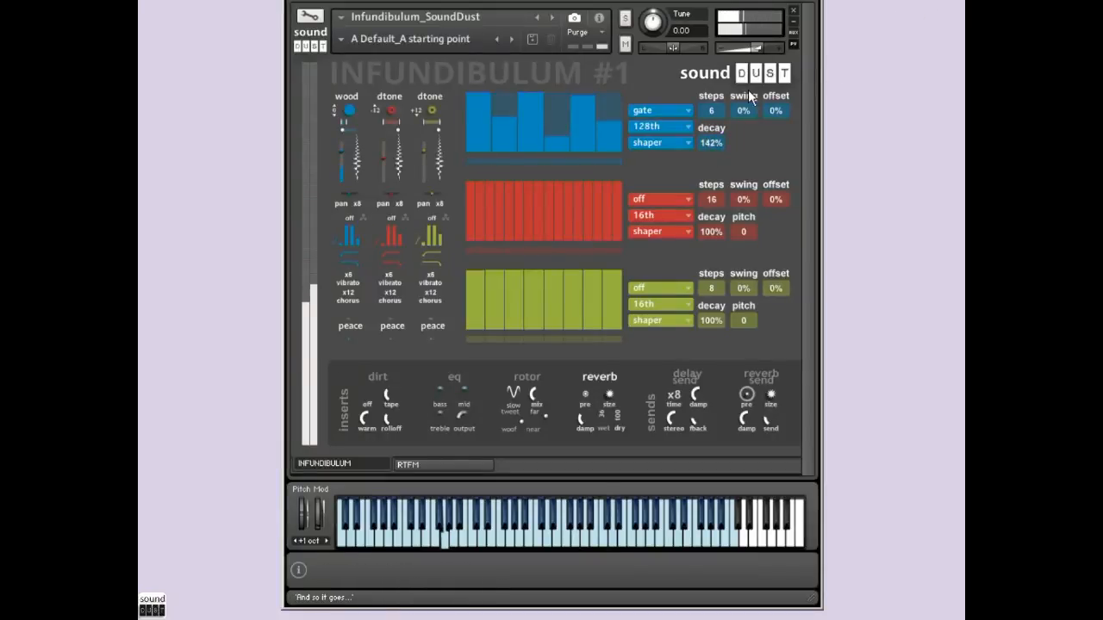
click(670, 126)
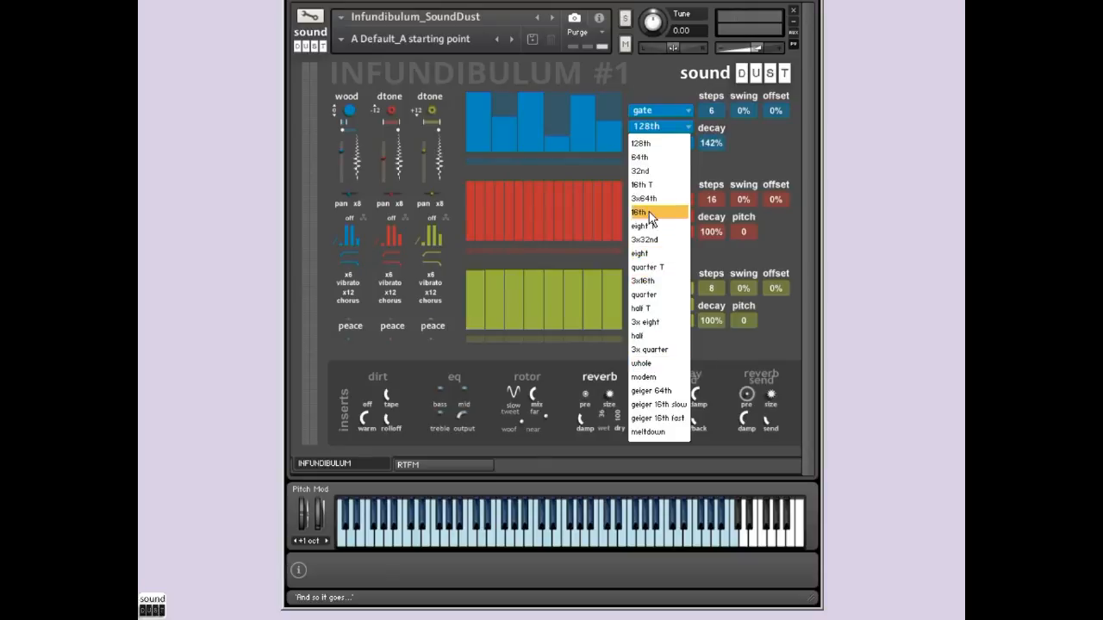
click(651, 255)
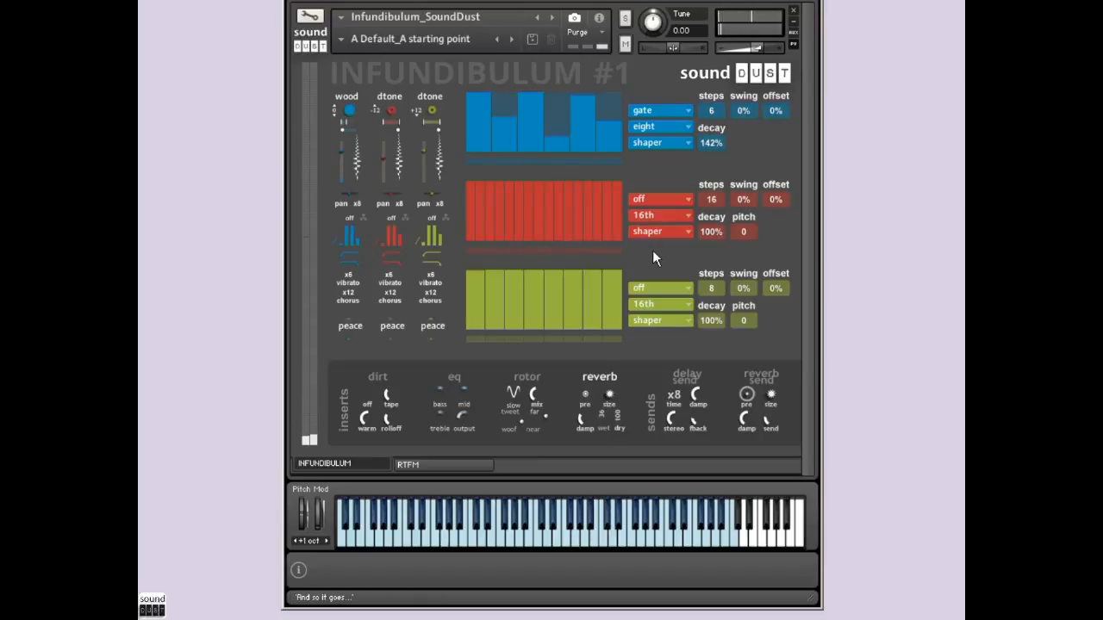
Try 40% swing on the blue sequencer, and settle on 3%.
drag(749, 109, 913, 0)
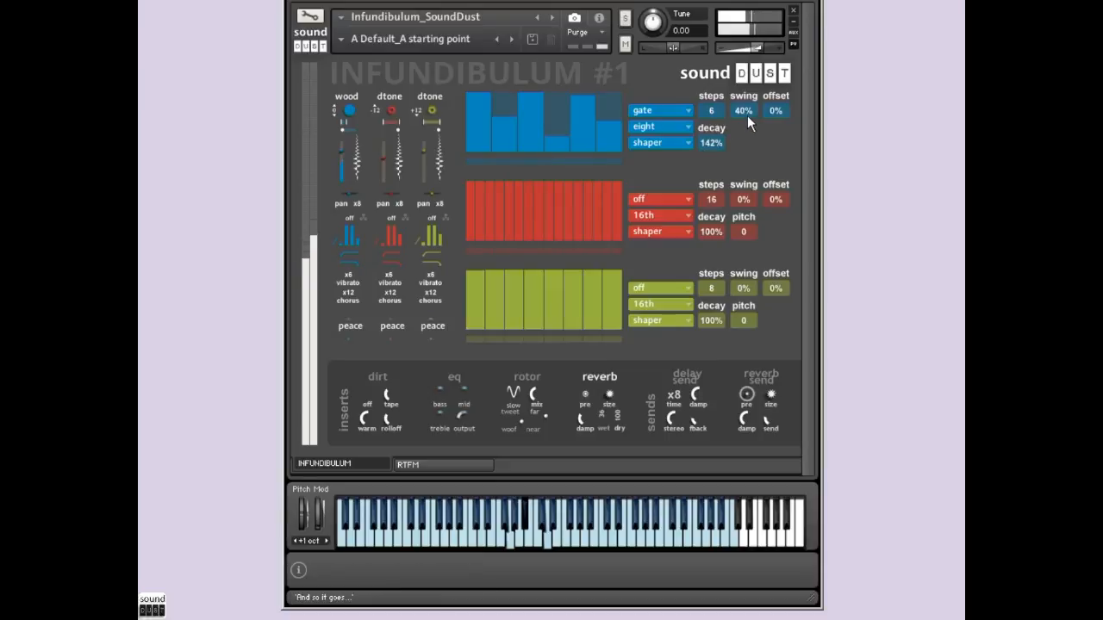
drag(747, 111, 583, 273)
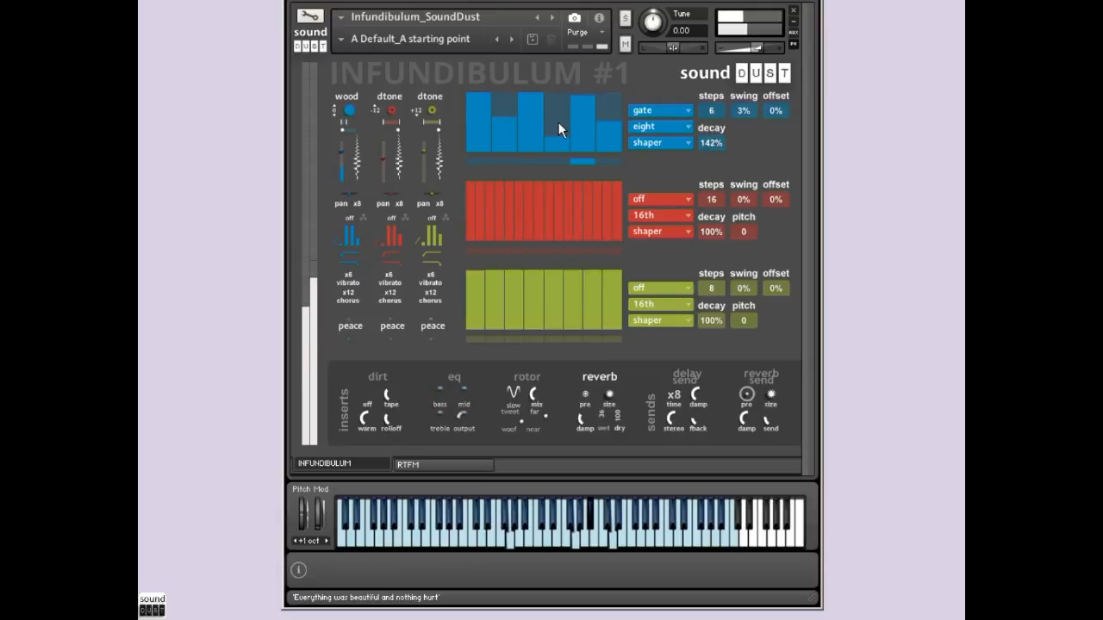
Set the blue sequencer to chord mode with 2 steps and lower the second step to about a third.
click(680, 110)
click(652, 155)
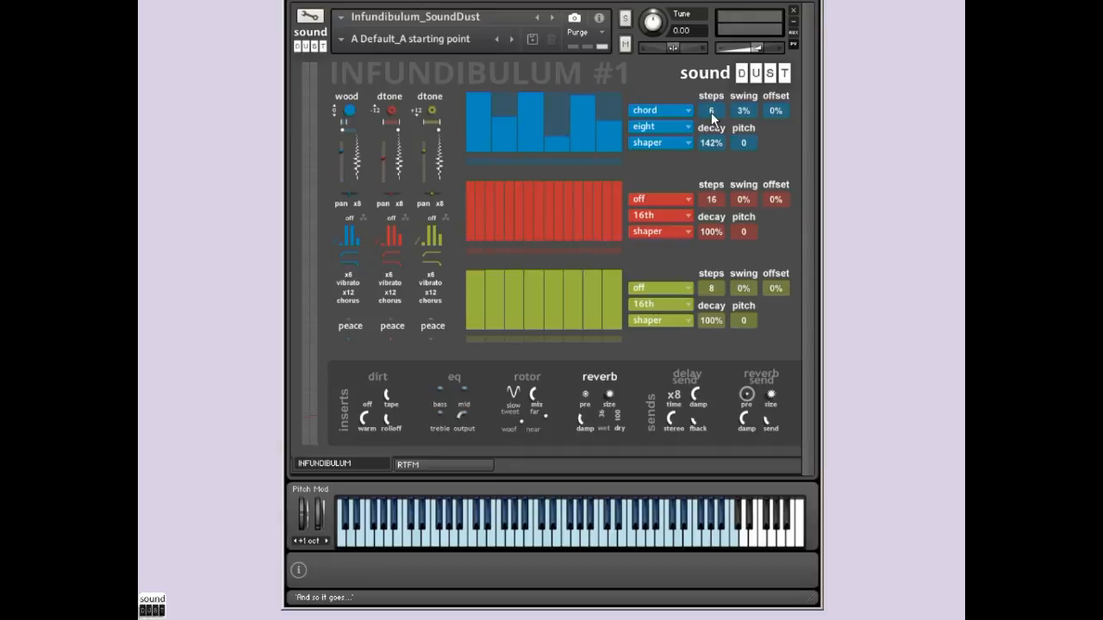
mouse_move(710, 115)
mouse_down()
mouse_move(691, 141)
mouse_move(700, 132)
mouse_up()
drag(566, 121, 566, 133)
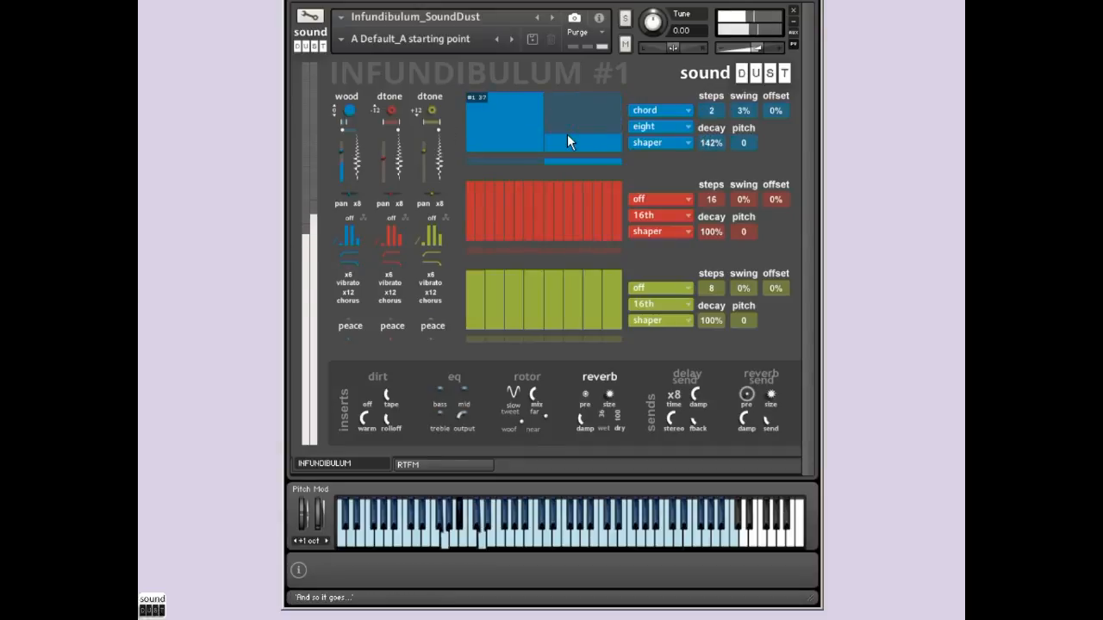
Set the blue sequencer to up mode with 16 steps and draw varied levels across the steps.
click(659, 112)
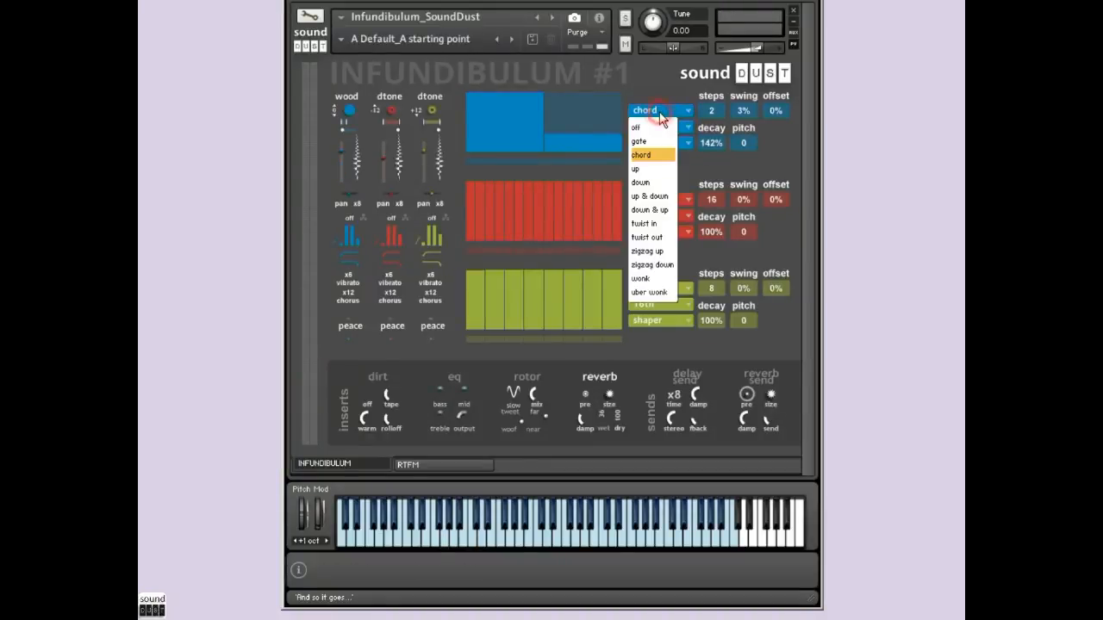
click(656, 172)
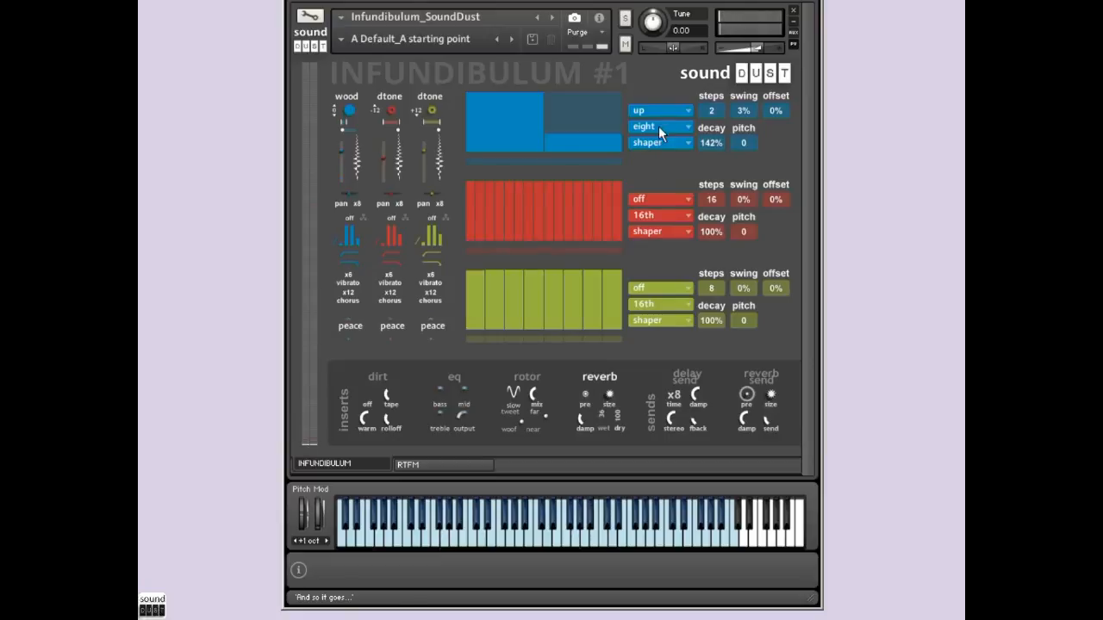
drag(717, 105, 732, 38)
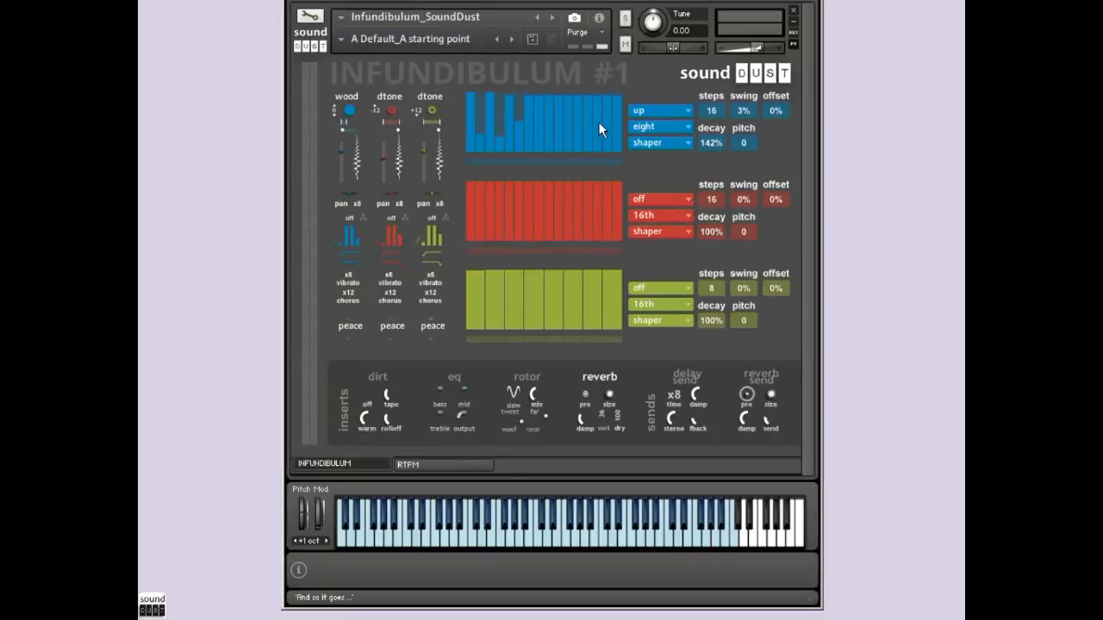
mouse_move(538, 110)
mouse_down()
mouse_move(532, 140)
mouse_move(530, 99)
mouse_move(566, 137)
mouse_move(551, 143)
mouse_move(596, 113)
mouse_move(552, 119)
mouse_move(574, 108)
mouse_move(597, 137)
mouse_up()
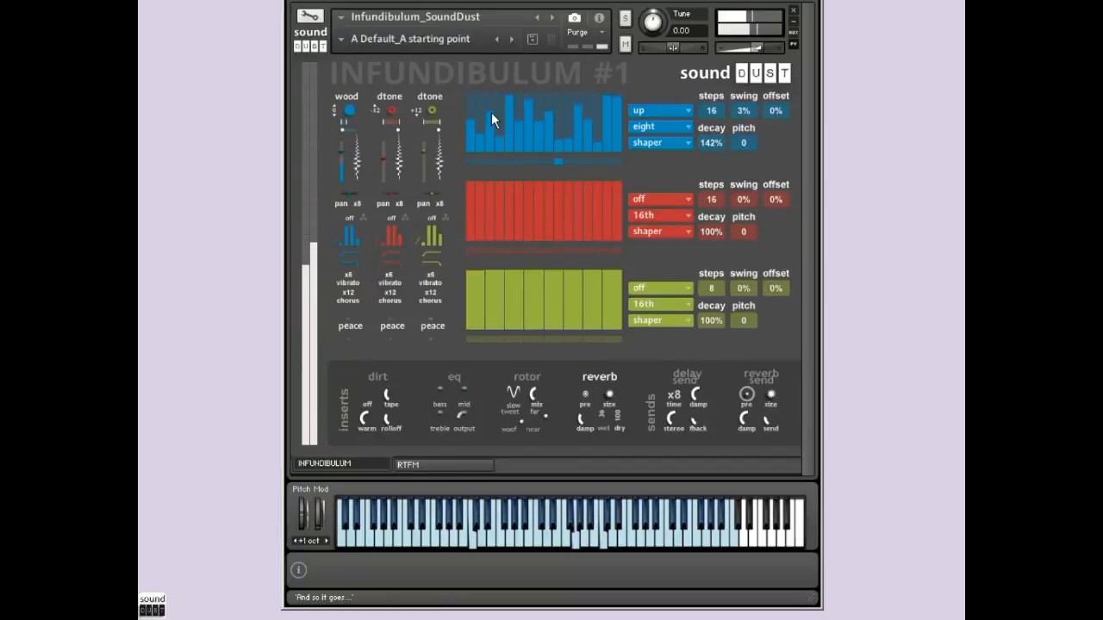
Set the blue sequencer's rate to 16th and its mode to wonk.
click(681, 129)
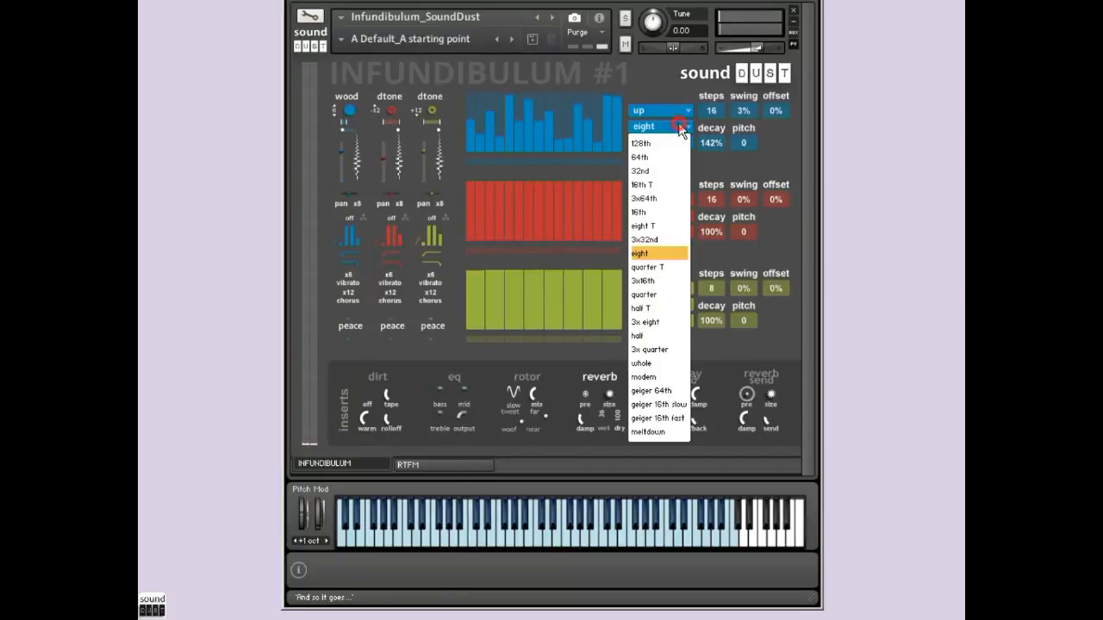
click(656, 212)
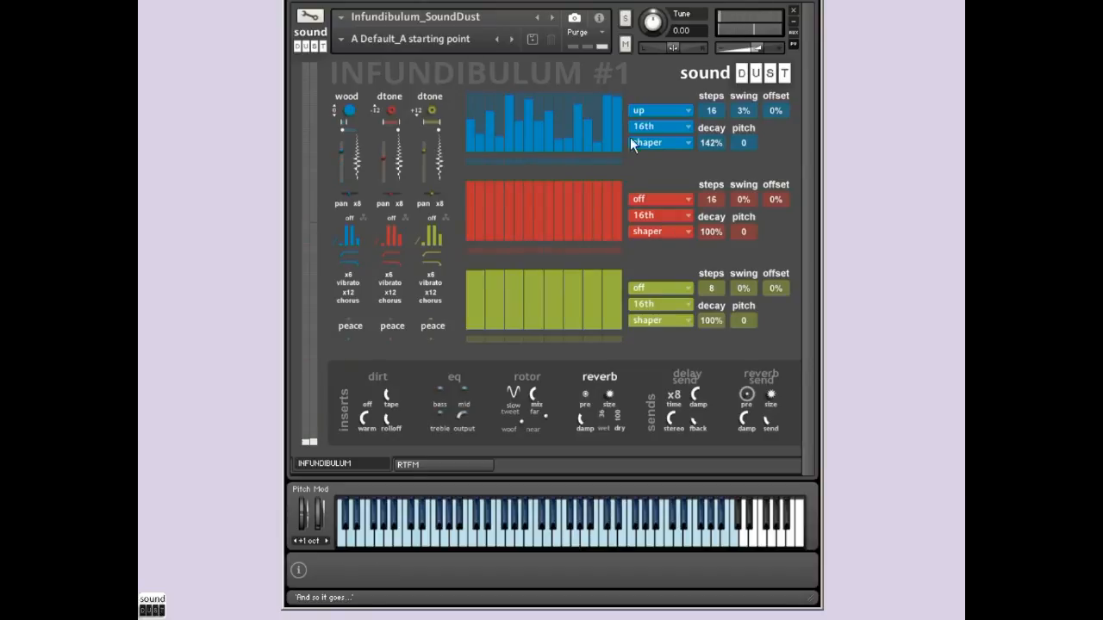
click(664, 113)
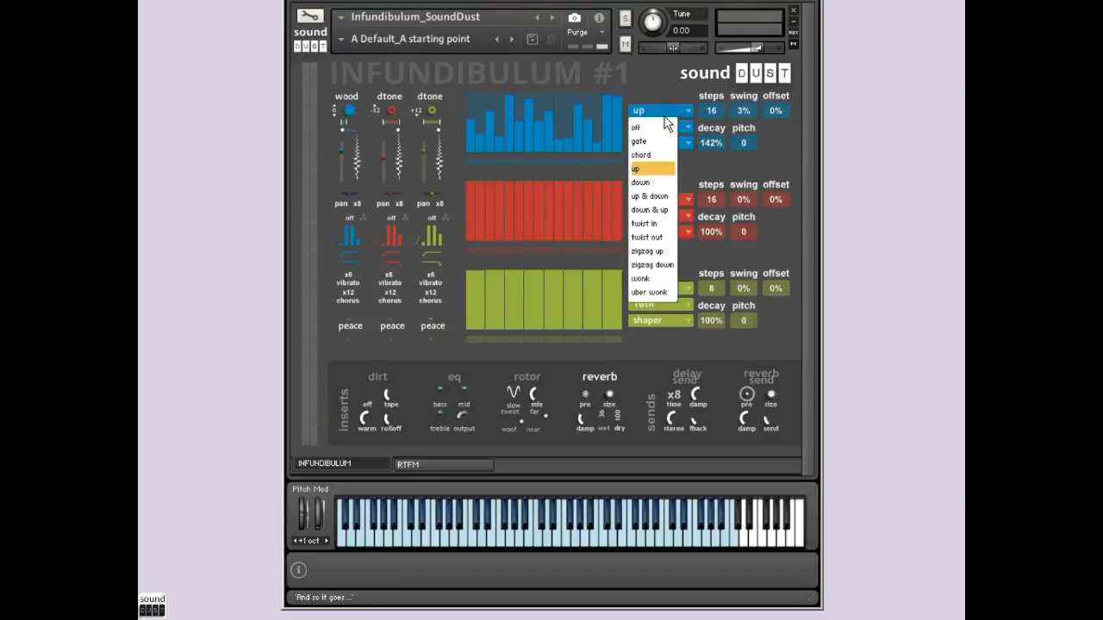
click(655, 279)
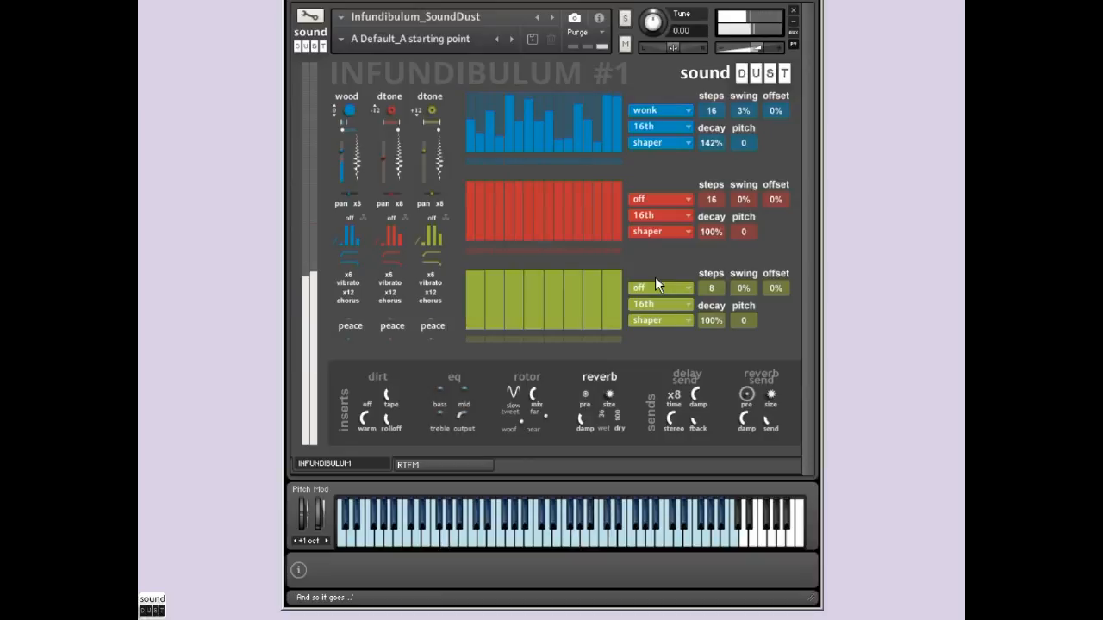
click(678, 128)
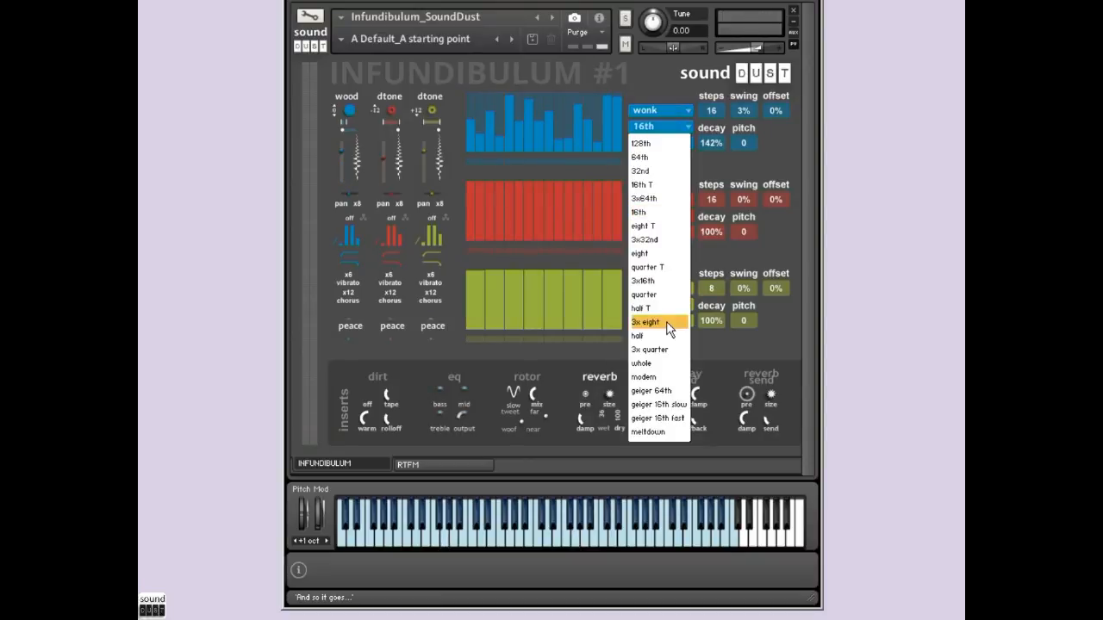
click(671, 78)
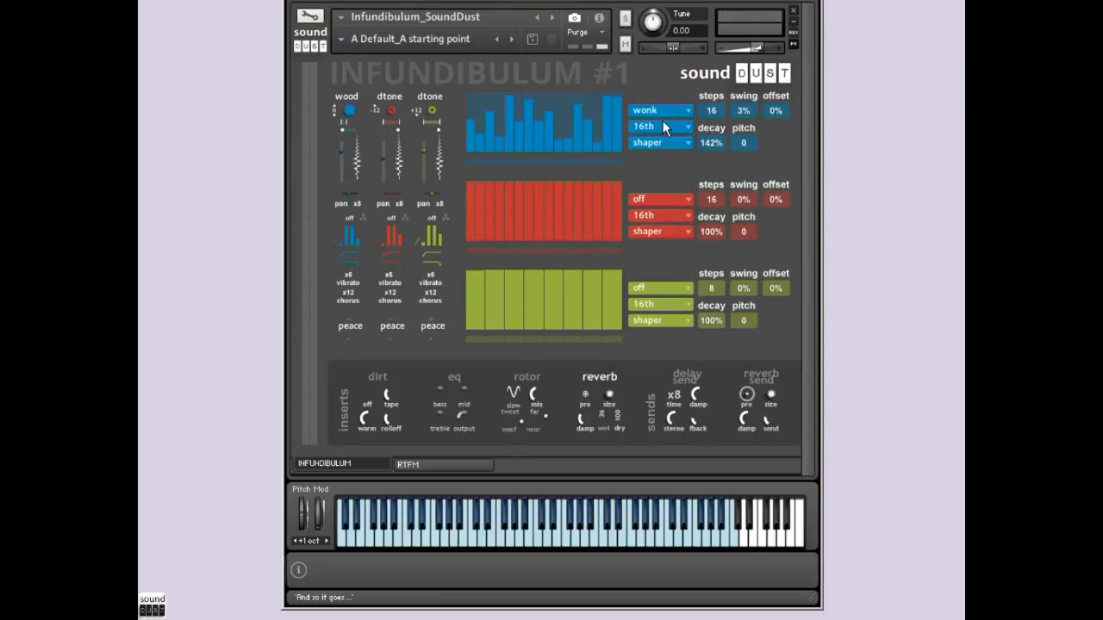
Set the blue sequencer's mode to up & down.
click(661, 128)
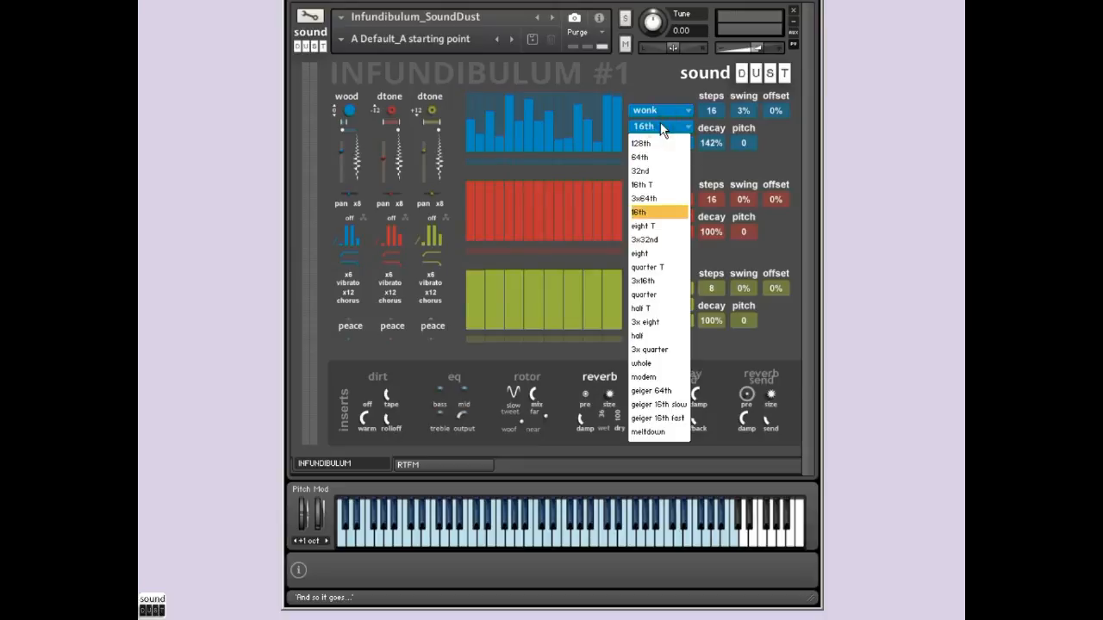
click(661, 115)
click(660, 115)
click(654, 195)
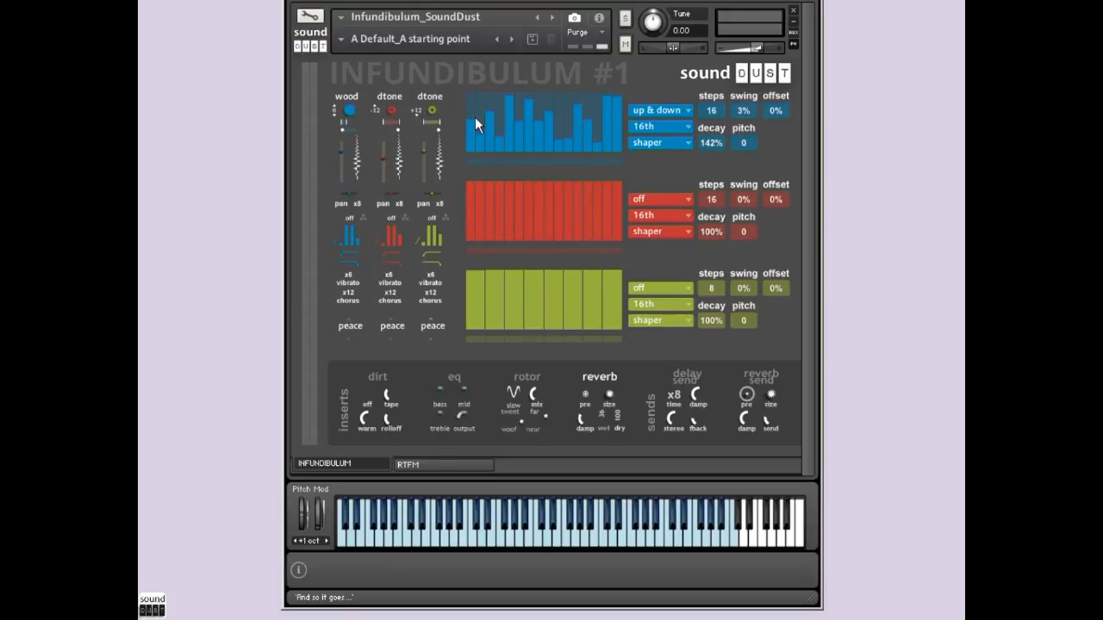
Load the wood sound into the red oscillator, transpose it to +12 and raise its volume slightly.
click(389, 99)
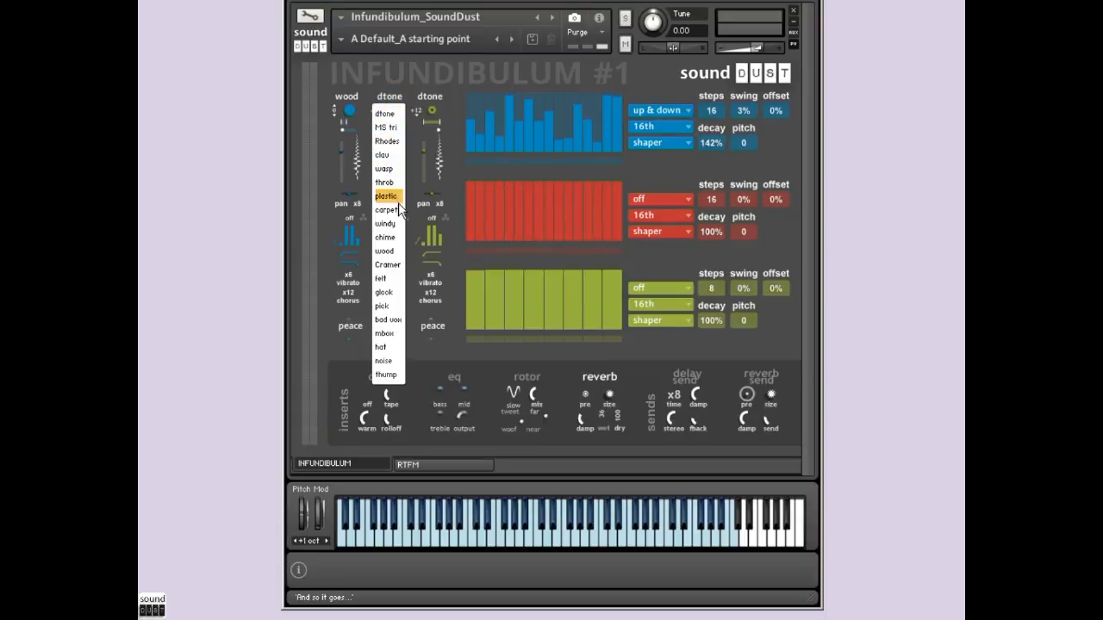
click(385, 251)
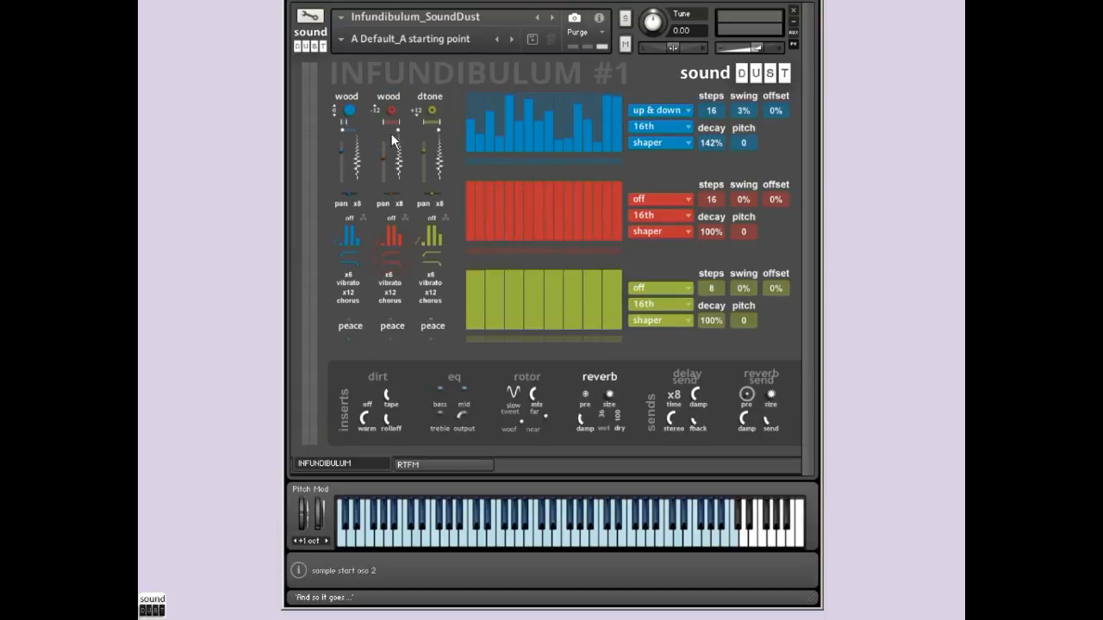
drag(379, 111, 423, 10)
drag(387, 156, 389, 144)
Set the red sequencer to down & up mode with 9 steps and draw varied levels across the steps.
click(649, 200)
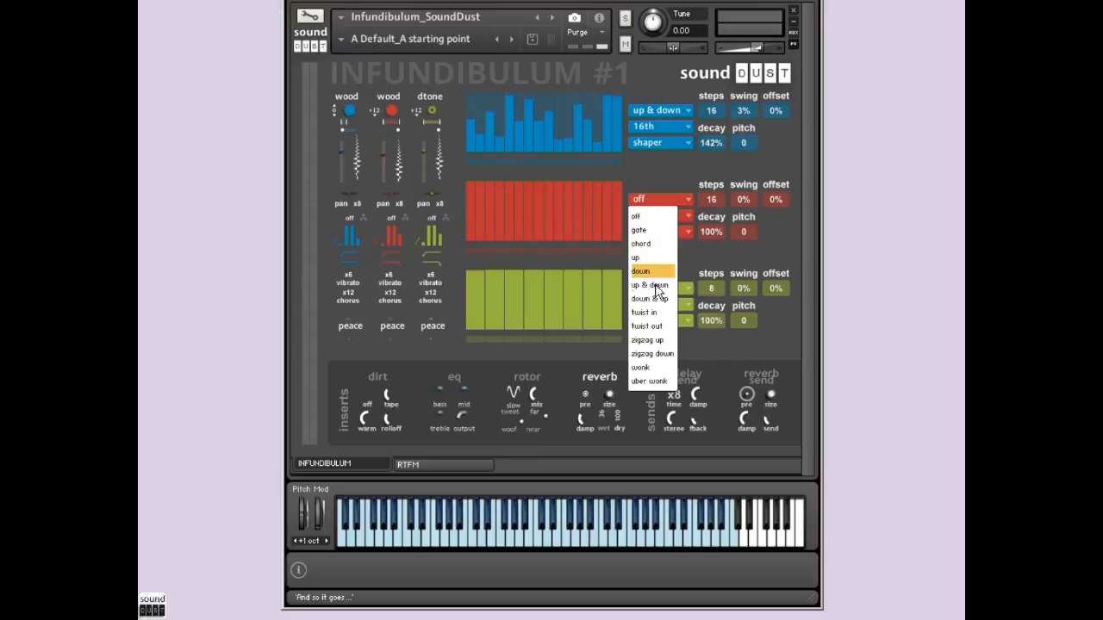
click(656, 296)
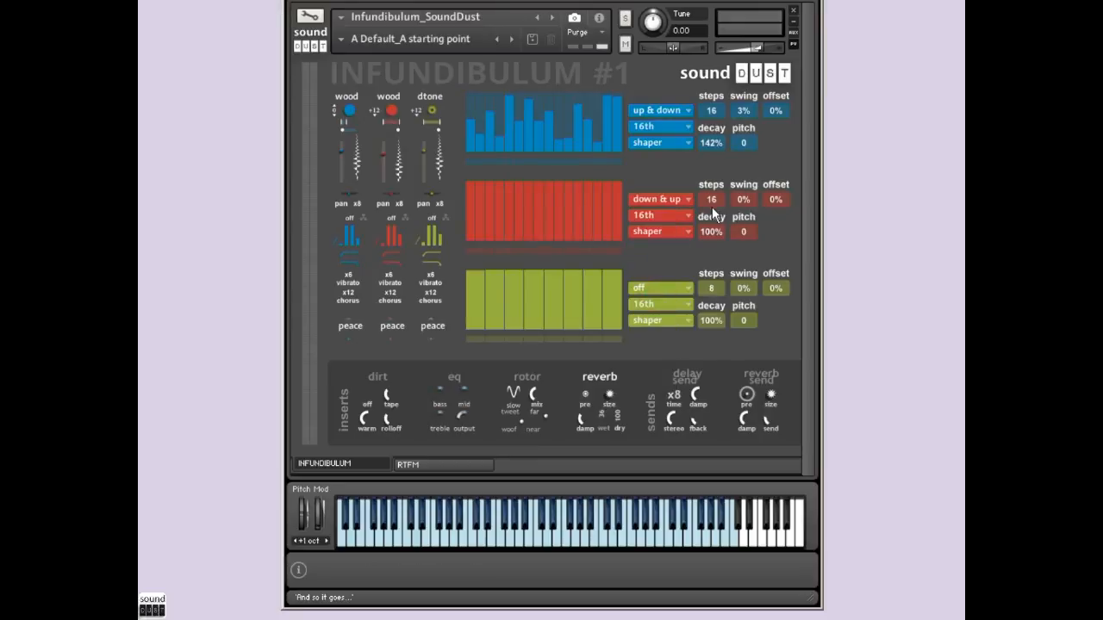
drag(713, 207, 700, 237)
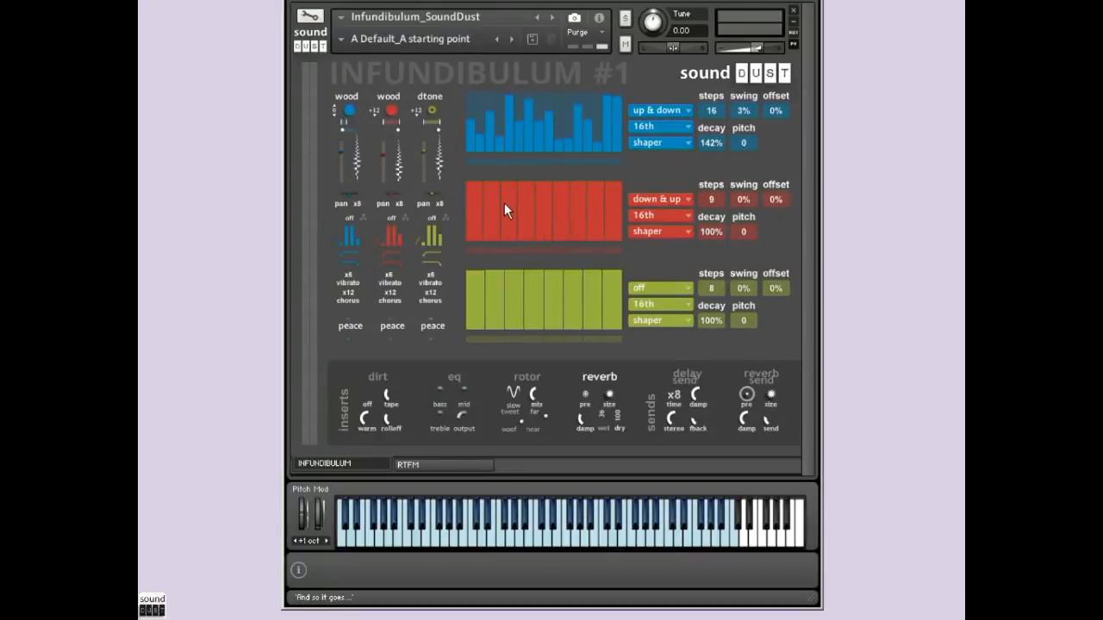
mouse_move(504, 204)
mouse_down()
mouse_move(559, 210)
mouse_move(602, 198)
mouse_move(612, 211)
mouse_move(584, 225)
mouse_up()
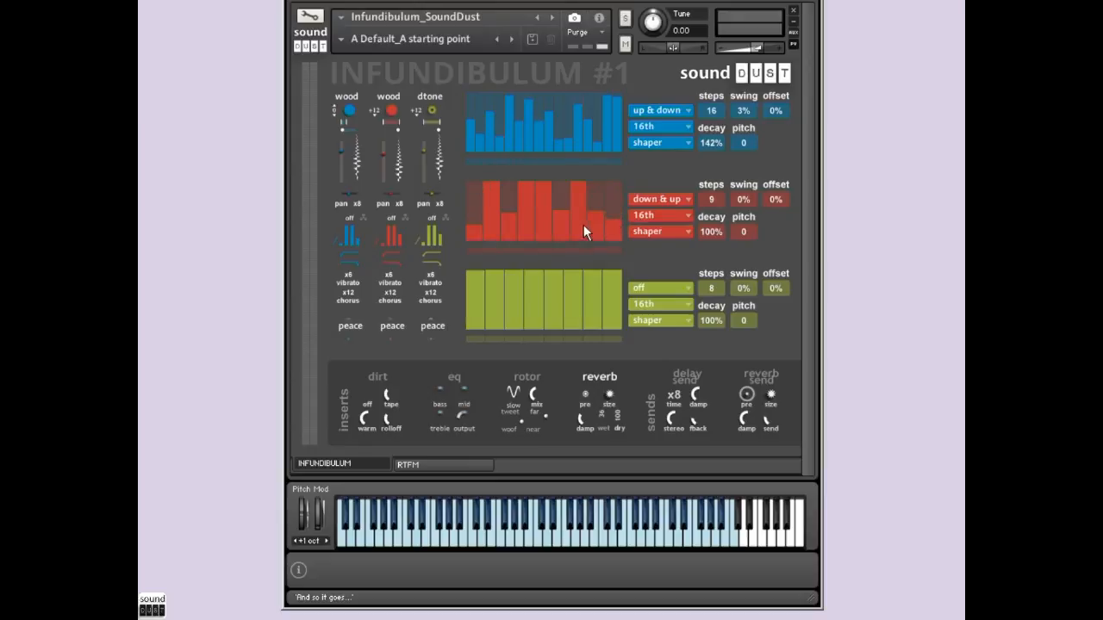
Reshape the red sequencer's pattern with random velocity, random rhythm and tweak velocity.
click(657, 231)
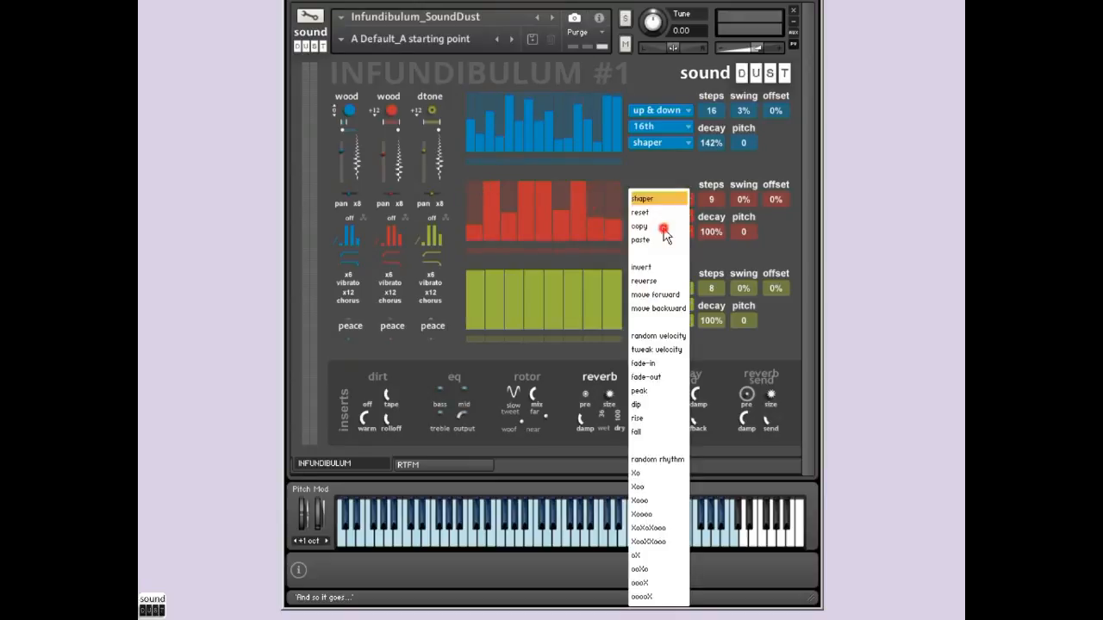
click(679, 341)
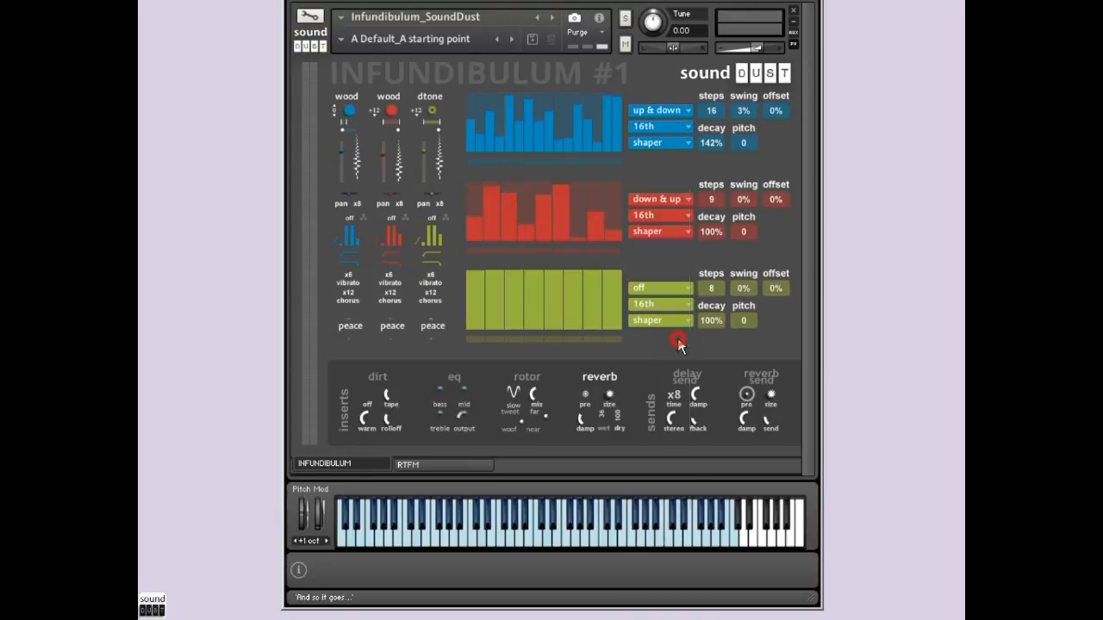
click(666, 230)
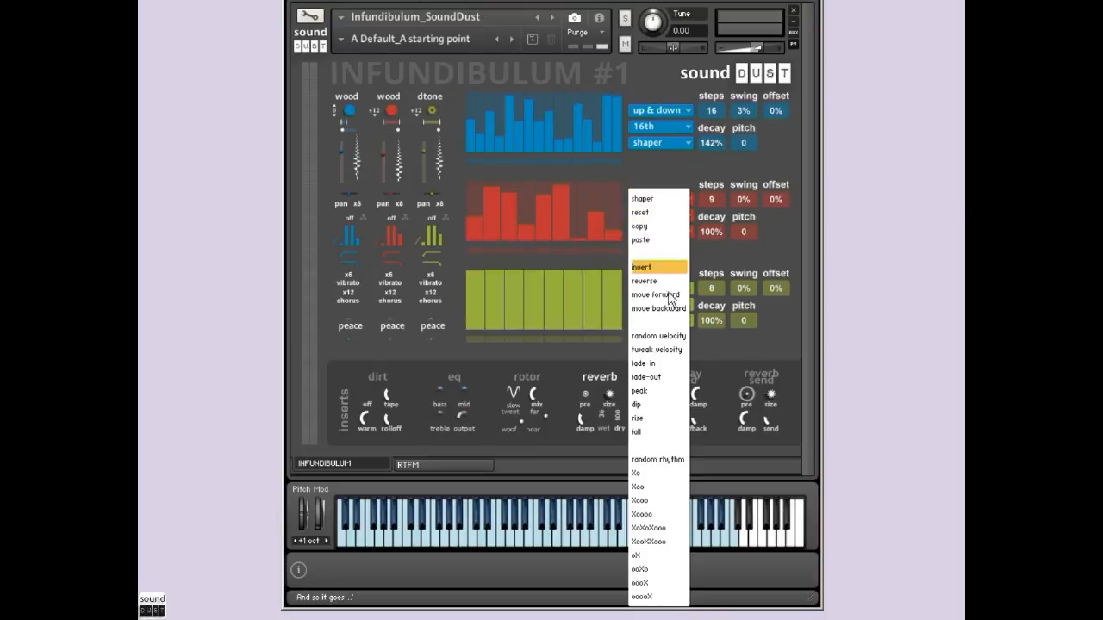
click(668, 454)
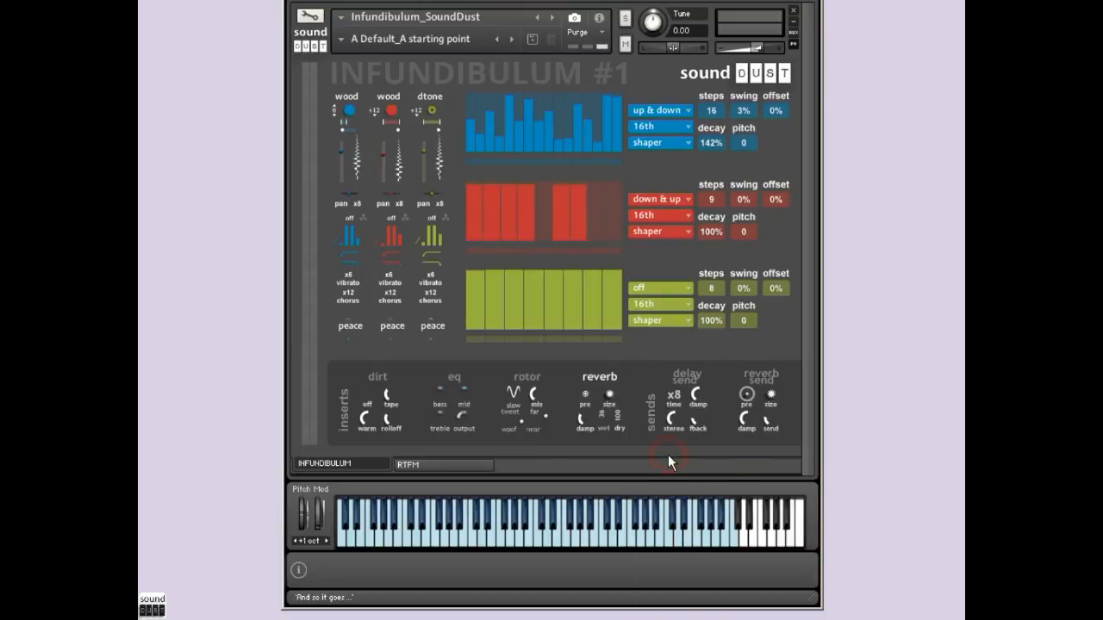
click(674, 227)
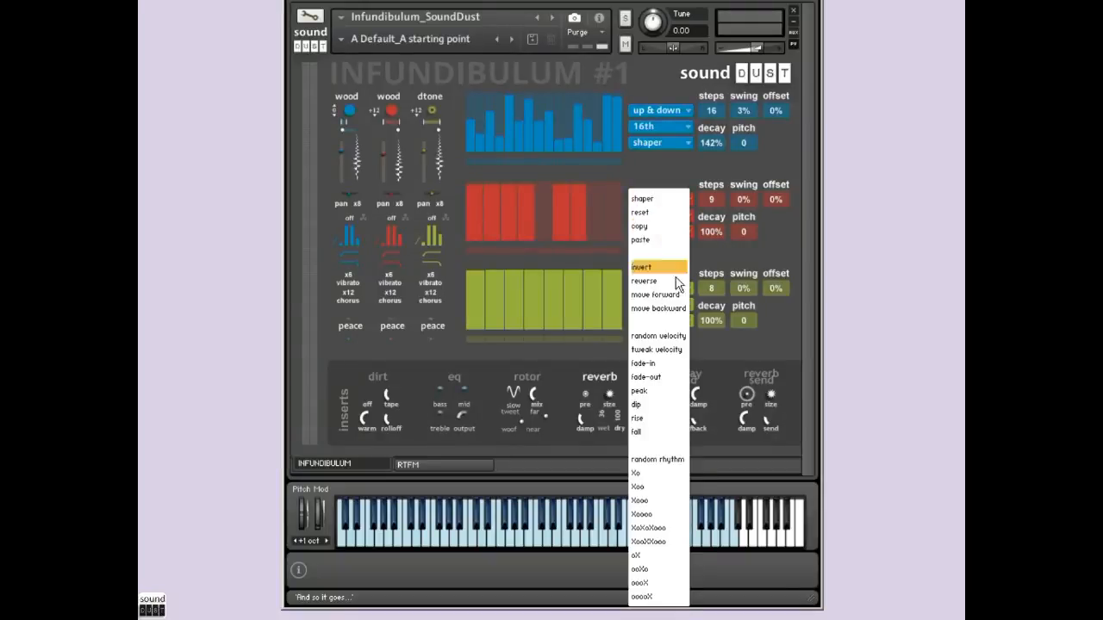
click(664, 348)
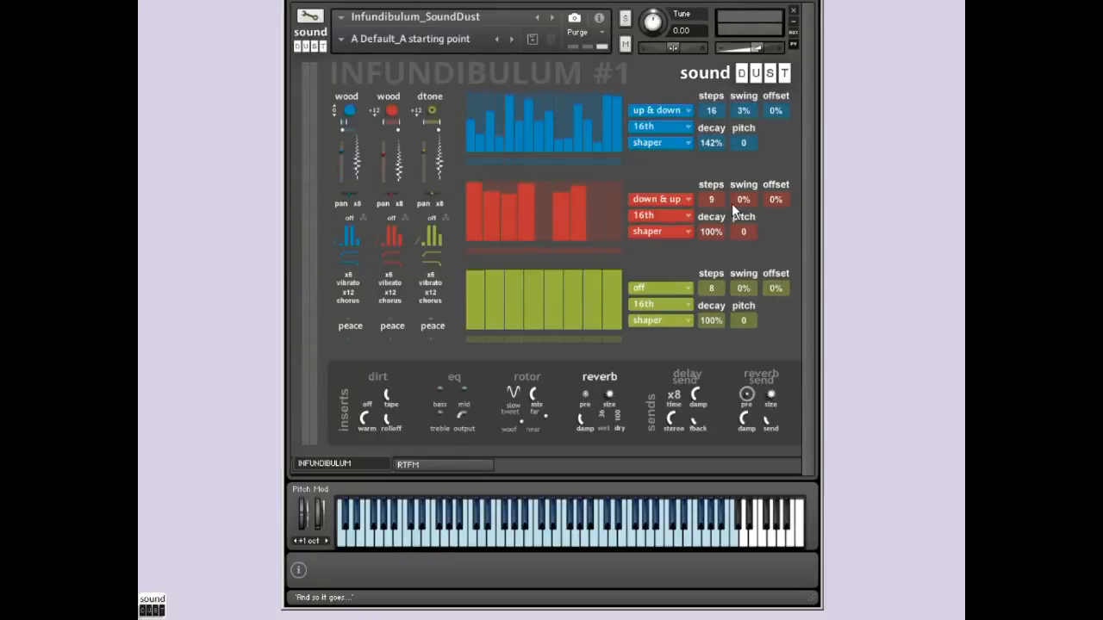
Load the wood sound into the green oscillator and transpose it to -12.
click(431, 99)
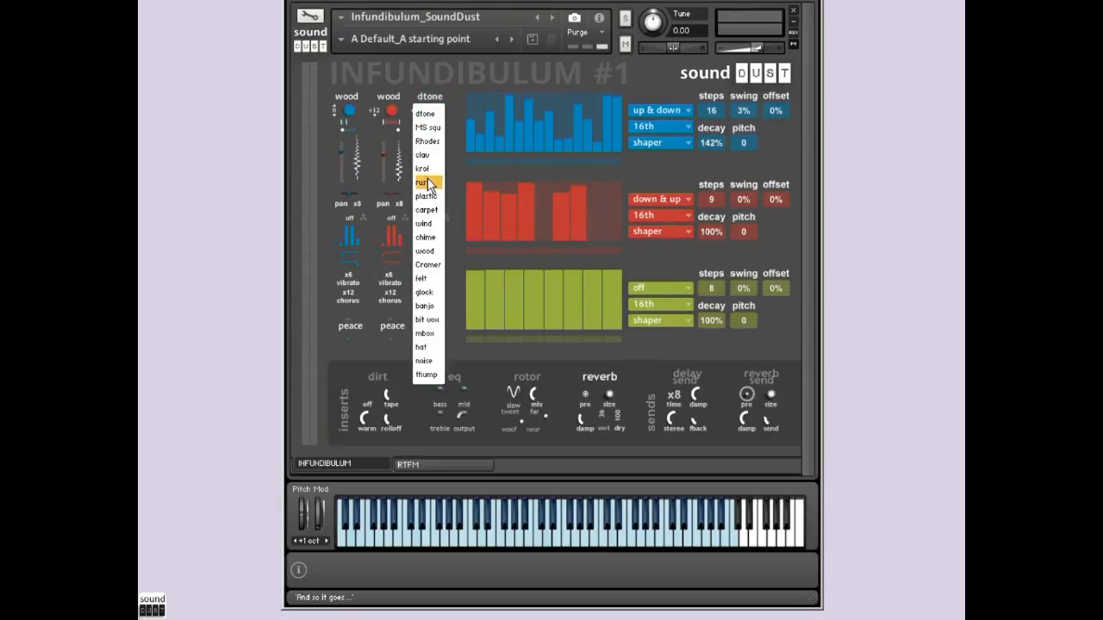
click(429, 250)
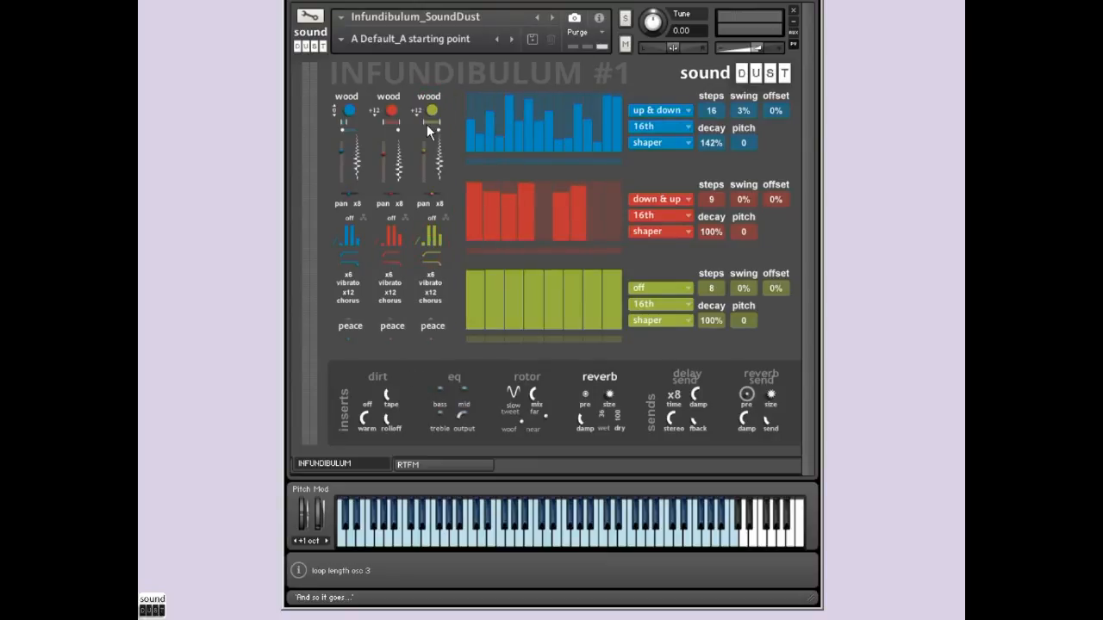
drag(412, 170, 411, 217)
Set the green sequencer to twist out with 3 steps at rate eight, lowering the second step to just over half and the third to zero.
click(651, 291)
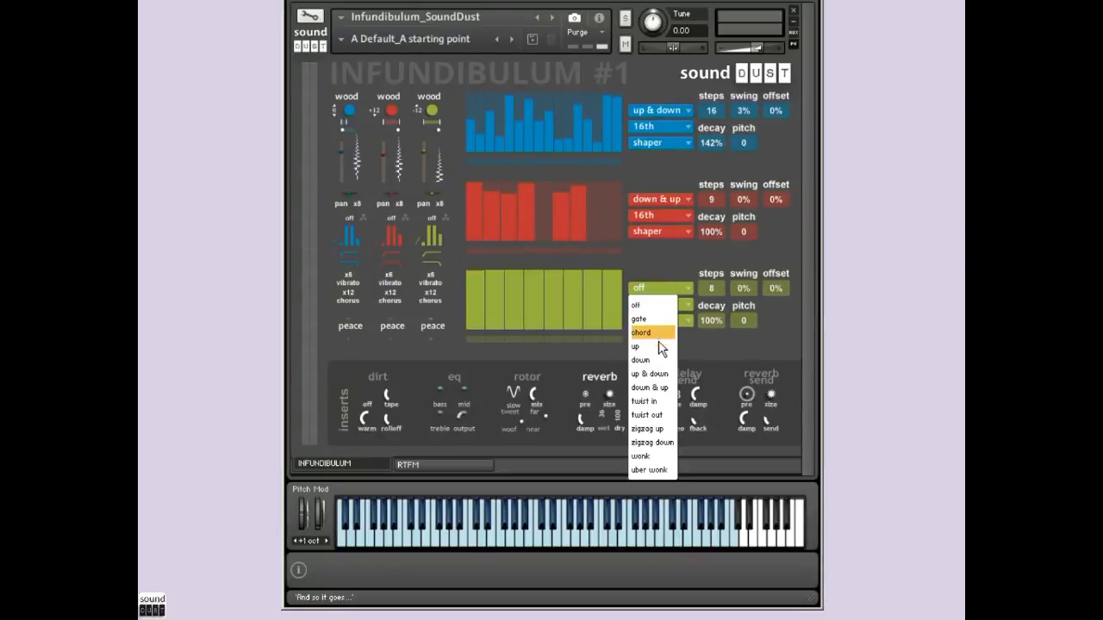
click(653, 415)
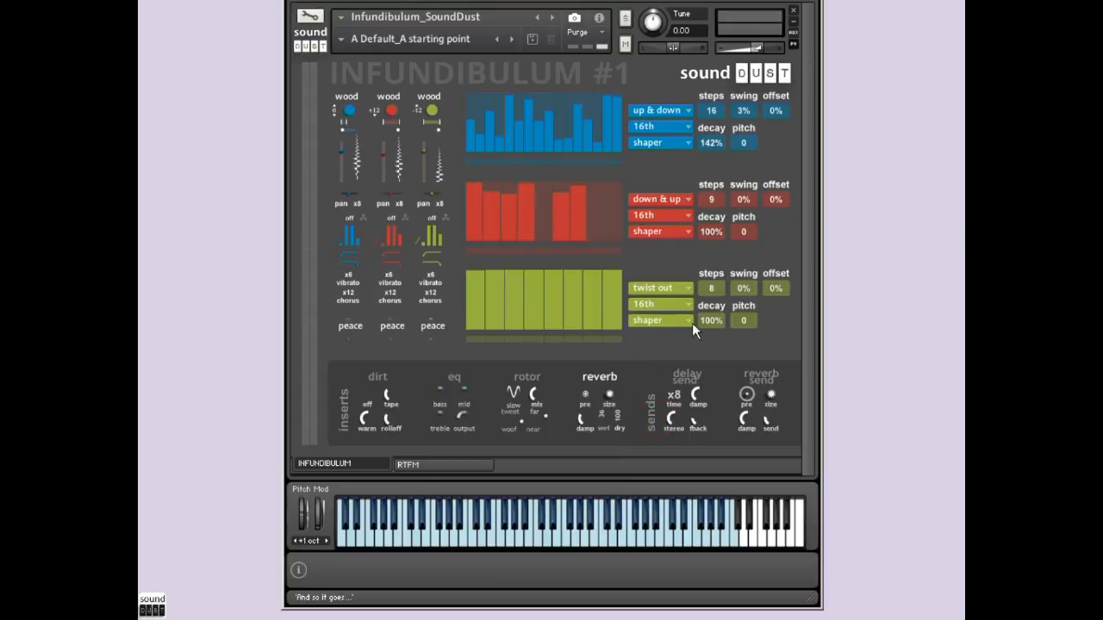
mouse_move(711, 293)
mouse_down()
mouse_move(703, 322)
mouse_move(705, 307)
mouse_up()
click(654, 304)
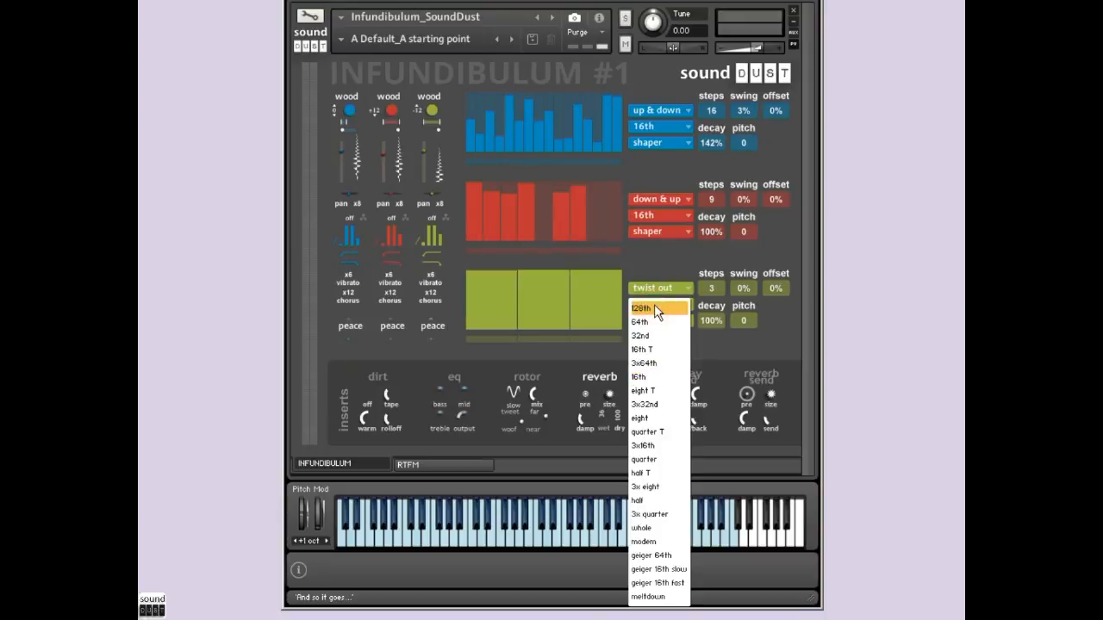
click(656, 418)
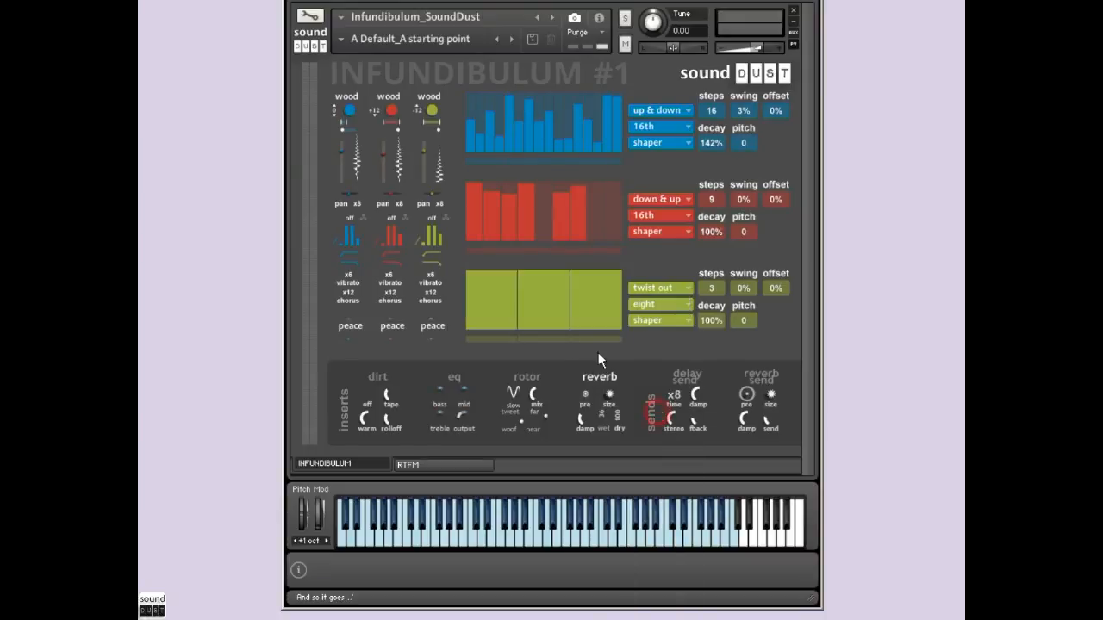
drag(593, 326, 595, 337)
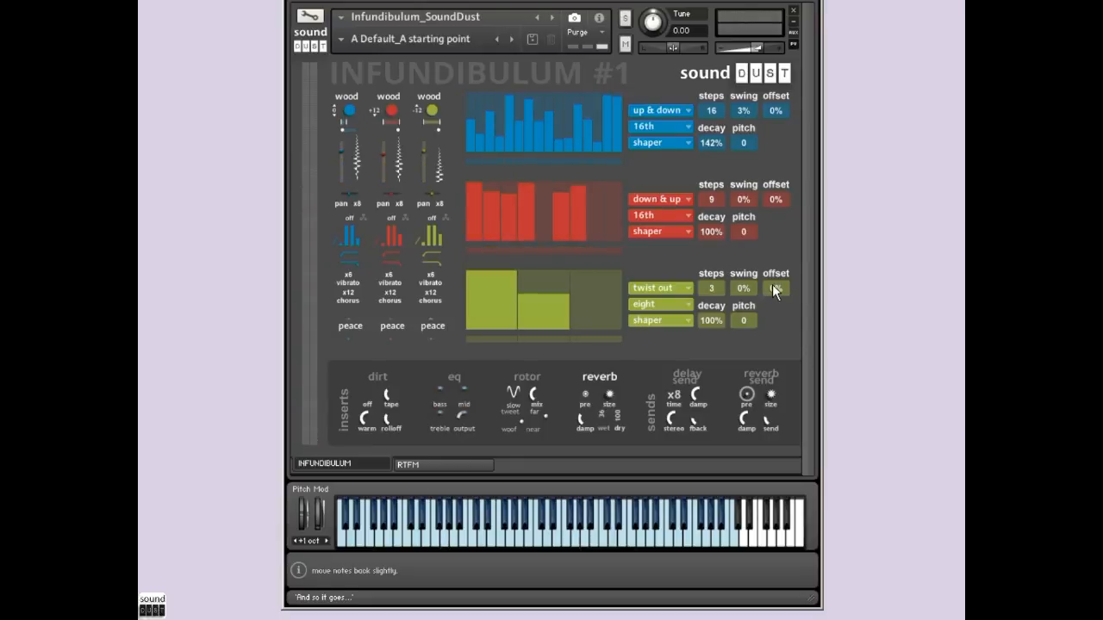
Try 21% swing on the red and green sequencers, and reset the swing of all three sequencers to 0%.
drag(743, 287, 849, 110)
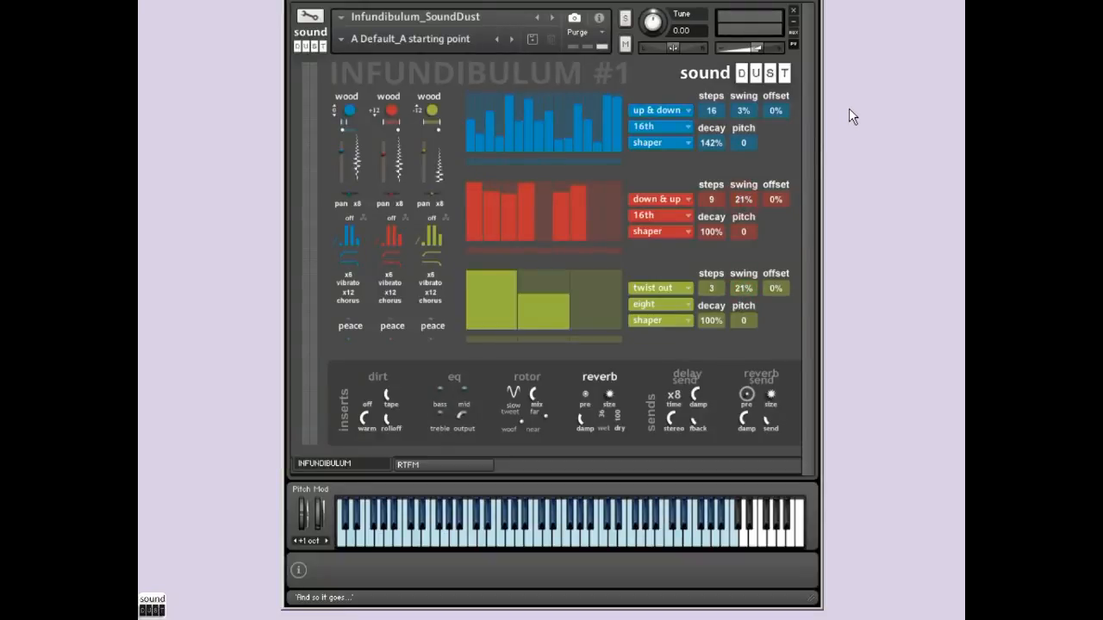
drag(742, 110, 844, 42)
ctrl+click(744, 200)
ctrl+click(745, 287)
Load the Cramer sound into the green oscillator and raise its reverb amount with the peace impulse.
click(426, 95)
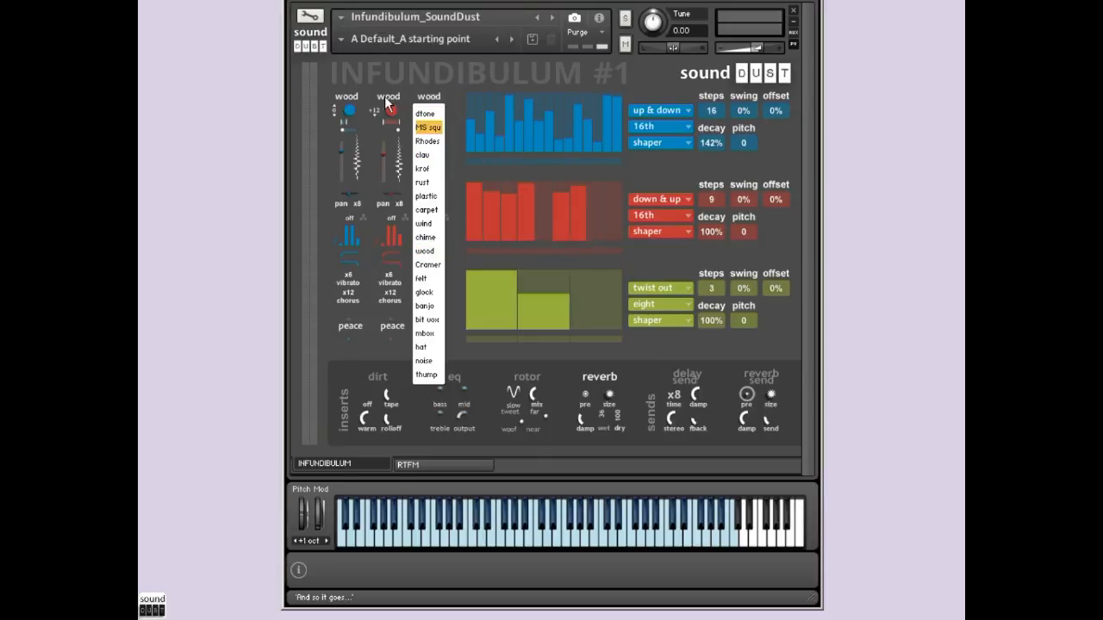
click(433, 264)
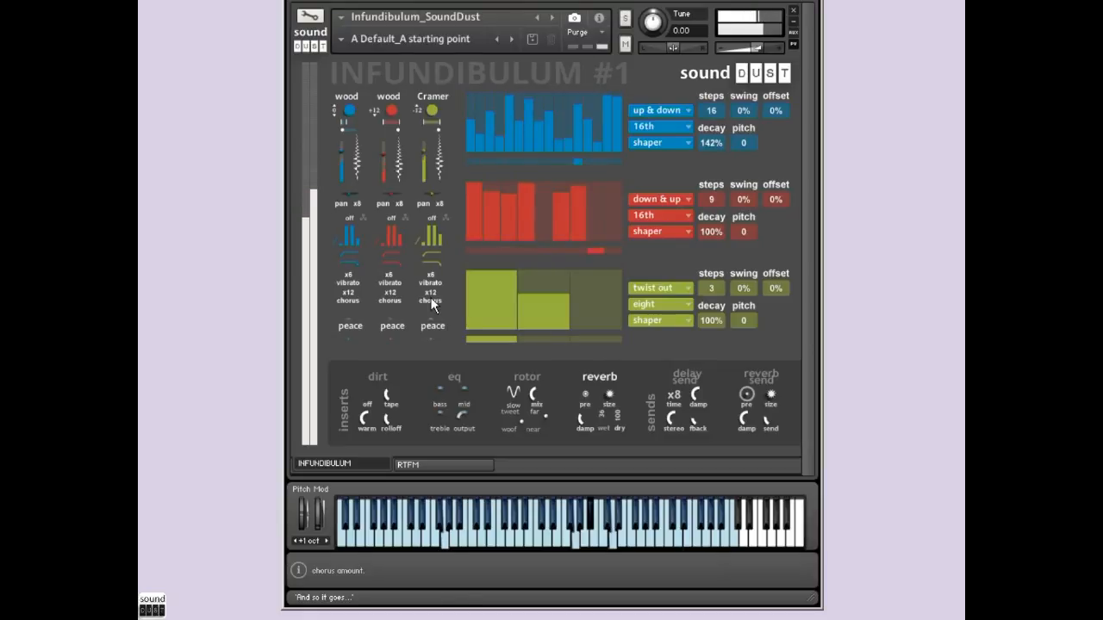
click(432, 326)
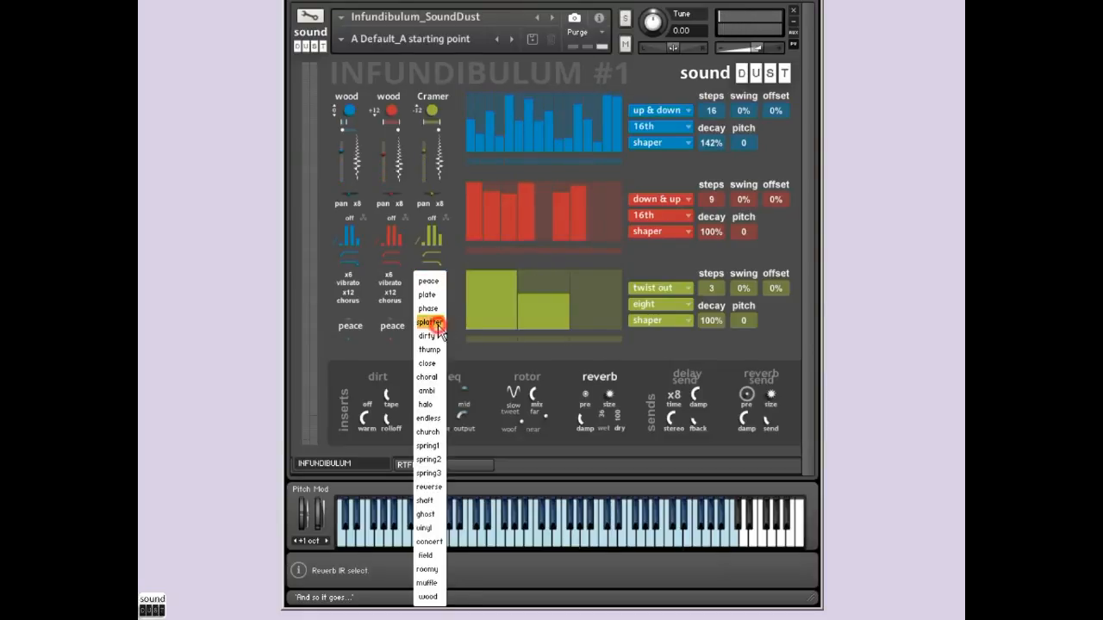
click(435, 283)
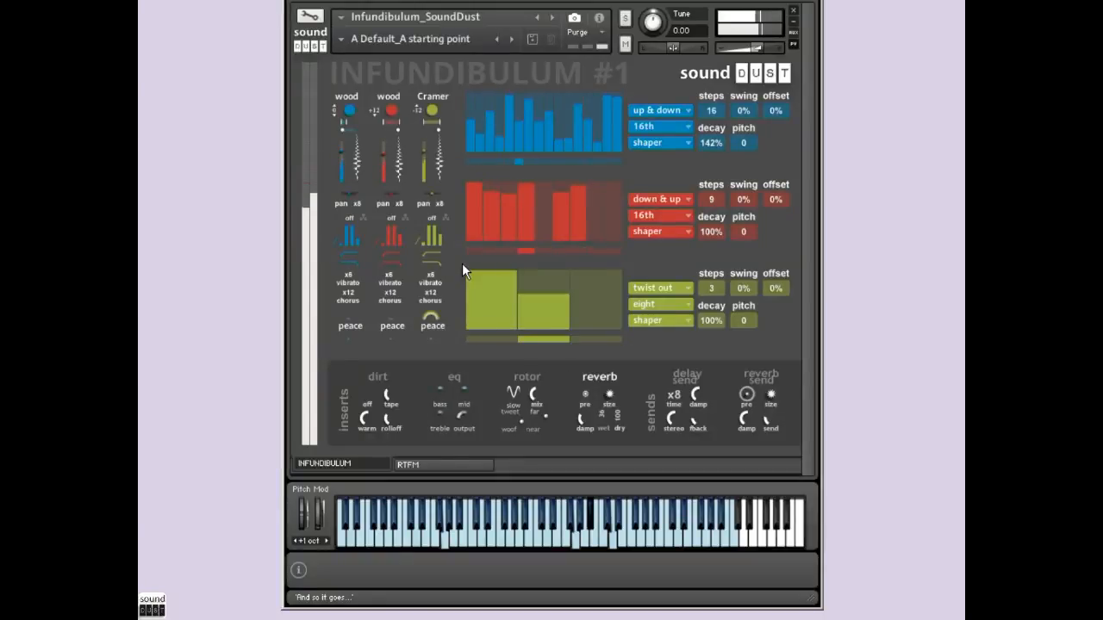
Try the green oscillator's distortion with 9bit and 12khz reduction, and switch it off.
click(447, 217)
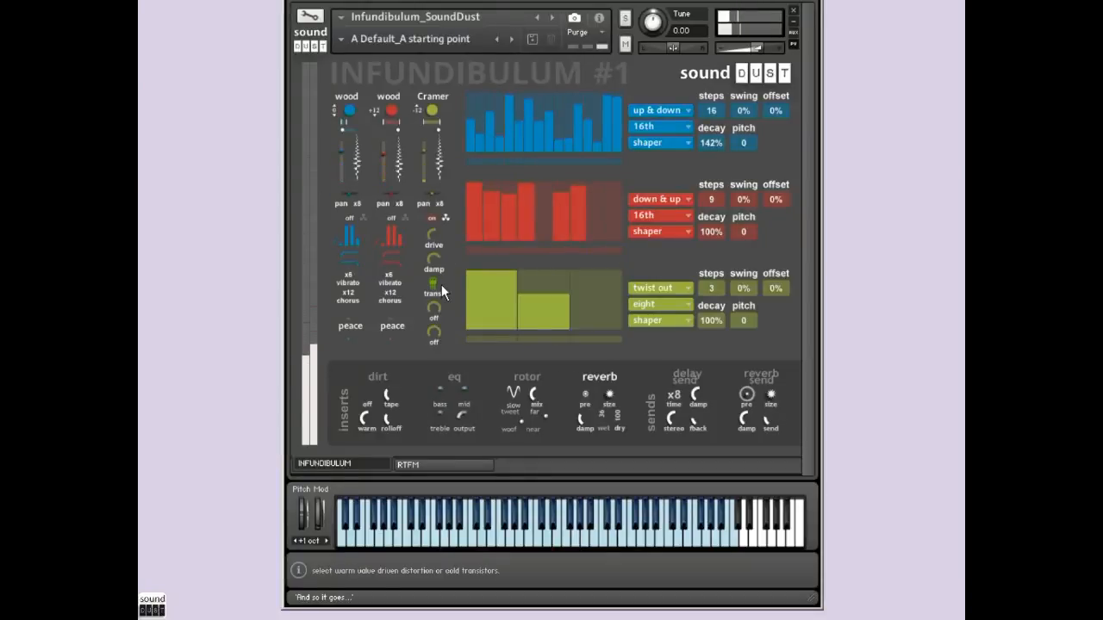
drag(432, 308, 386, 413)
mouse_move(432, 334)
mouse_down()
mouse_move(405, 370)
mouse_move(379, 466)
mouse_move(364, 463)
mouse_up()
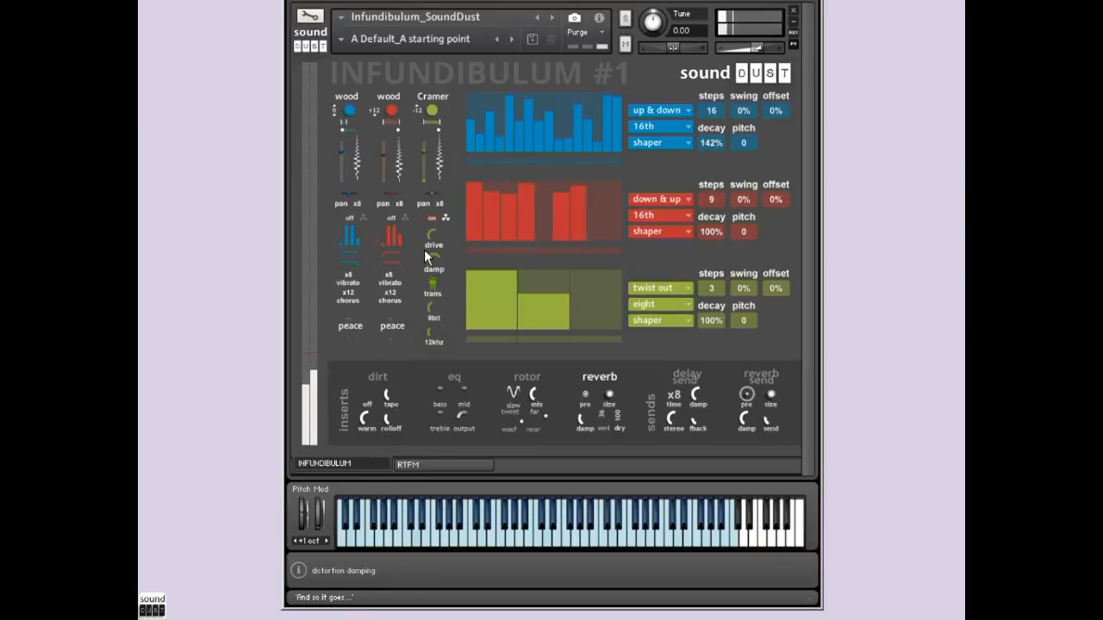
click(432, 220)
click(446, 220)
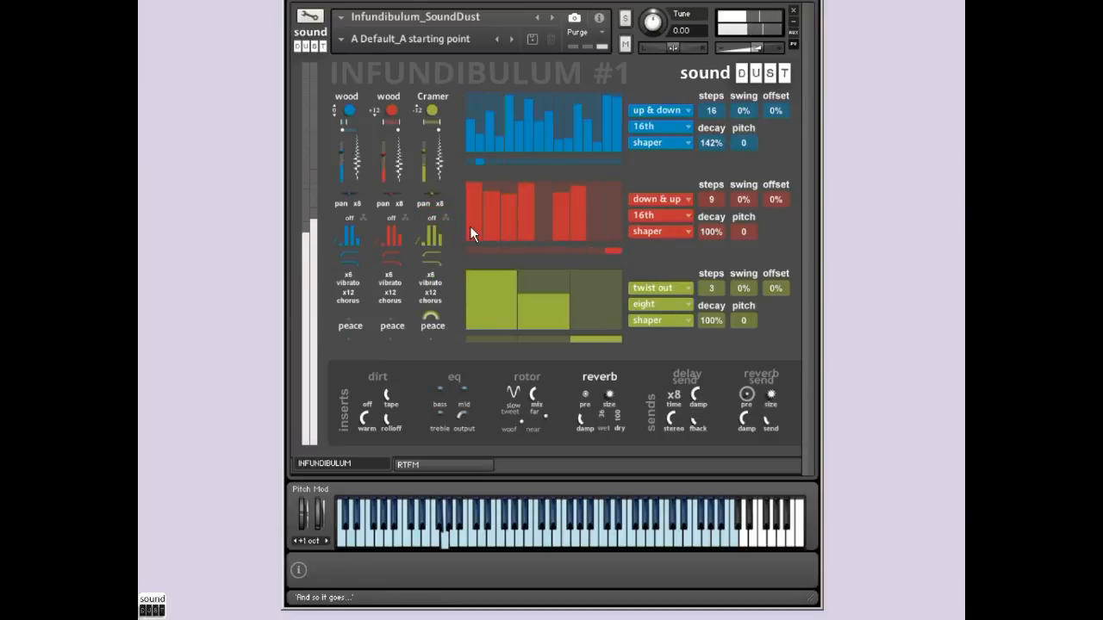
Set the green sequencer to gate mode and load the Cramer sound into the red and blue oscillators.
click(644, 287)
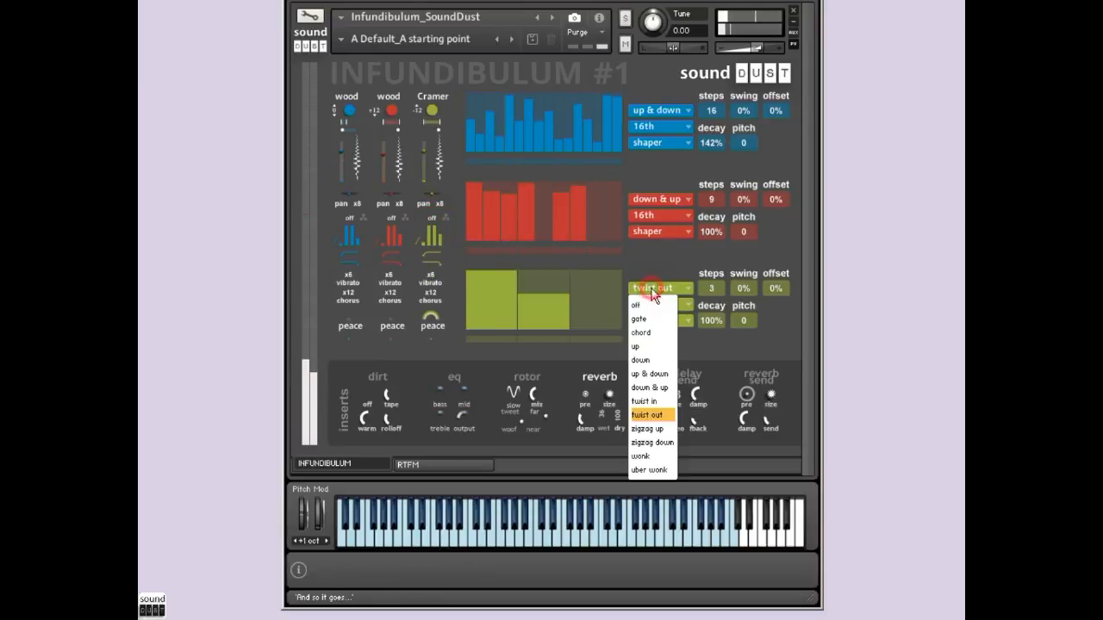
click(649, 320)
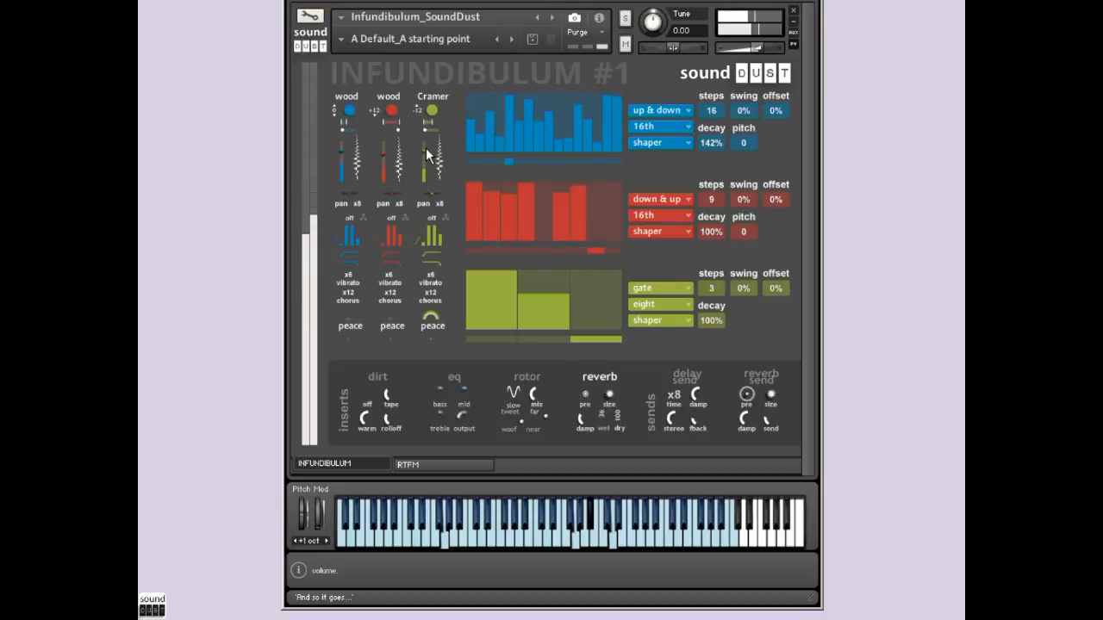
click(389, 95)
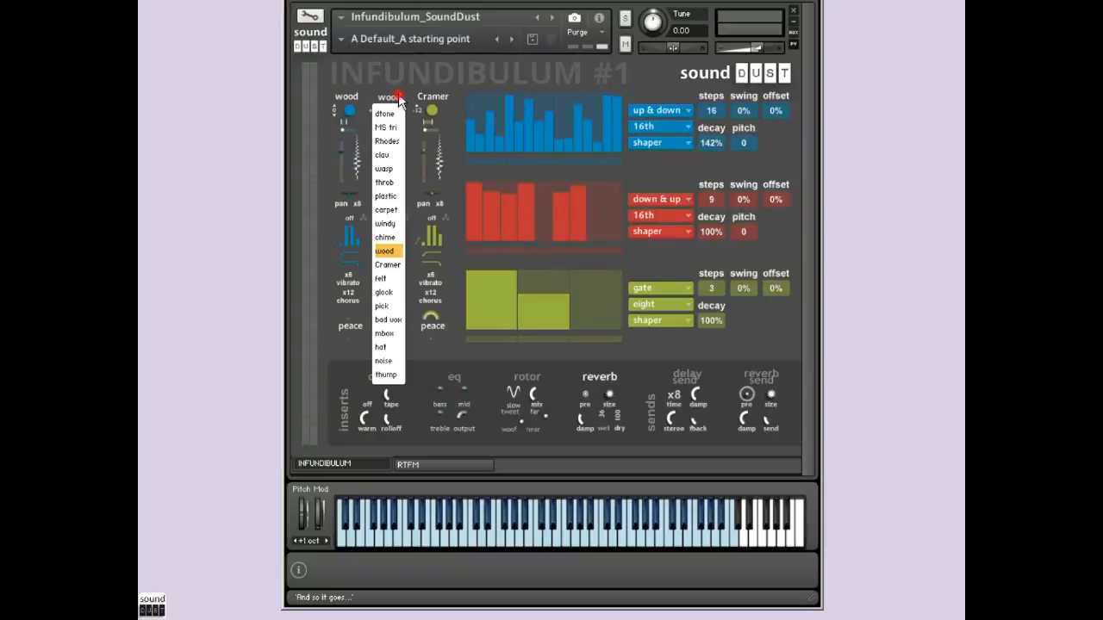
click(396, 269)
click(346, 96)
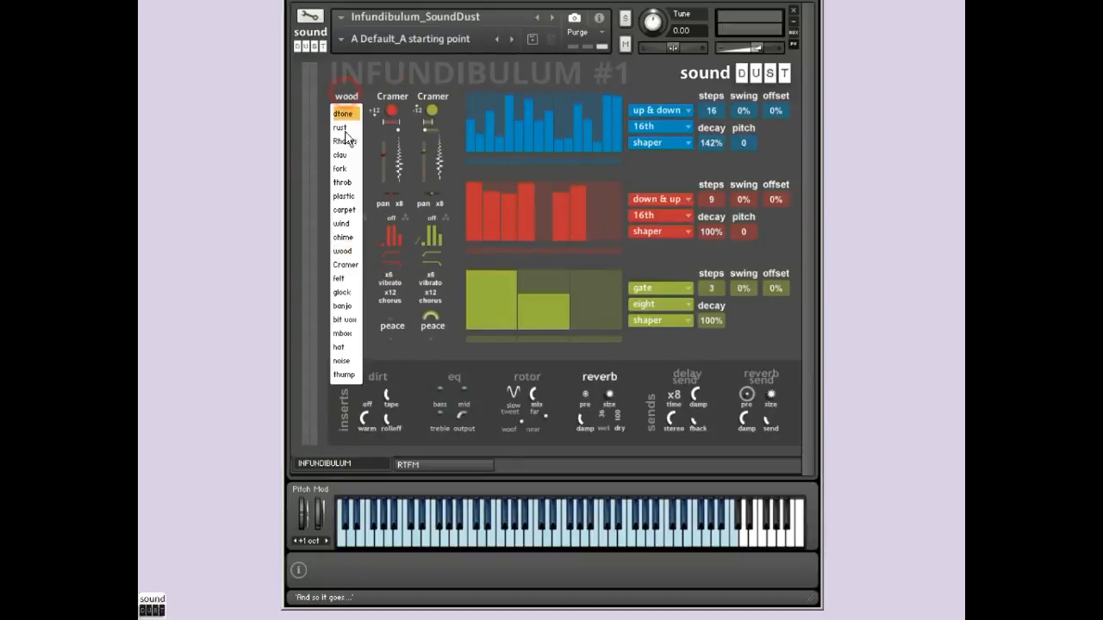
click(357, 269)
Set the blue and red sequencers to gate mode.
click(660, 110)
click(655, 142)
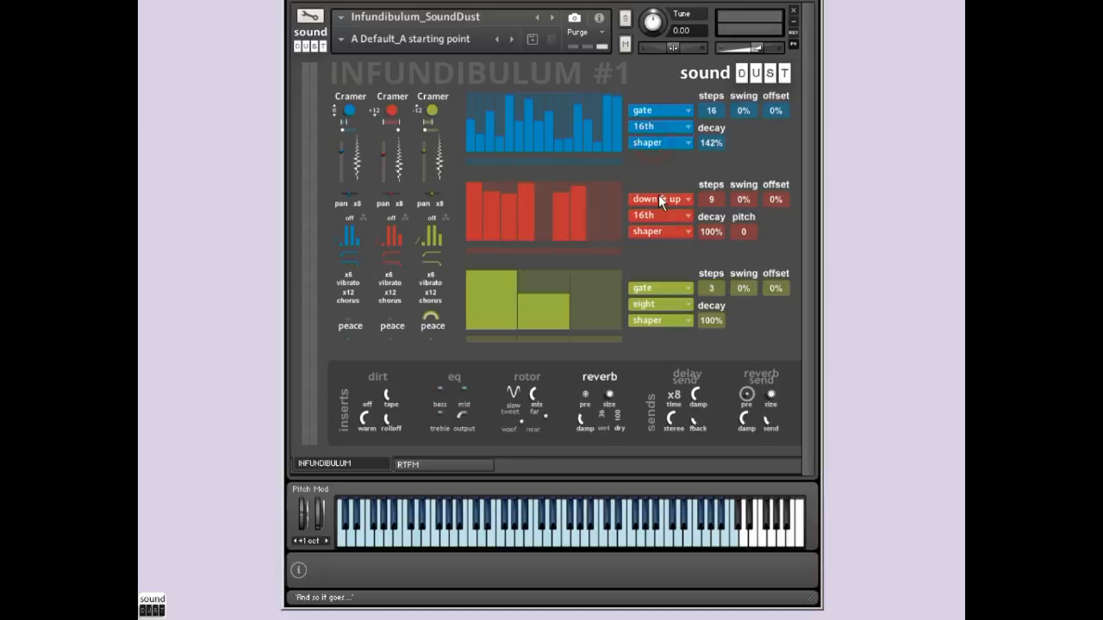
click(660, 200)
click(659, 231)
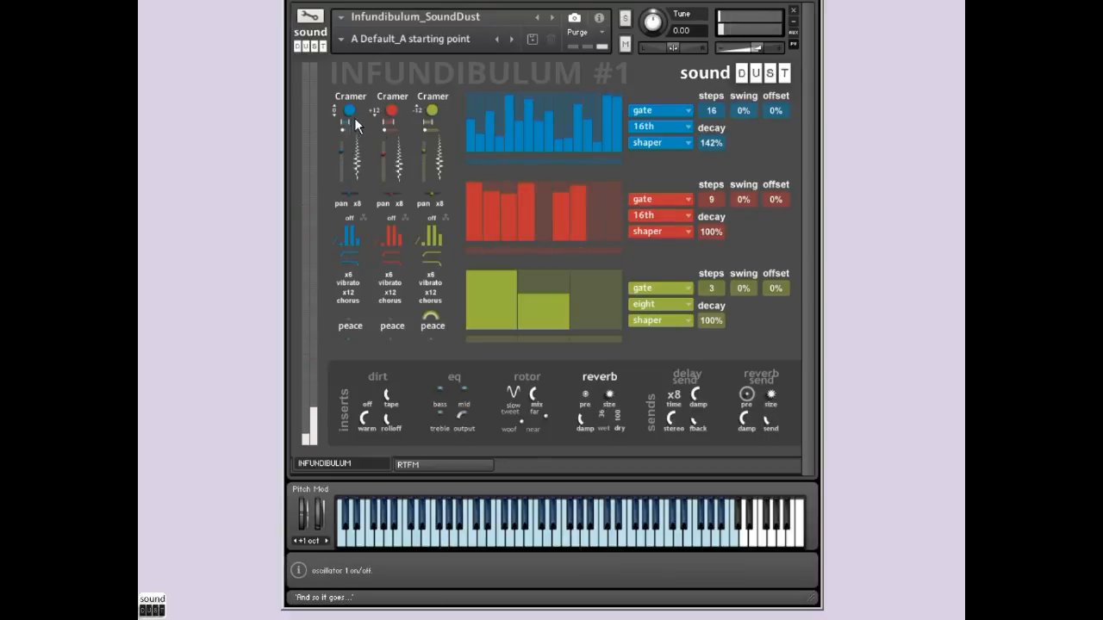
click(353, 99)
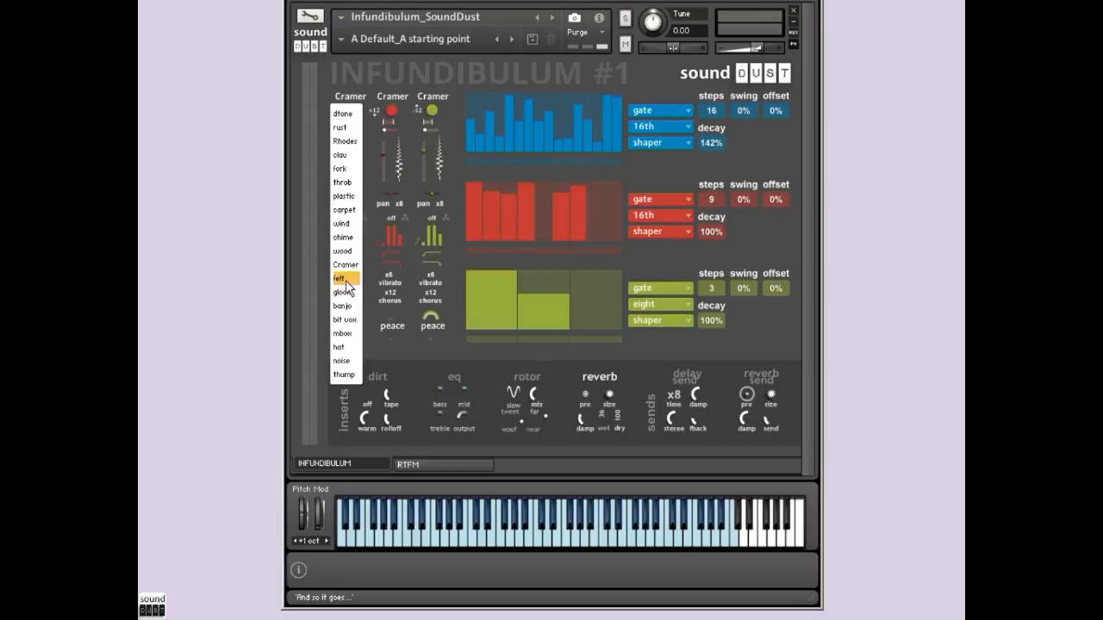
click(342, 38)
click(343, 39)
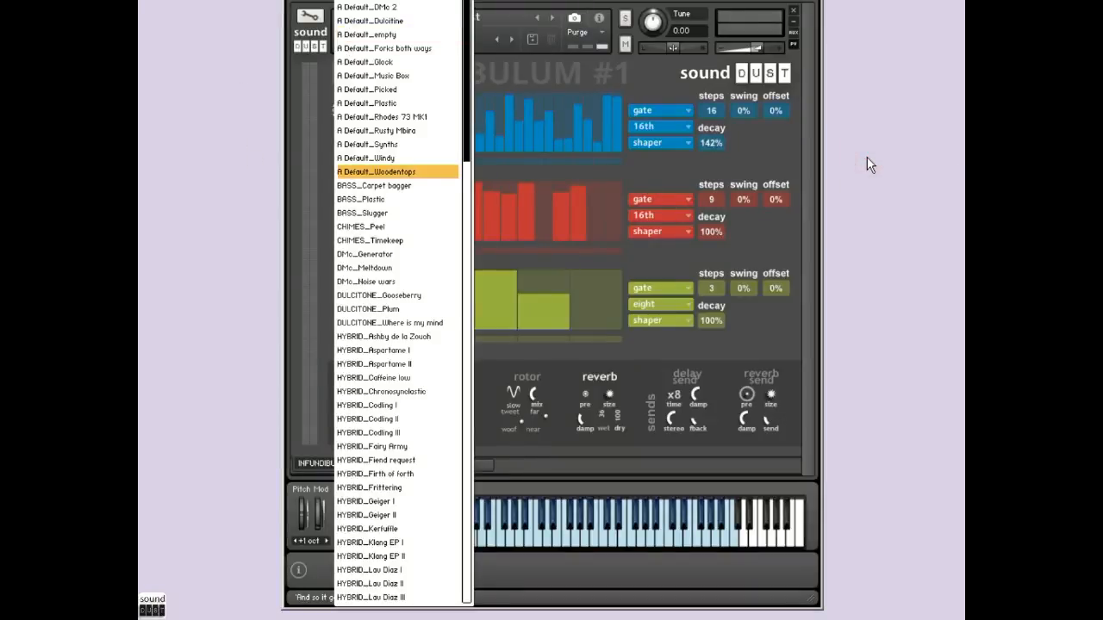
click(761, 163)
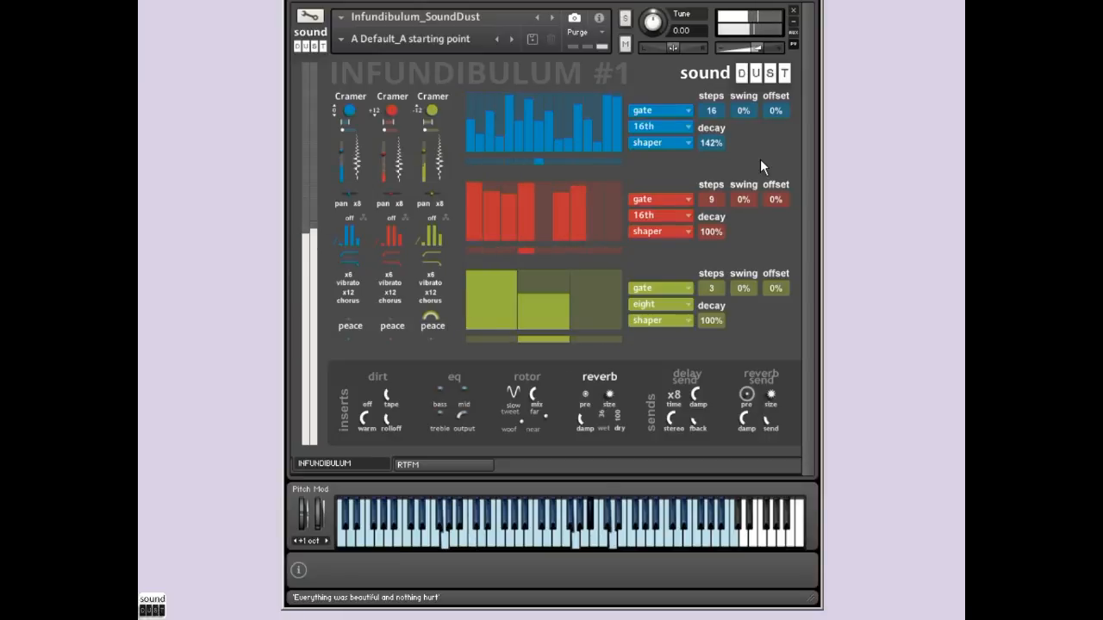
Load the throb sound into the blue oscillator and switch off the red and green oscillators.
click(343, 97)
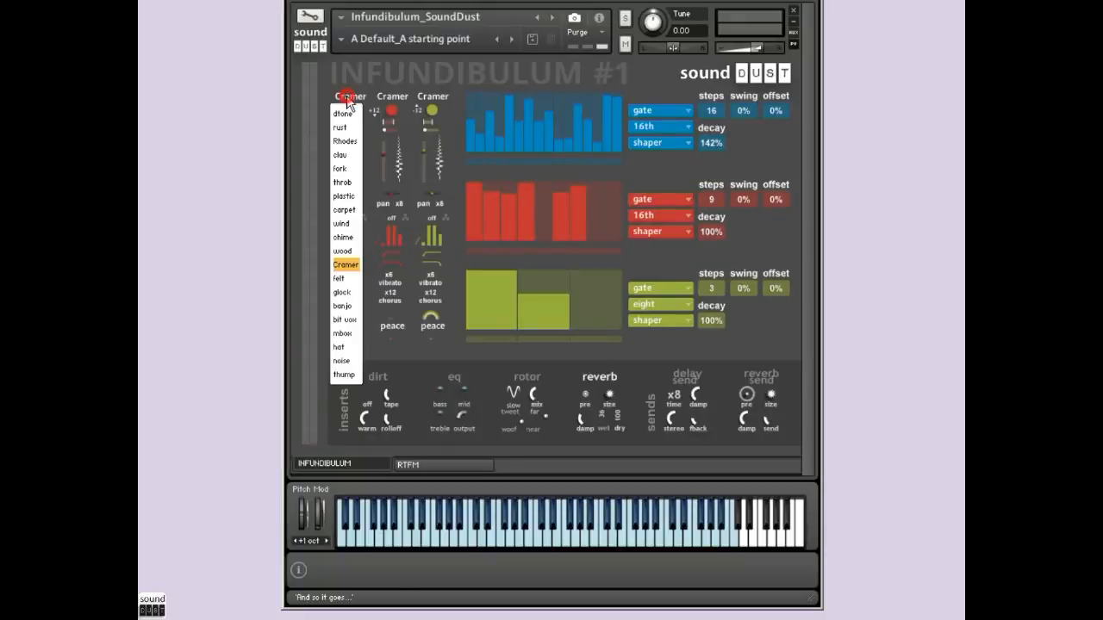
click(347, 182)
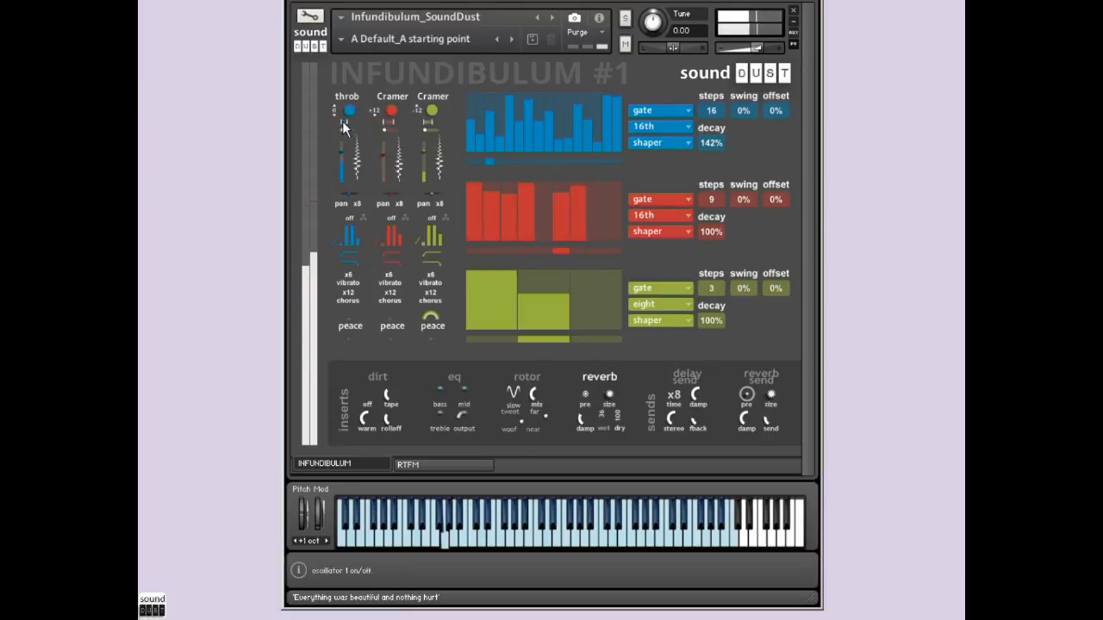
click(391, 111)
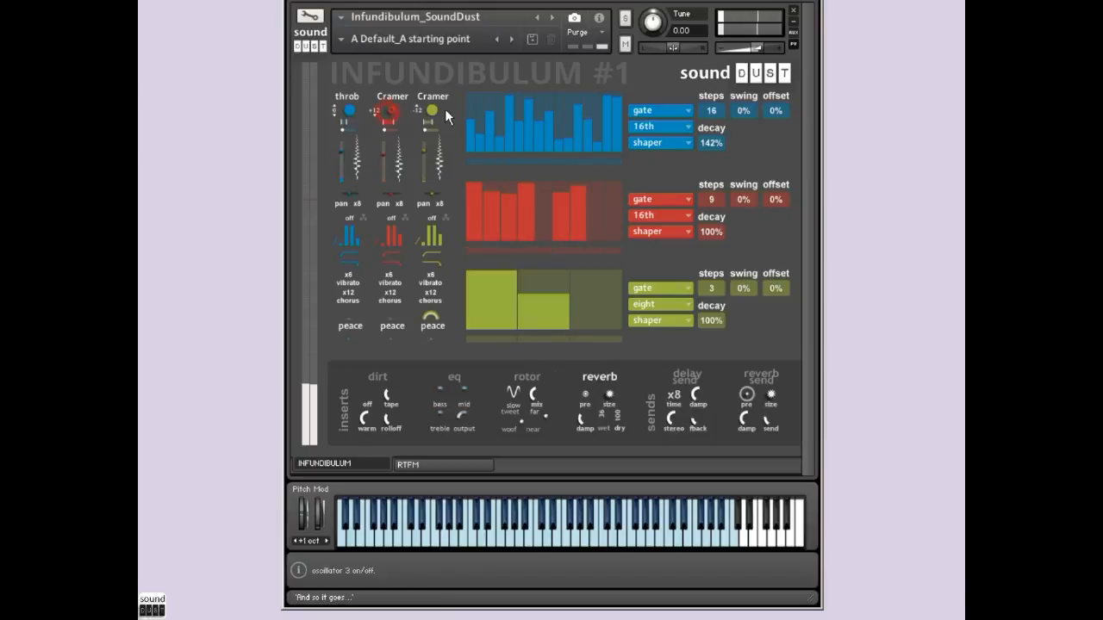
click(431, 109)
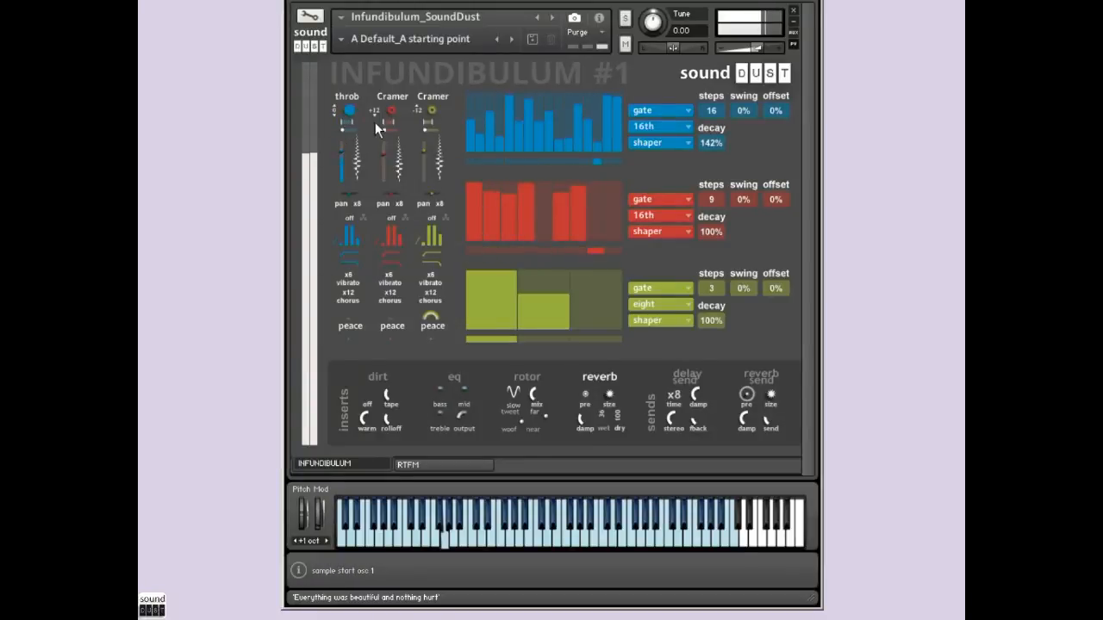
Set the blue sequencer's decay to 36% and reset all its steps with the shaper.
drag(712, 144, 598, 311)
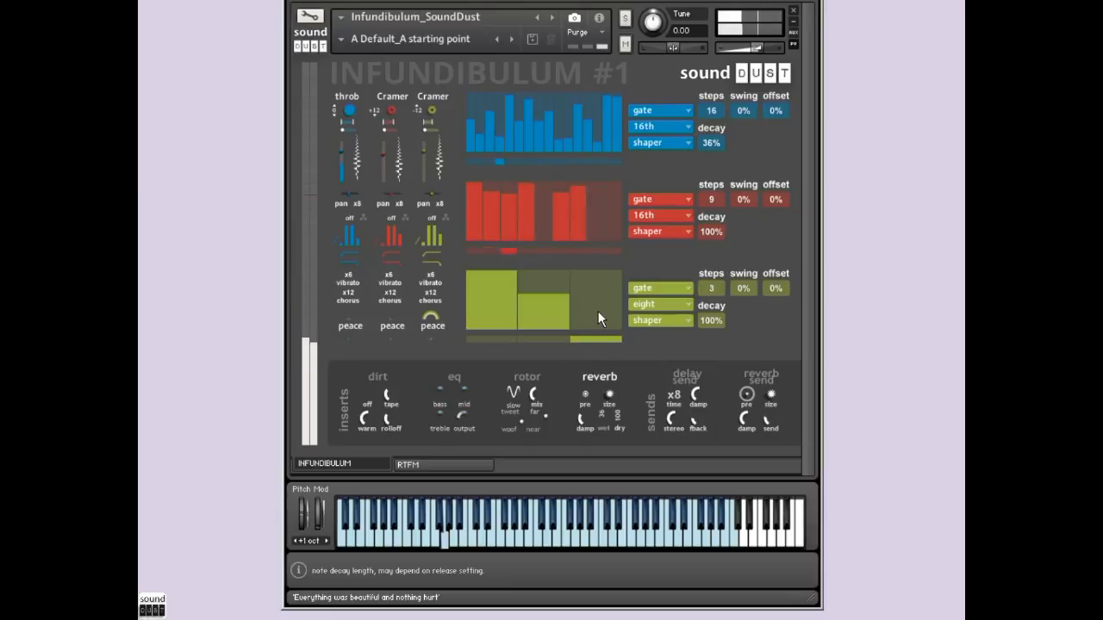
click(346, 96)
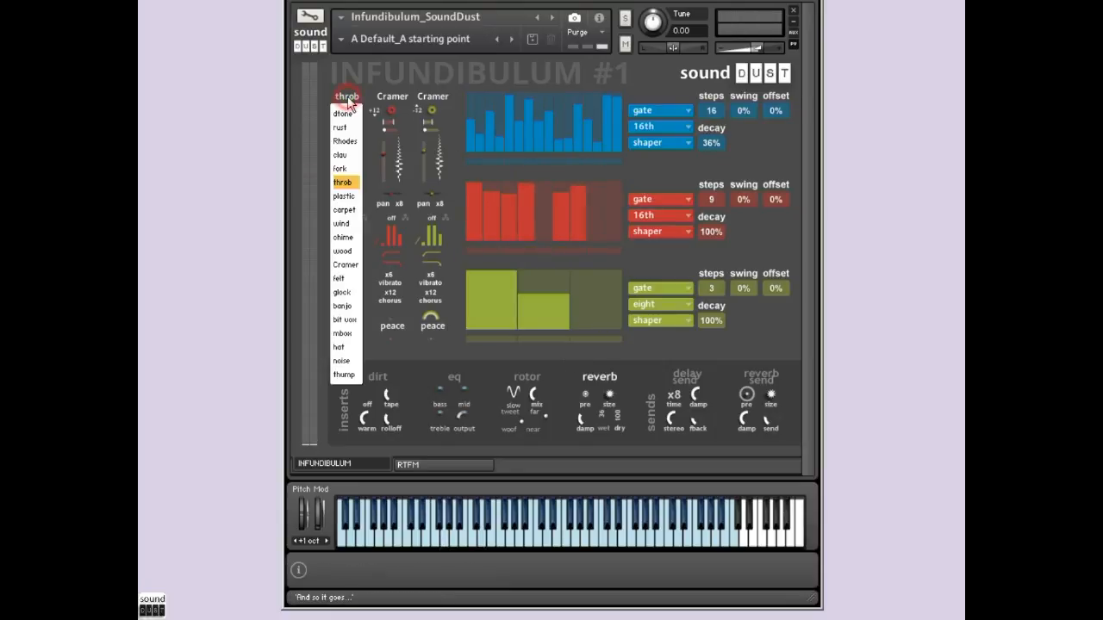
click(658, 106)
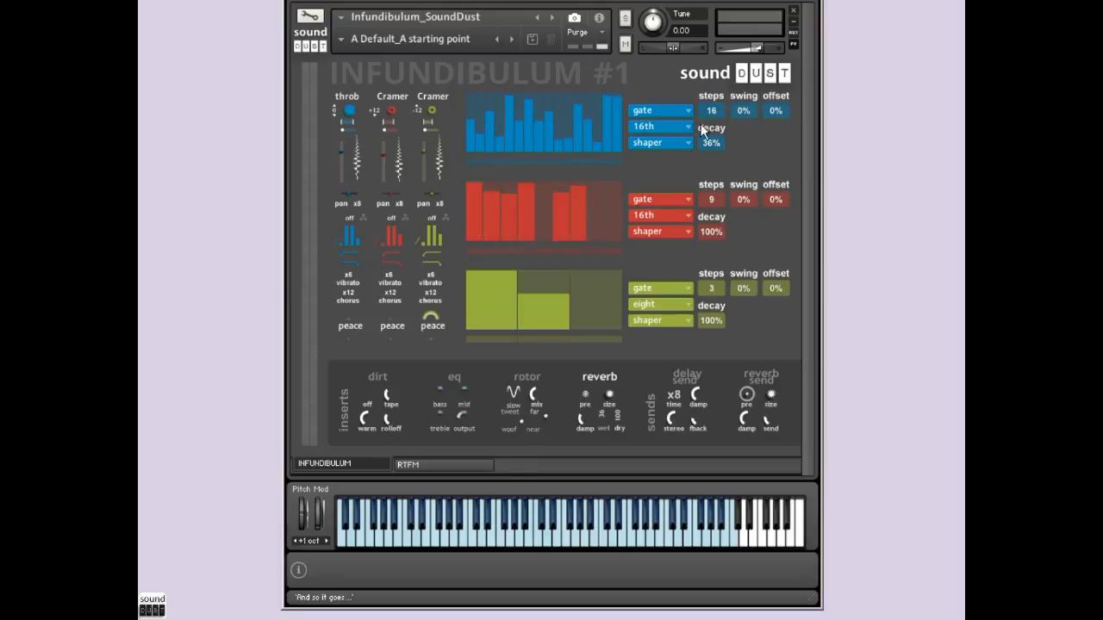
click(672, 143)
click(663, 175)
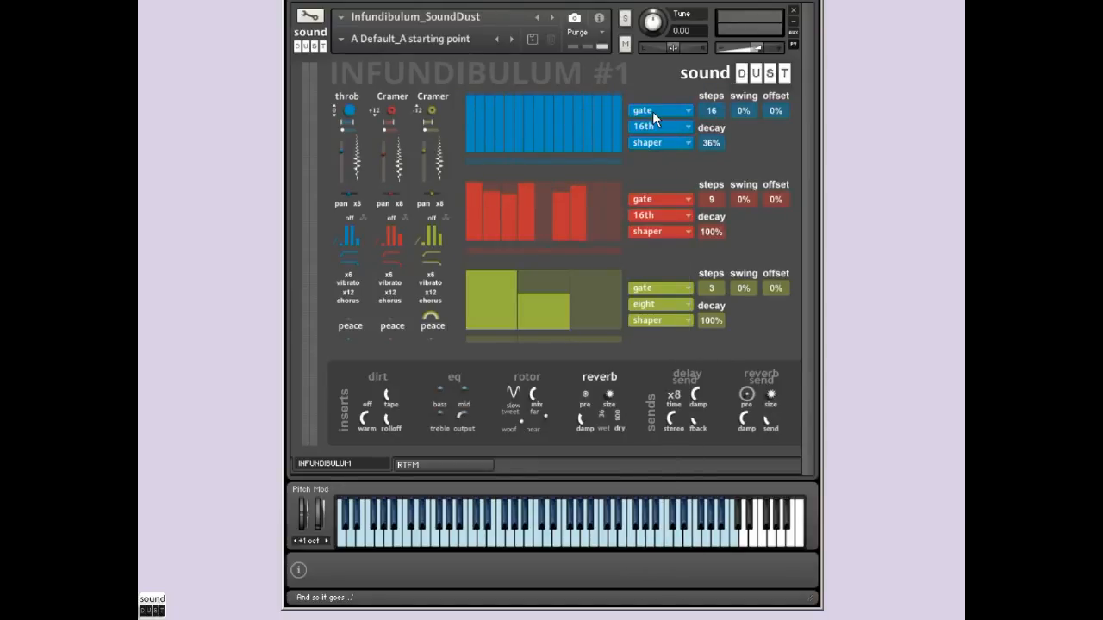
Set the blue sequencer to chord mode and apply the Xooo rhythm.
click(652, 111)
click(649, 153)
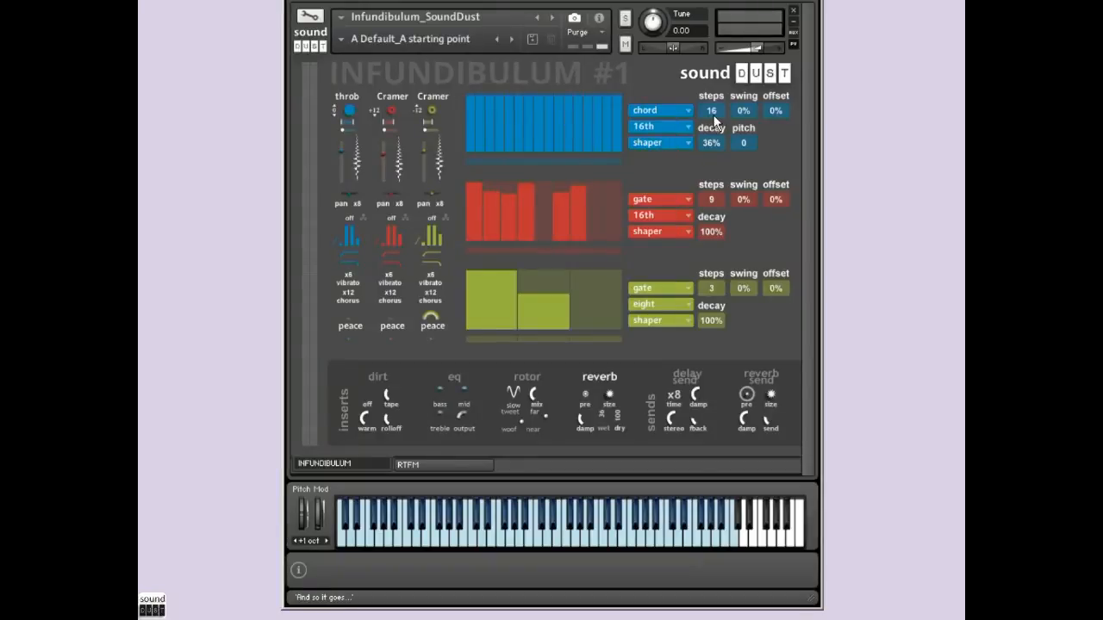
click(656, 145)
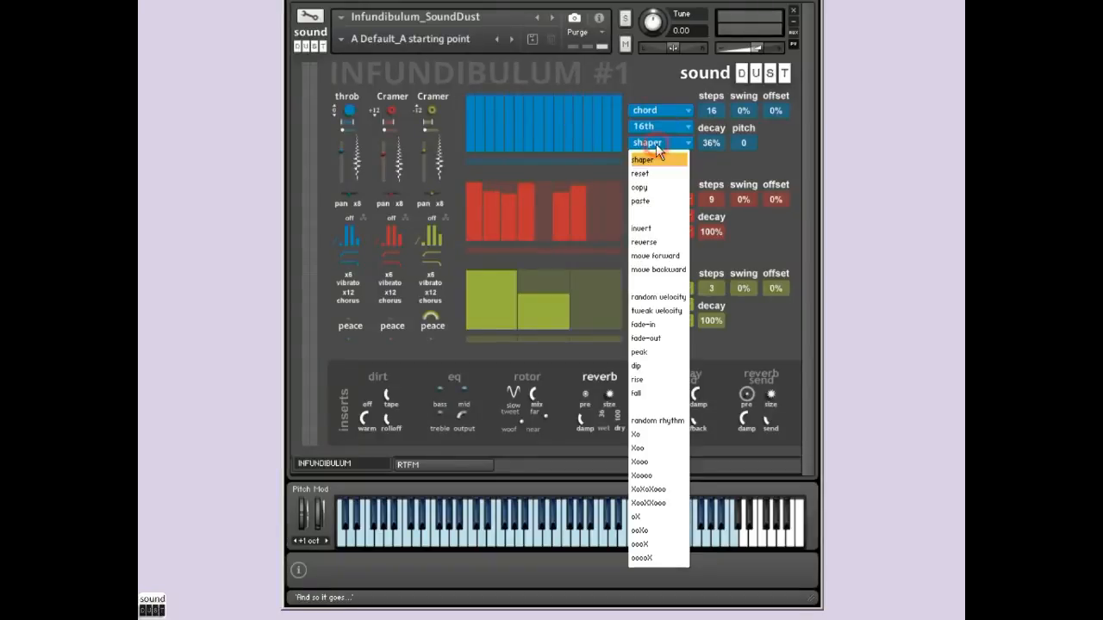
click(664, 455)
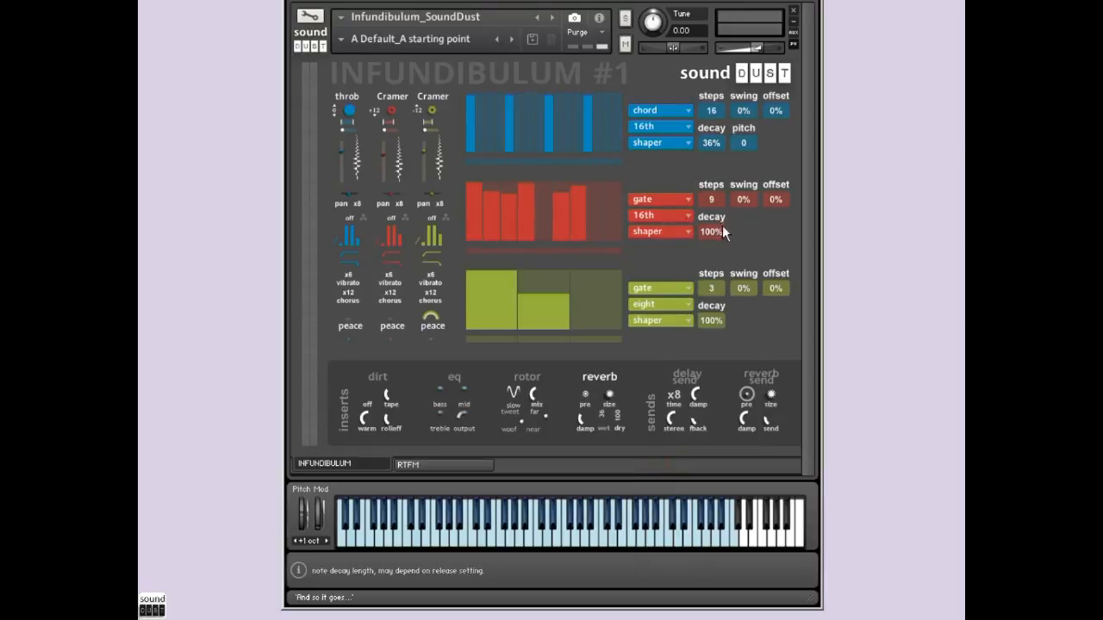
Apply the ooXo rhythm to the red sequencer, and give the green one 4 steps with a slightly lowered fourth step.
click(656, 232)
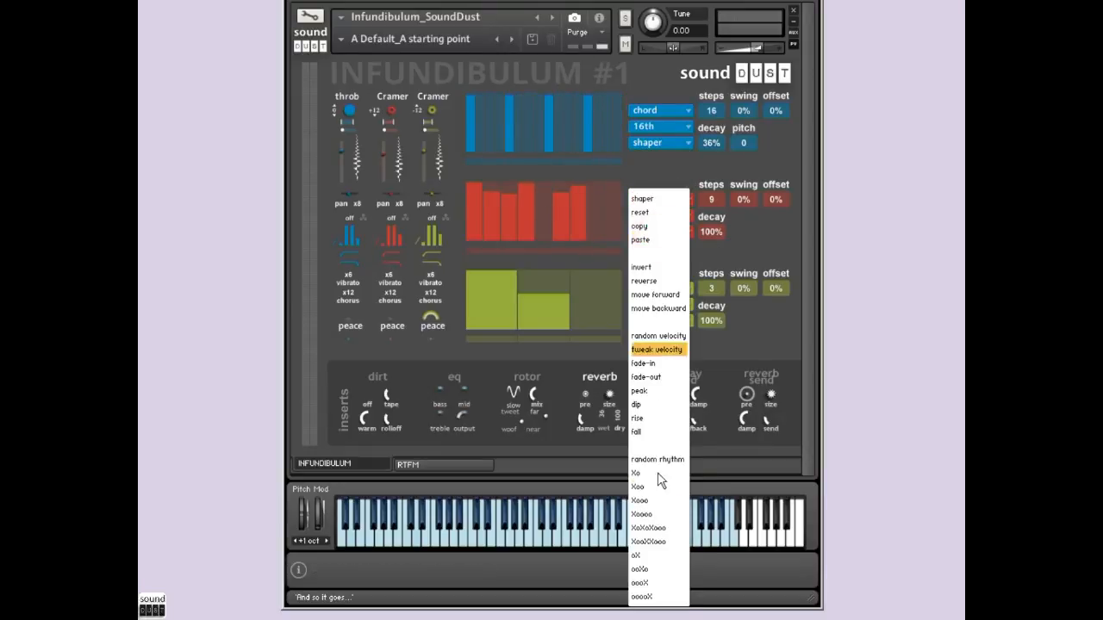
click(655, 571)
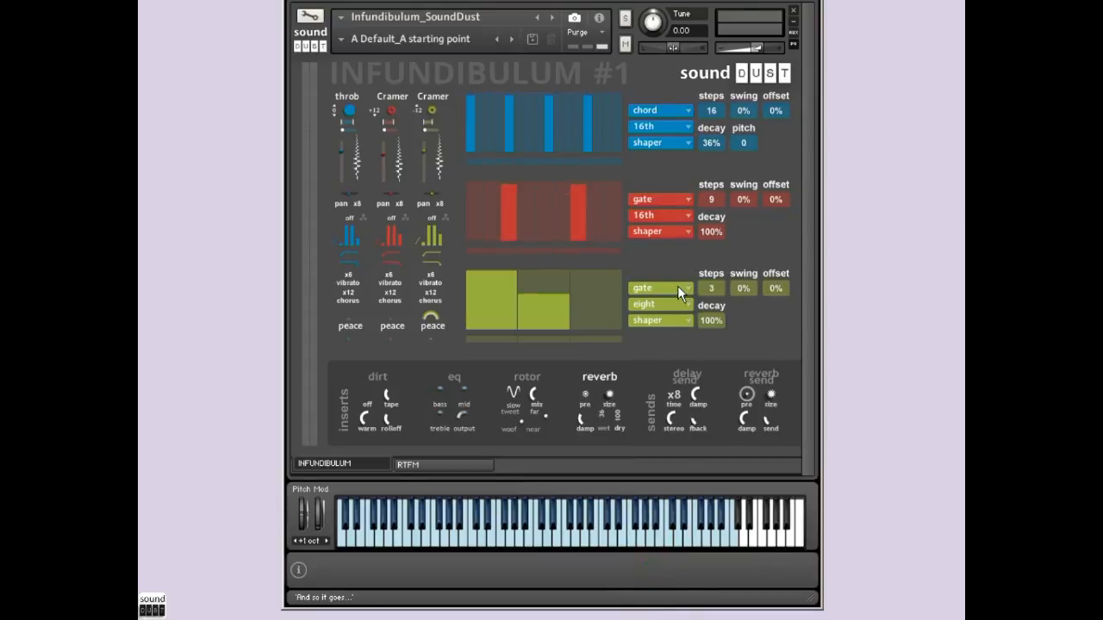
drag(718, 287, 716, 282)
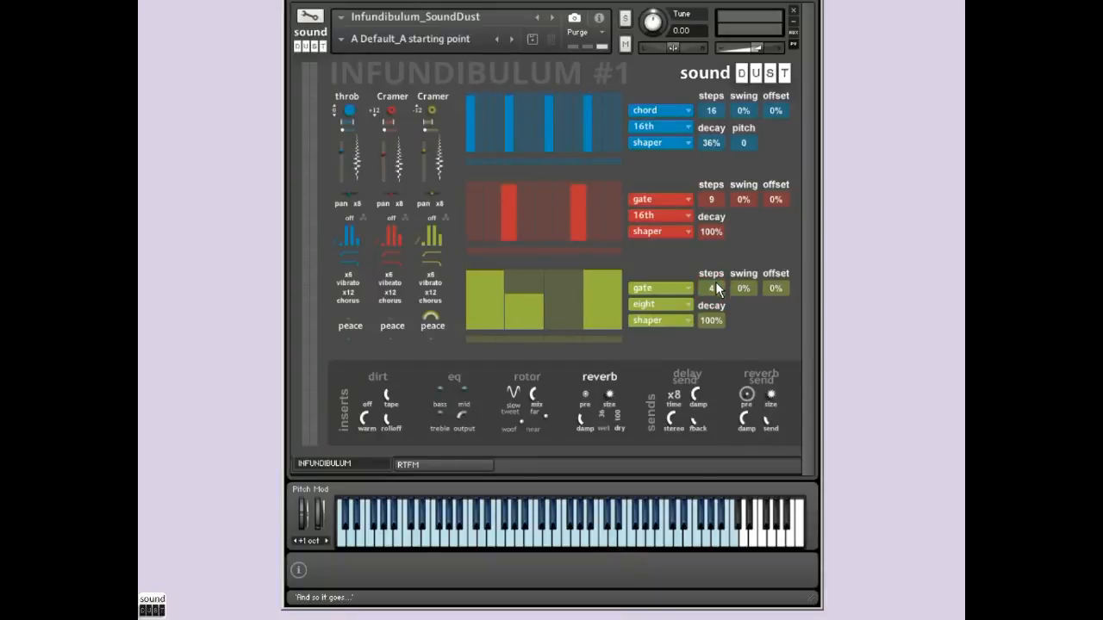
click(608, 296)
Load the thump sound into the blue oscillator and noise into the red and green oscillators.
click(343, 97)
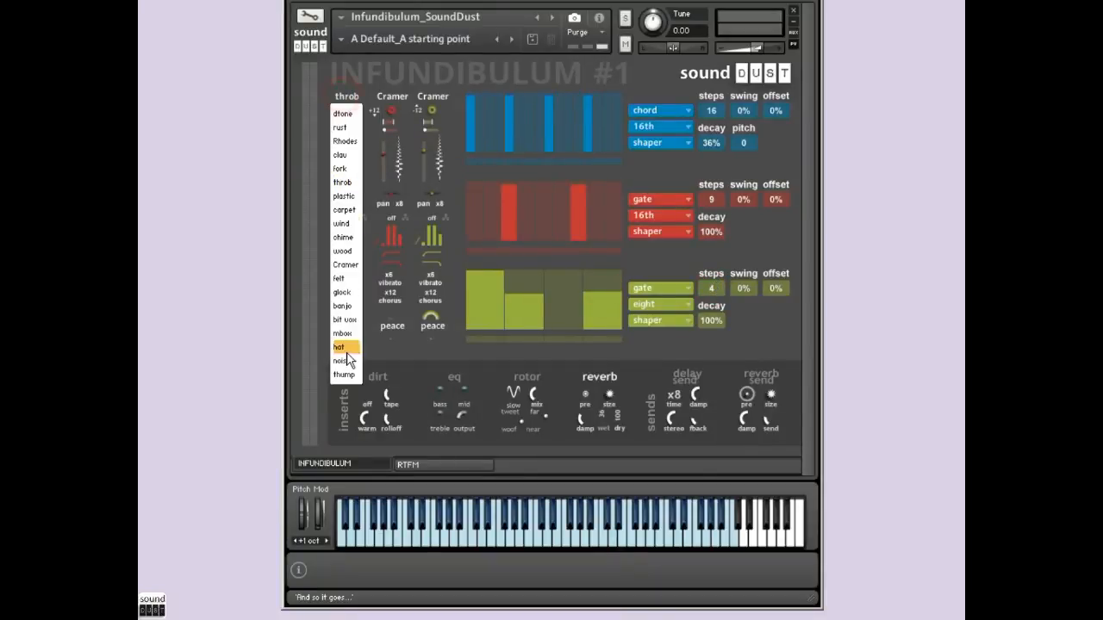
click(347, 374)
click(396, 96)
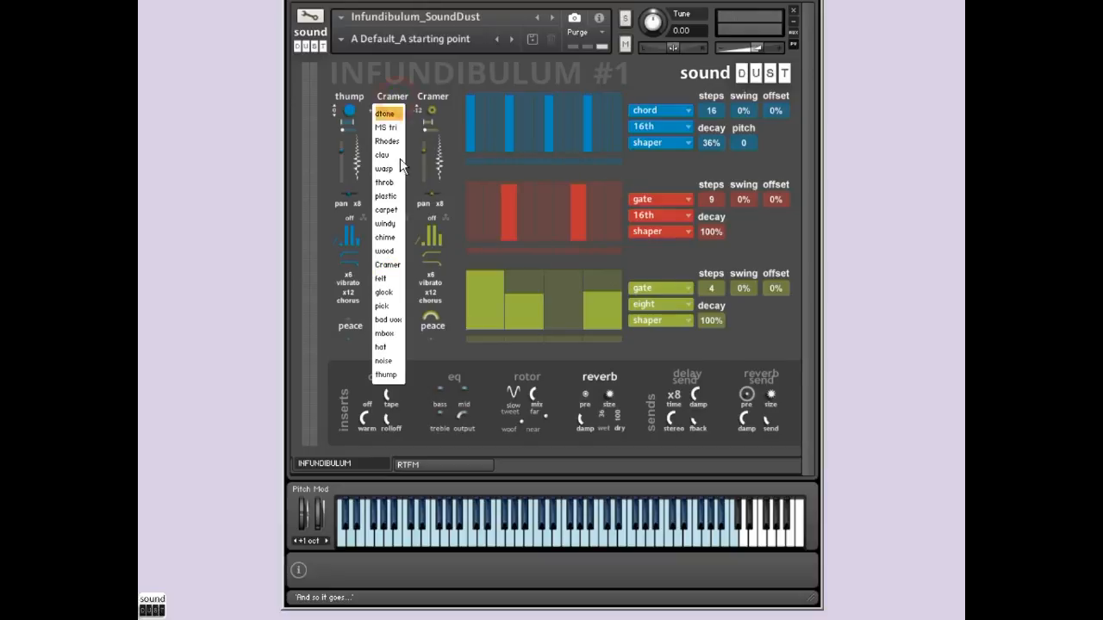
click(392, 350)
click(384, 97)
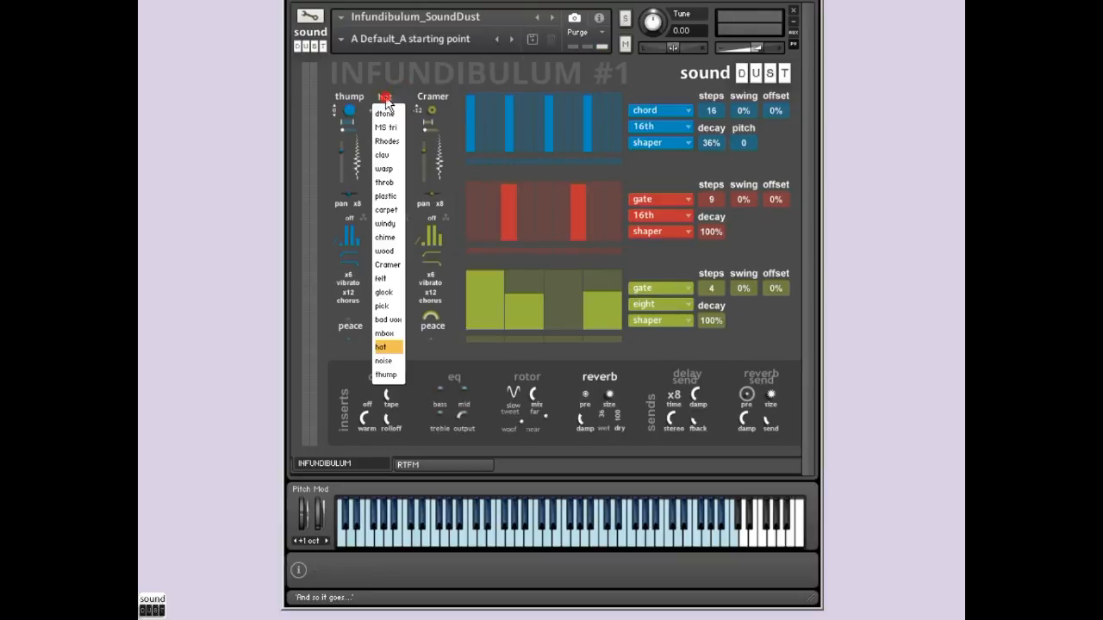
click(386, 360)
click(433, 97)
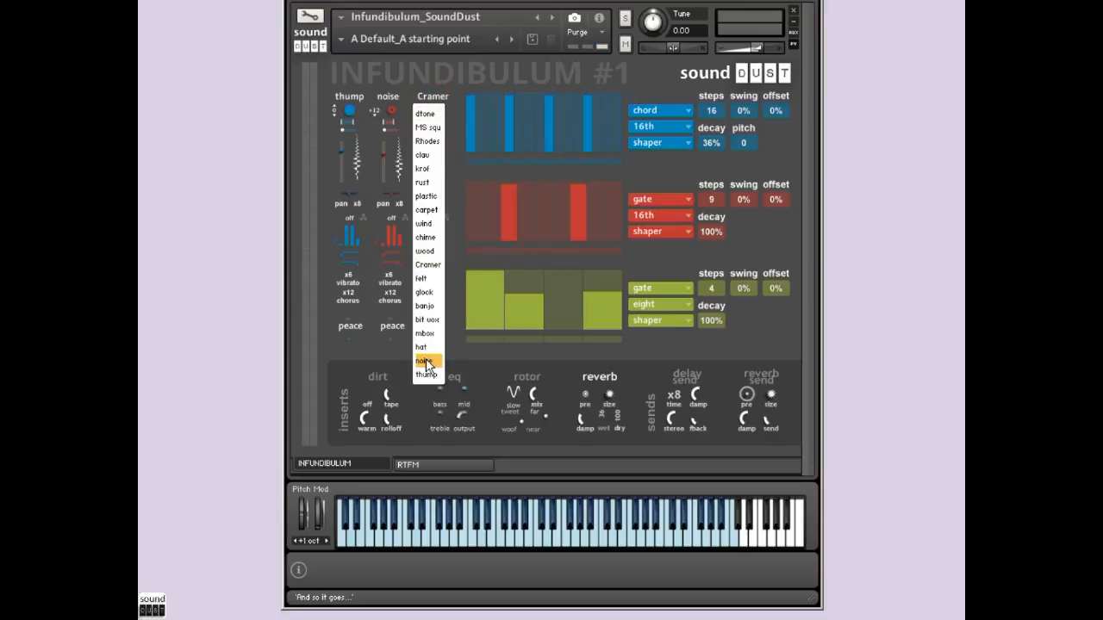
click(427, 362)
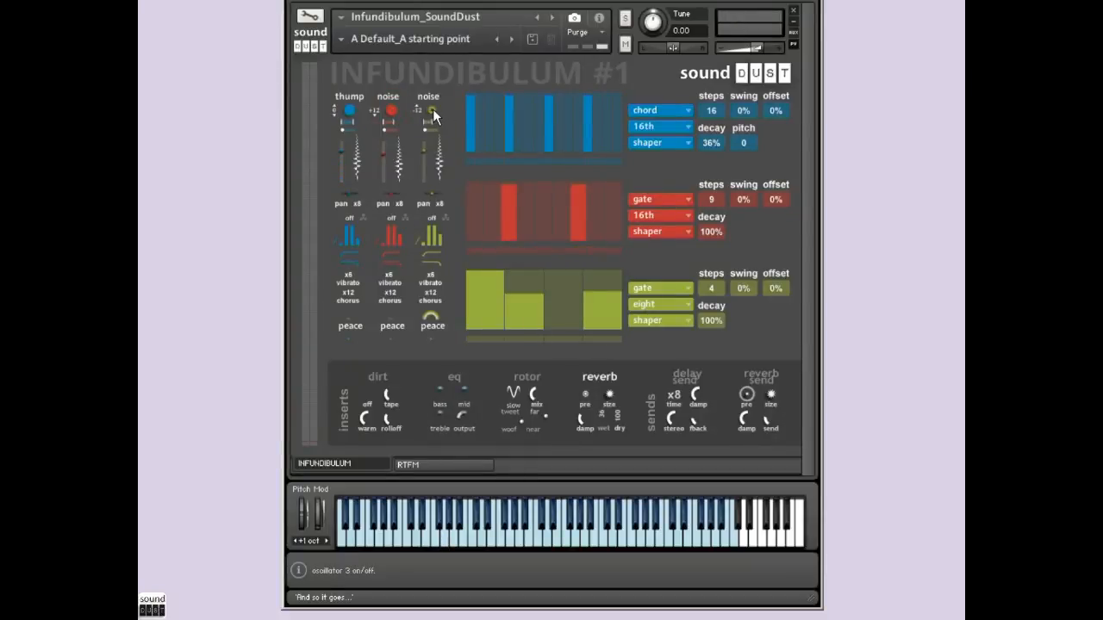
Set the red and green sequencers to chord mode and the red sequencer's step length to eight.
click(670, 196)
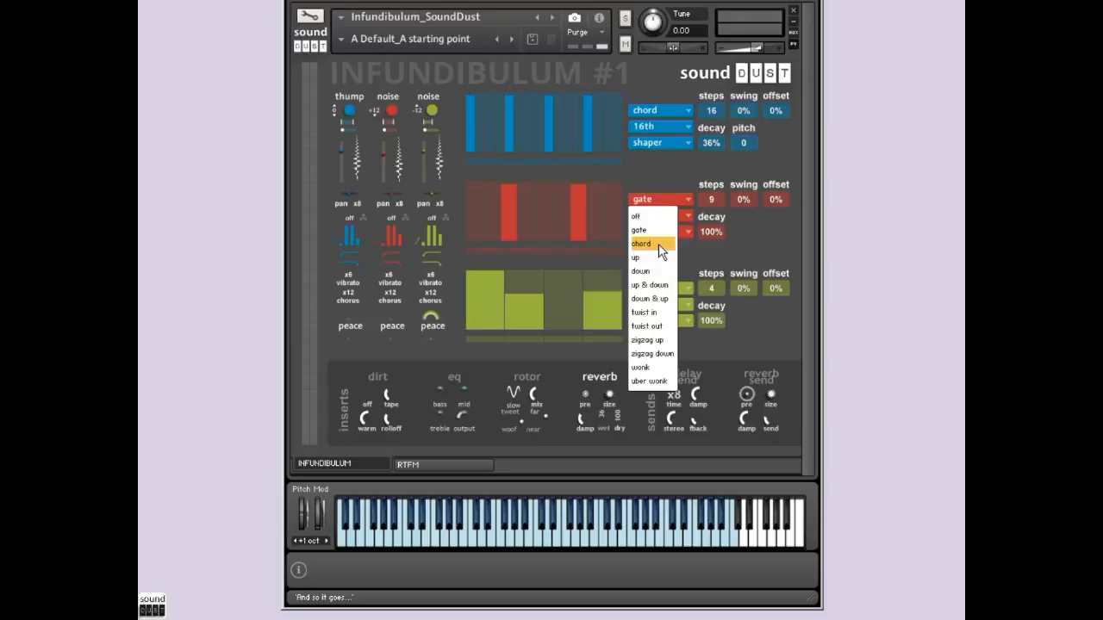
click(660, 246)
click(668, 290)
click(660, 328)
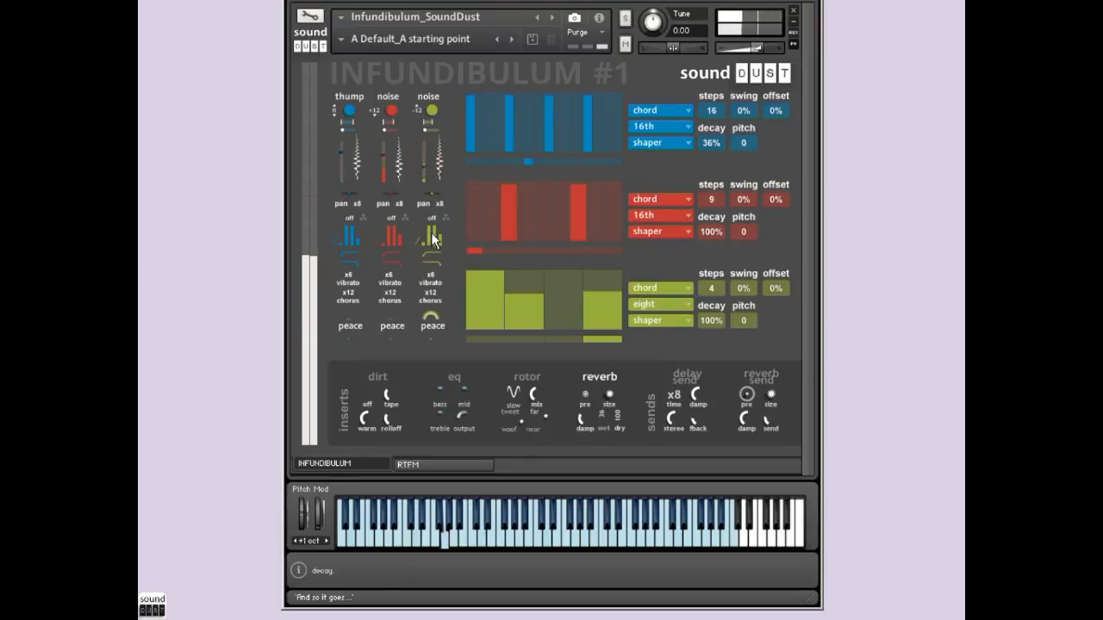
click(680, 217)
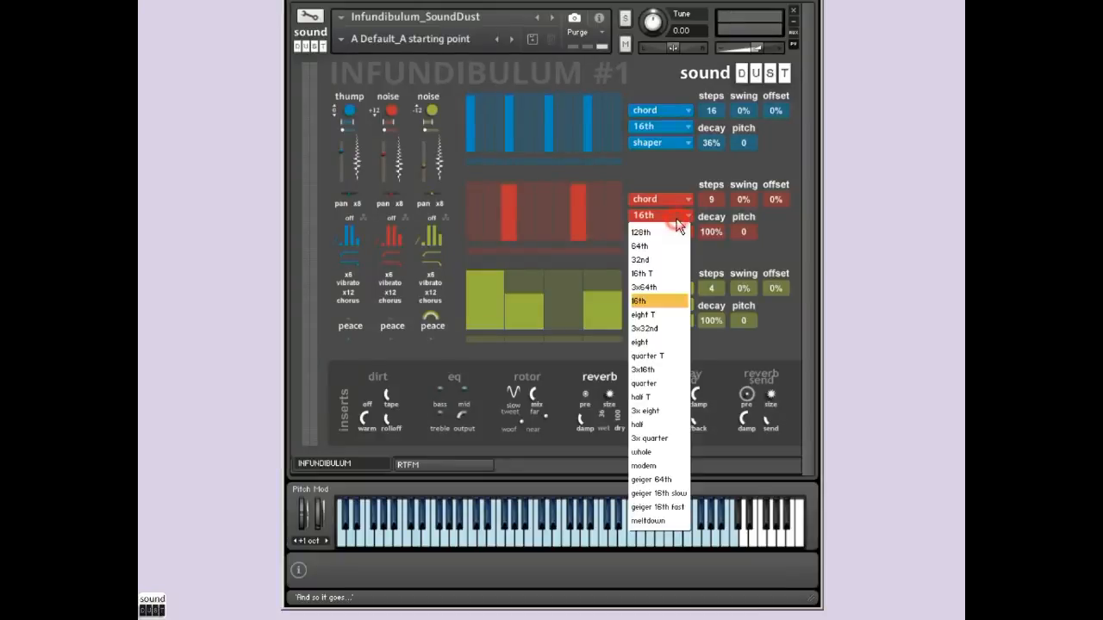
click(657, 342)
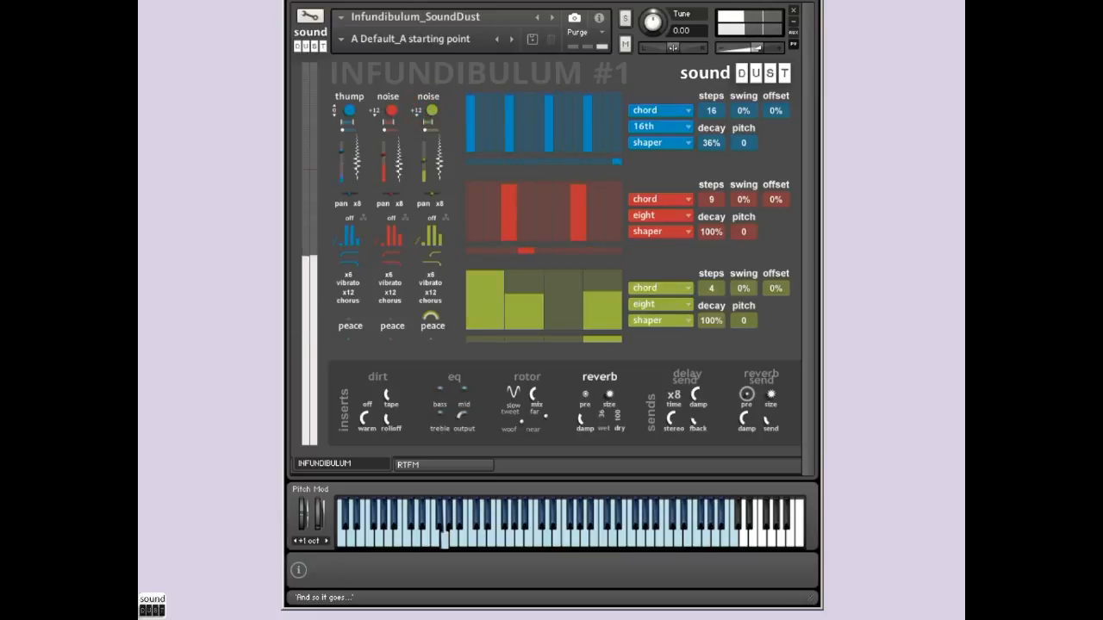
click(374, 111)
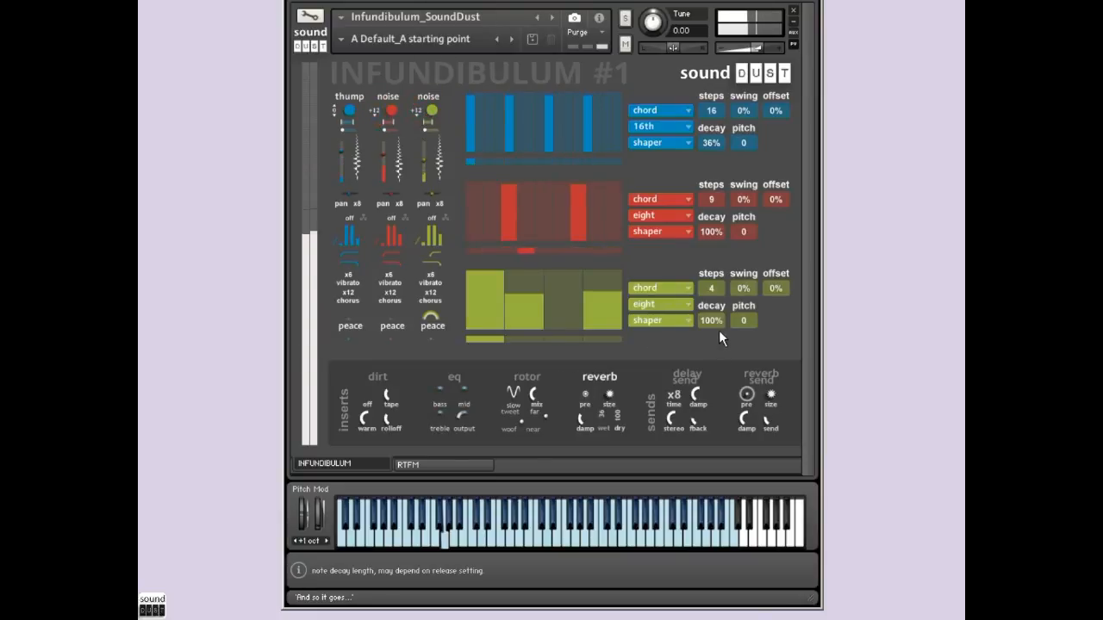
Set the green sequencer's decay to 33% and reshape its pattern with a silent first, full third and low fourth step.
drag(719, 324, 669, 431)
drag(558, 311, 558, 269)
drag(488, 296, 490, 342)
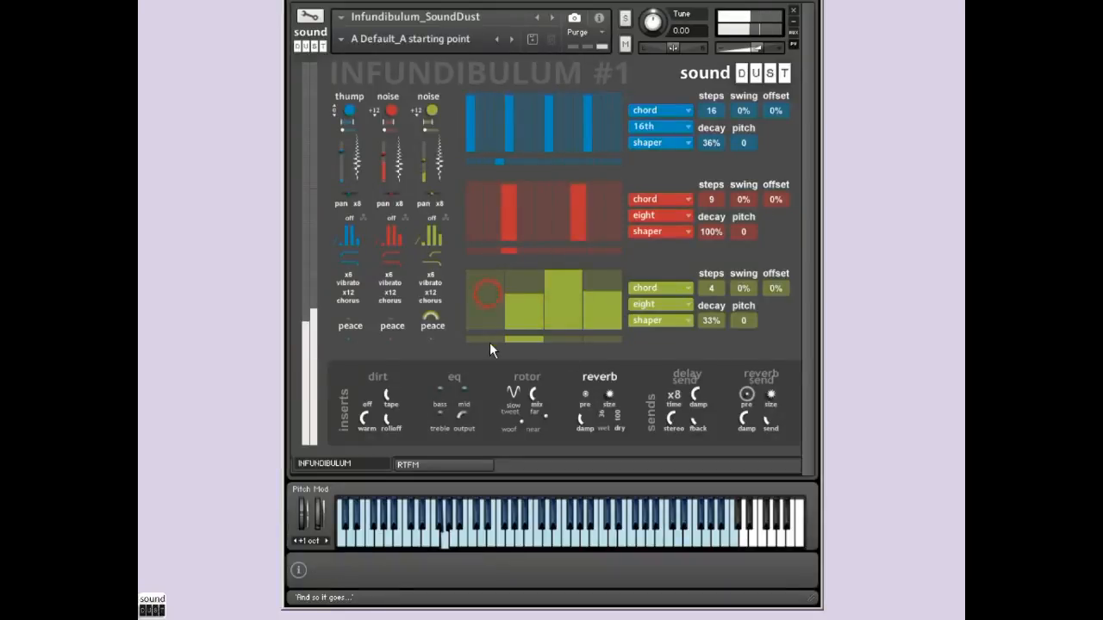
click(608, 305)
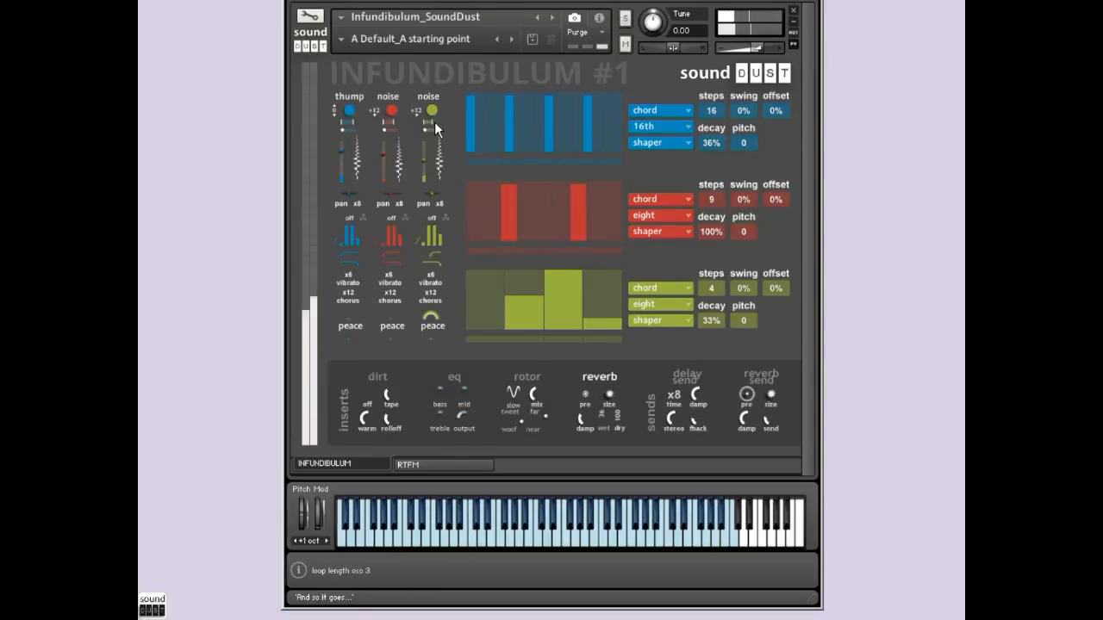
Load the hat sound into the green oscillator.
click(390, 100)
click(419, 92)
click(428, 97)
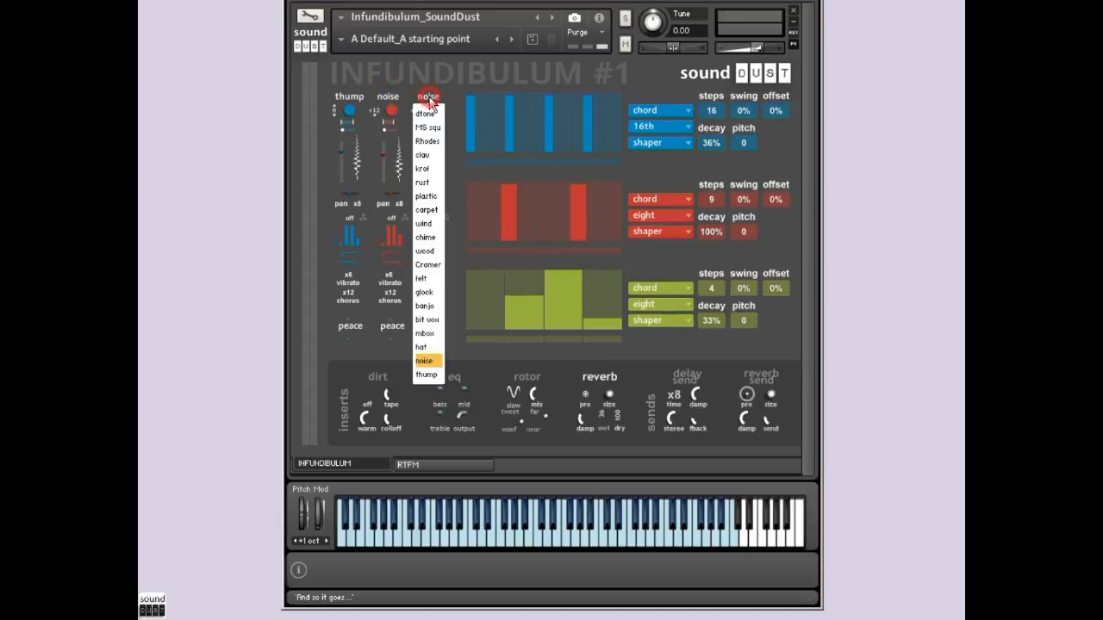
click(431, 344)
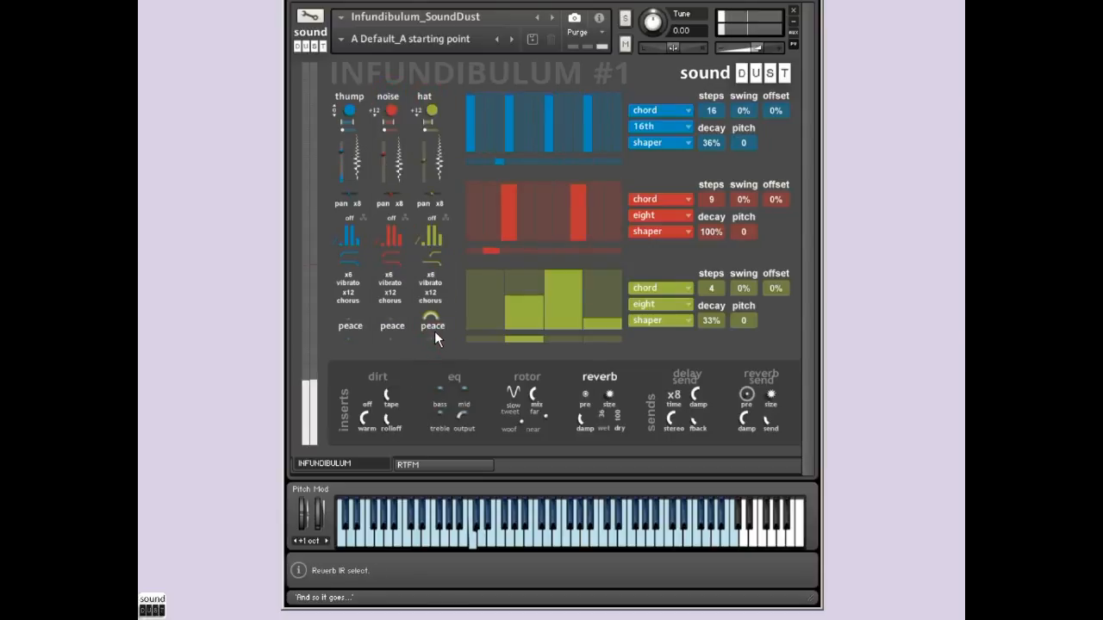
Set the green sequencer's step length to 16th and shape its pattern with high first and third steps and a low second step.
click(483, 281)
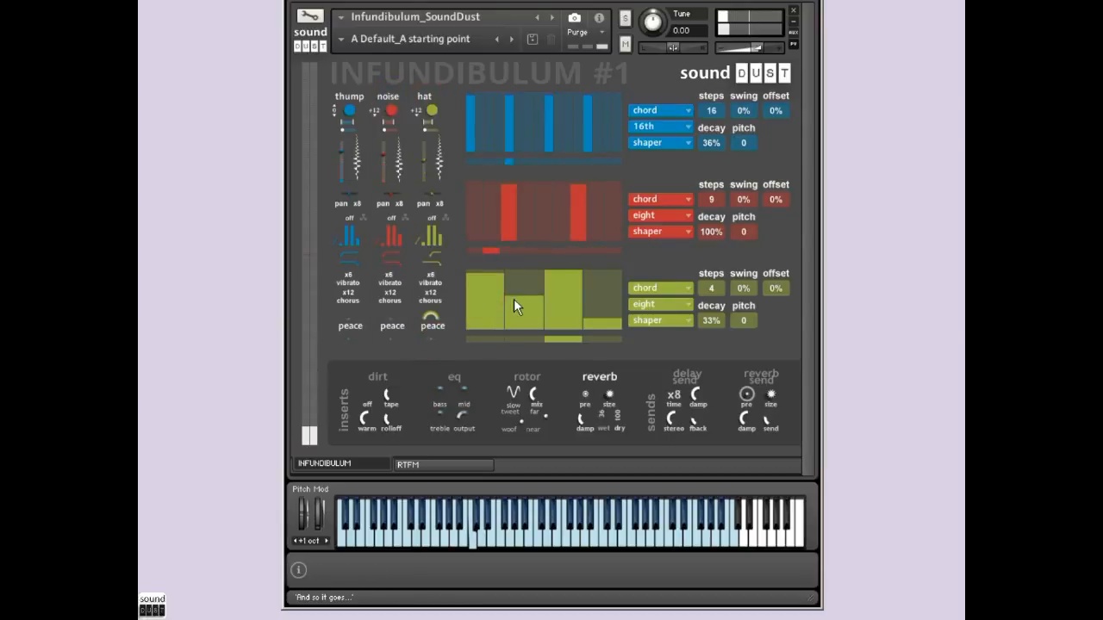
click(643, 306)
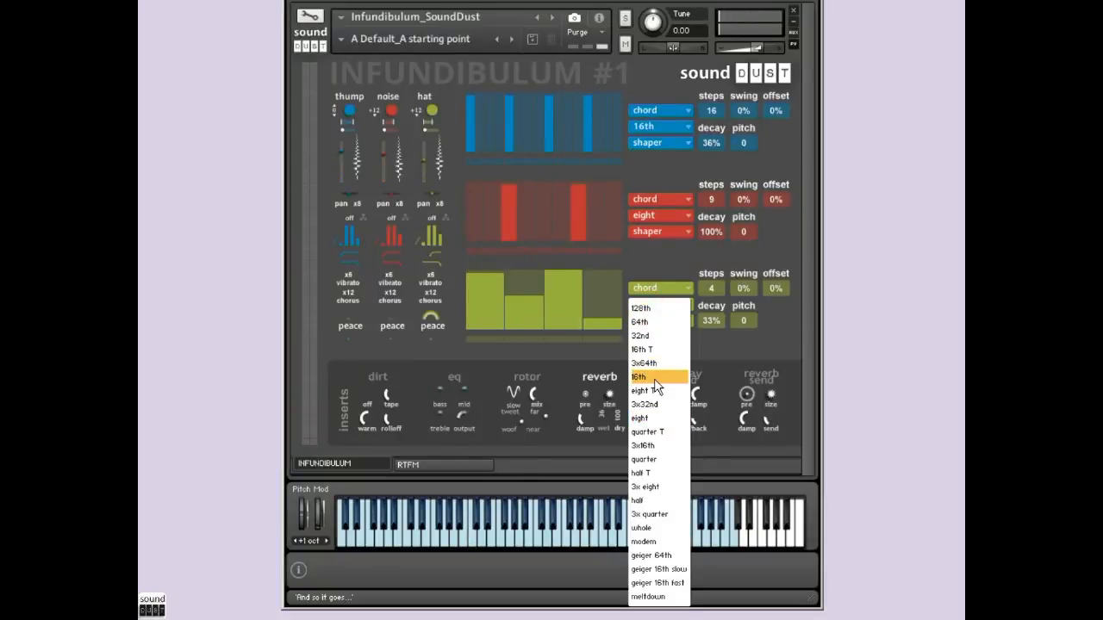
click(654, 378)
drag(567, 305, 564, 343)
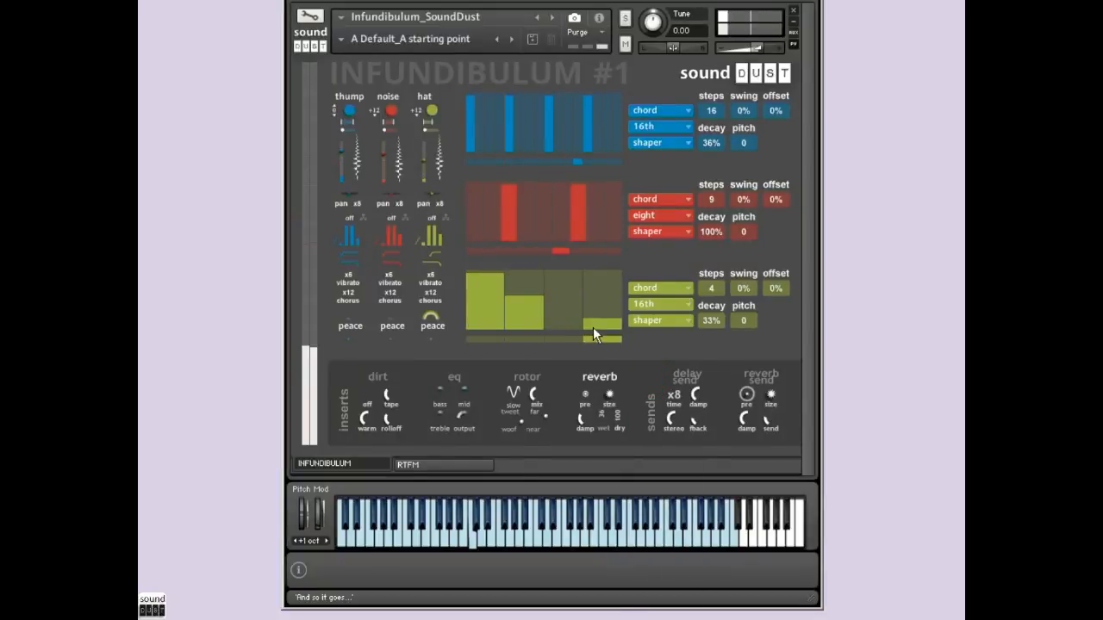
mouse_move(570, 300)
mouse_down()
mouse_move(566, 282)
mouse_move(535, 312)
mouse_up()
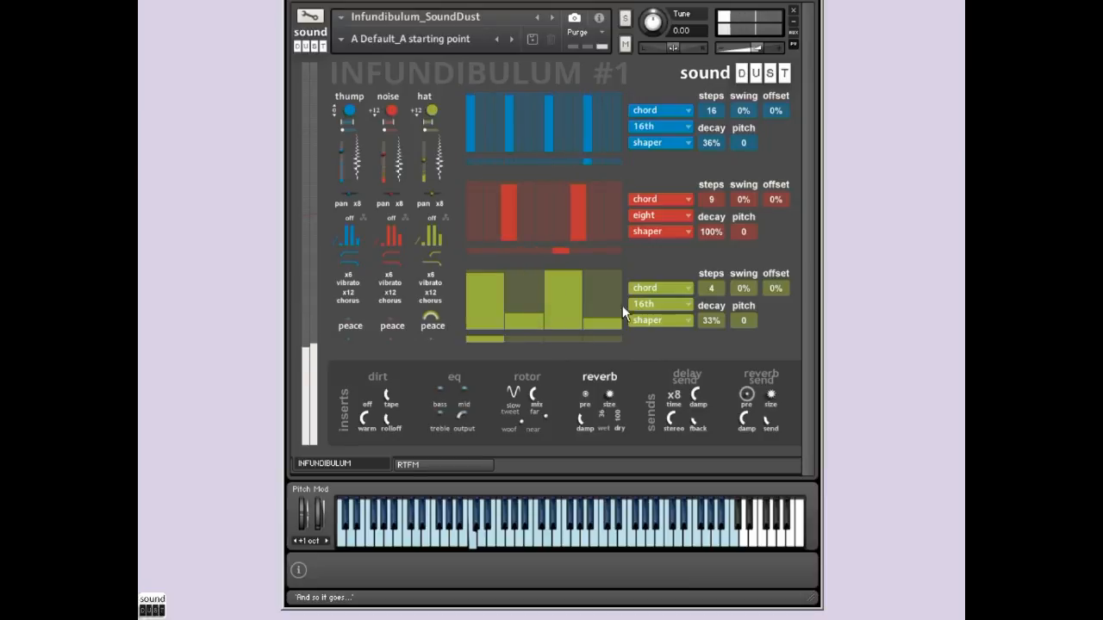
Set the green sequencer's step length to 32nd and its decay to 30%.
click(664, 304)
click(662, 338)
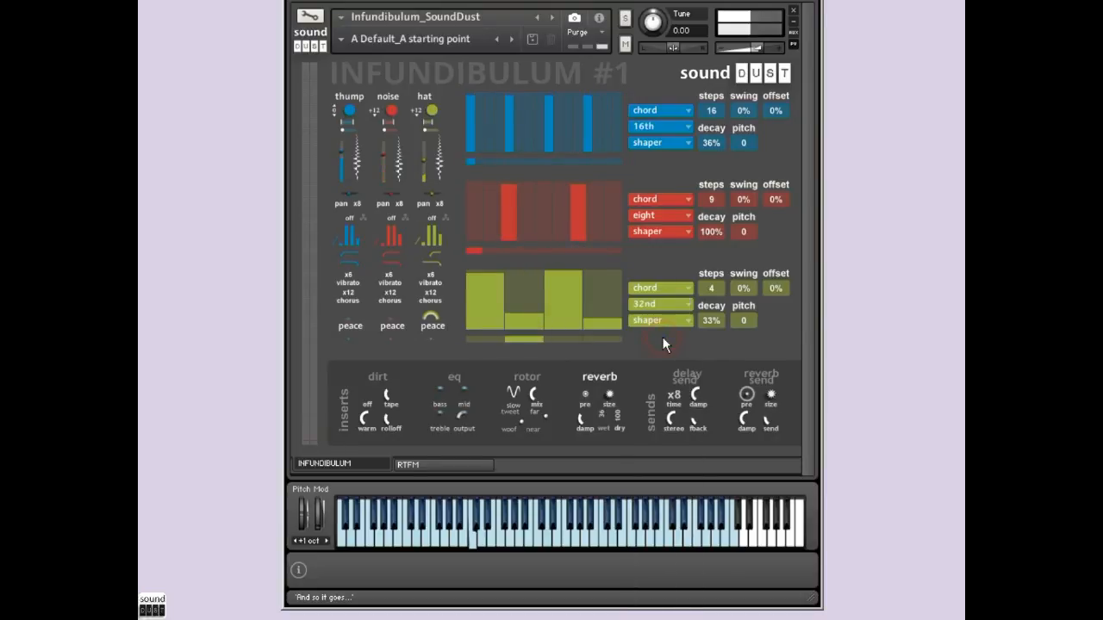
drag(712, 319, 712, 324)
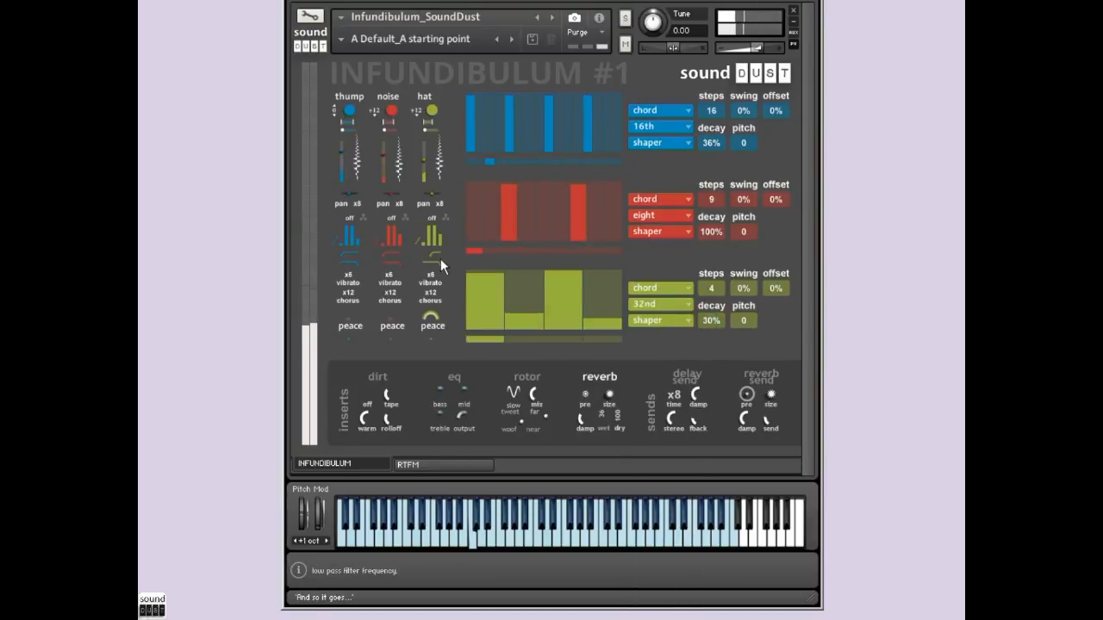
Adjust the hat's release, turn its peace effect down to zero and turn up the peace effect on the noise oscillator.
drag(441, 239, 441, 237)
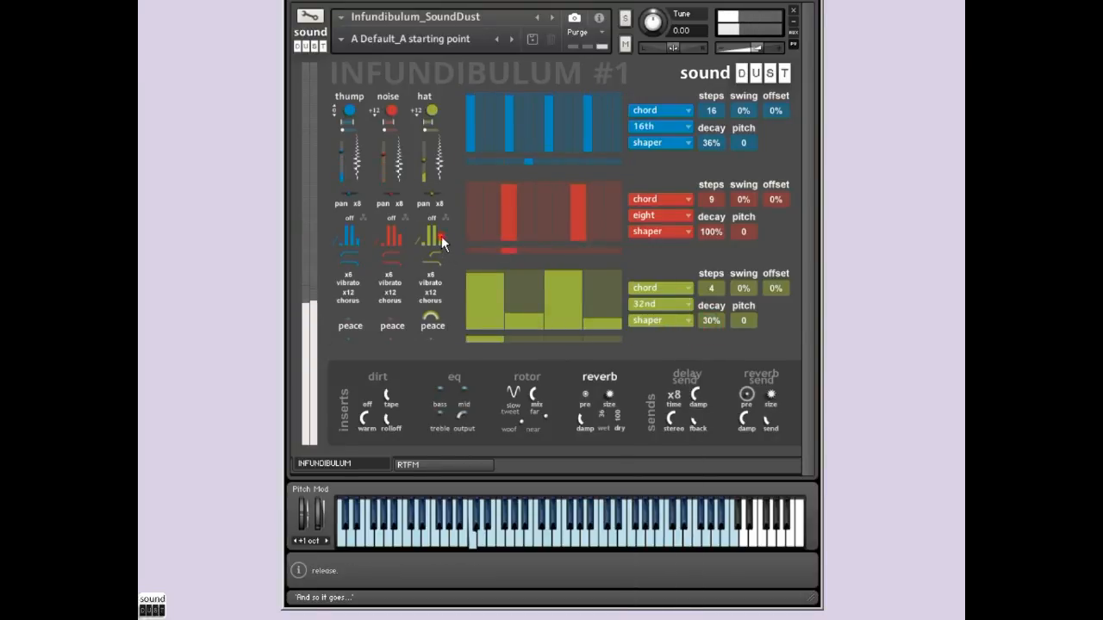
click(422, 162)
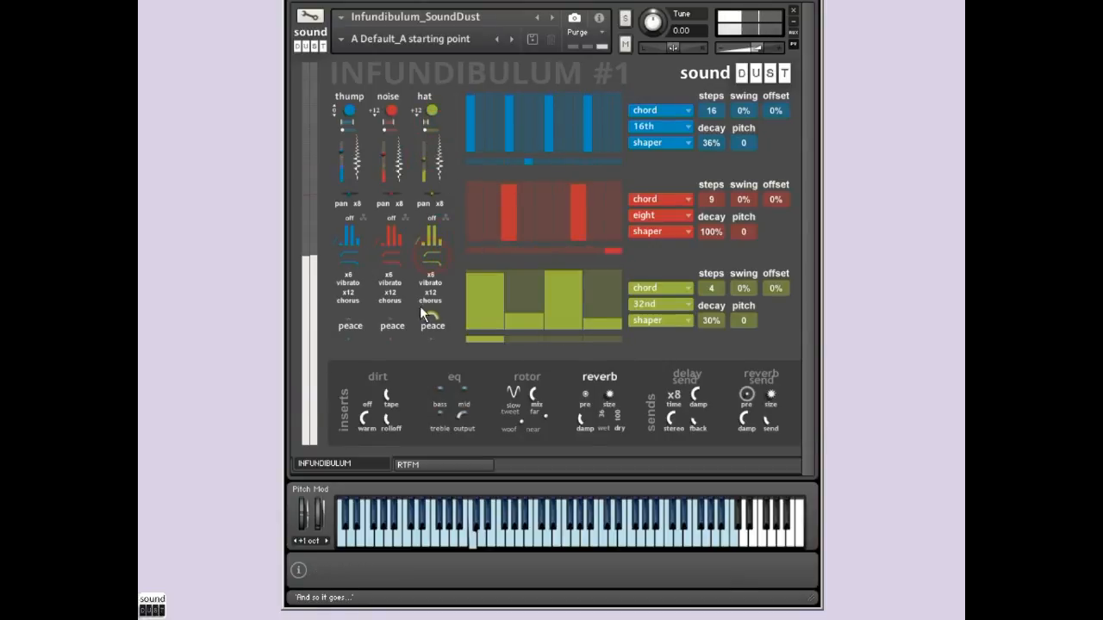
drag(426, 317, 416, 386)
drag(390, 316, 411, 226)
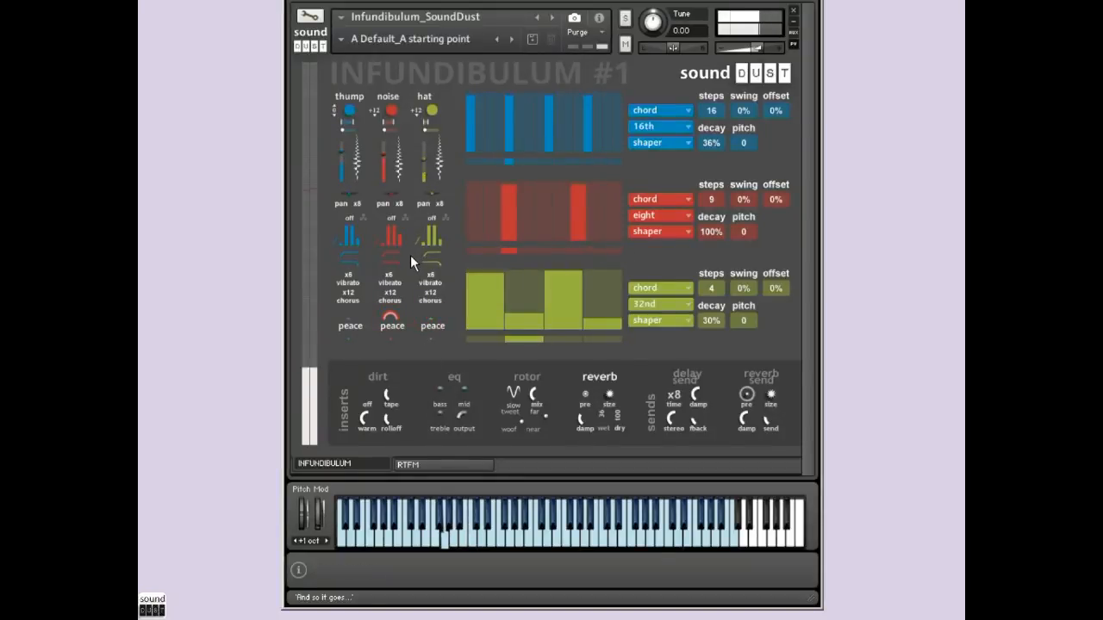
Replace the drum sounds with Rhodes in the blue oscillator, carpet in the red and krof in the green.
click(350, 96)
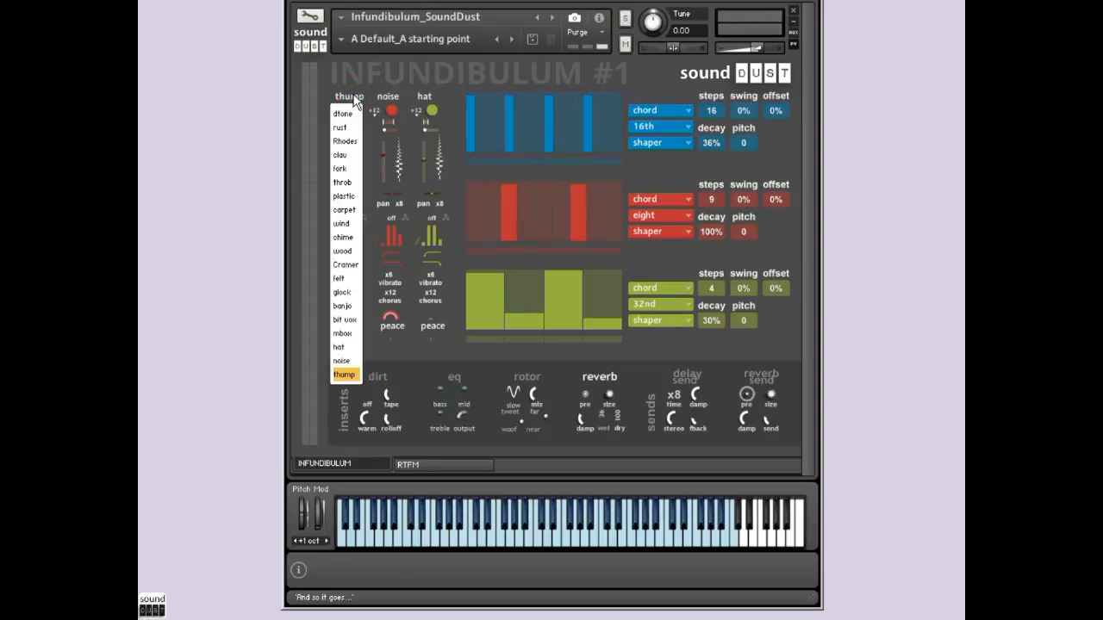
click(345, 142)
click(388, 96)
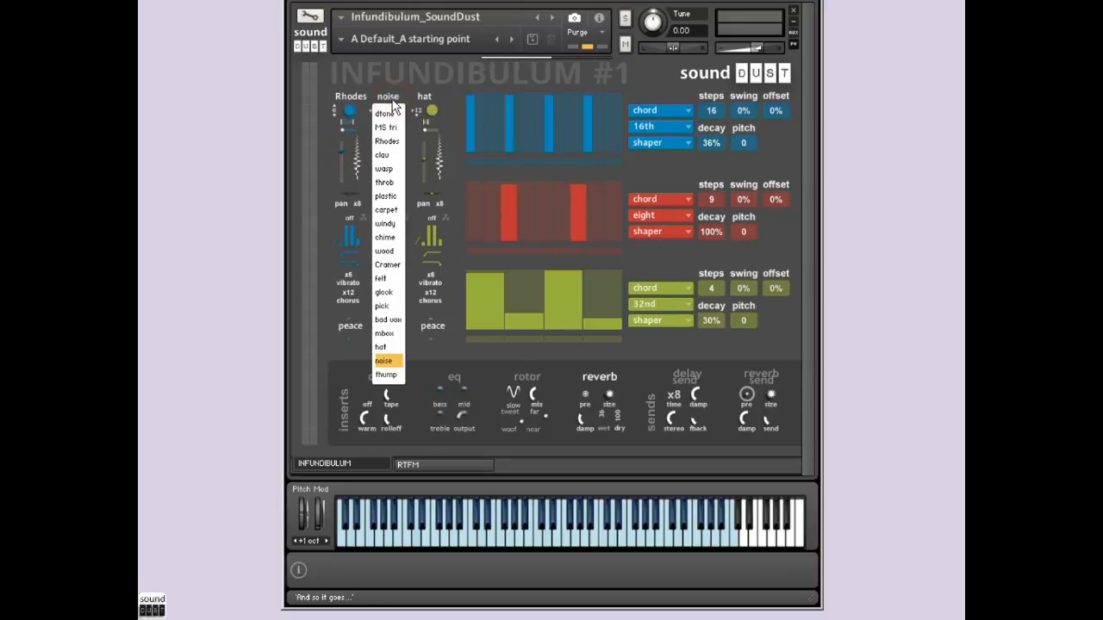
click(395, 211)
click(421, 97)
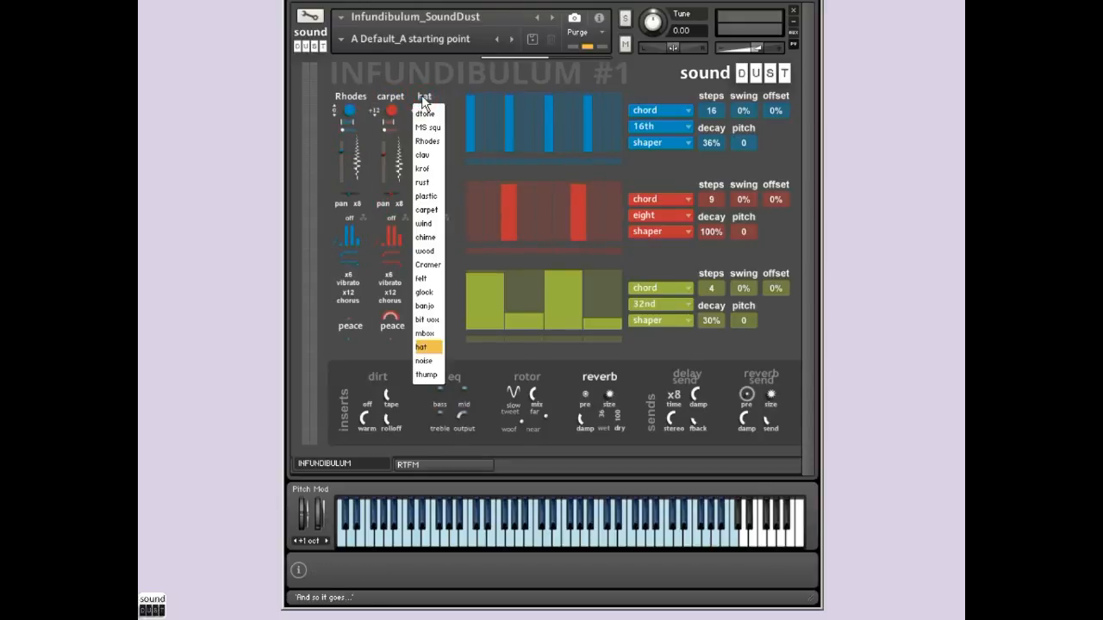
click(426, 169)
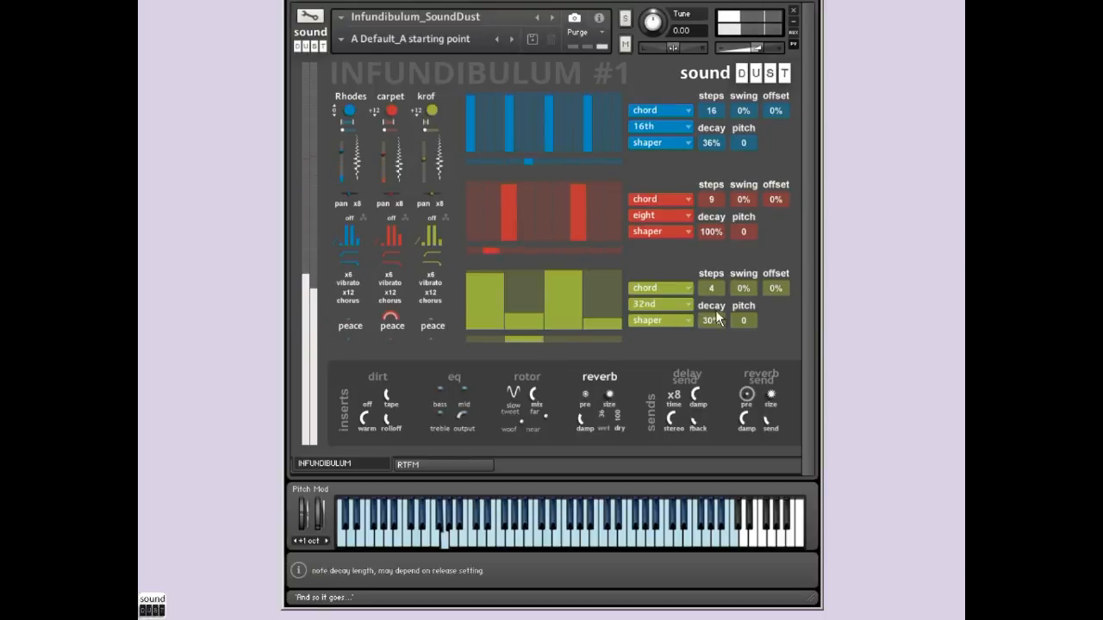
Set the green sequencer to gate mode with a 16th step length.
click(651, 290)
click(647, 311)
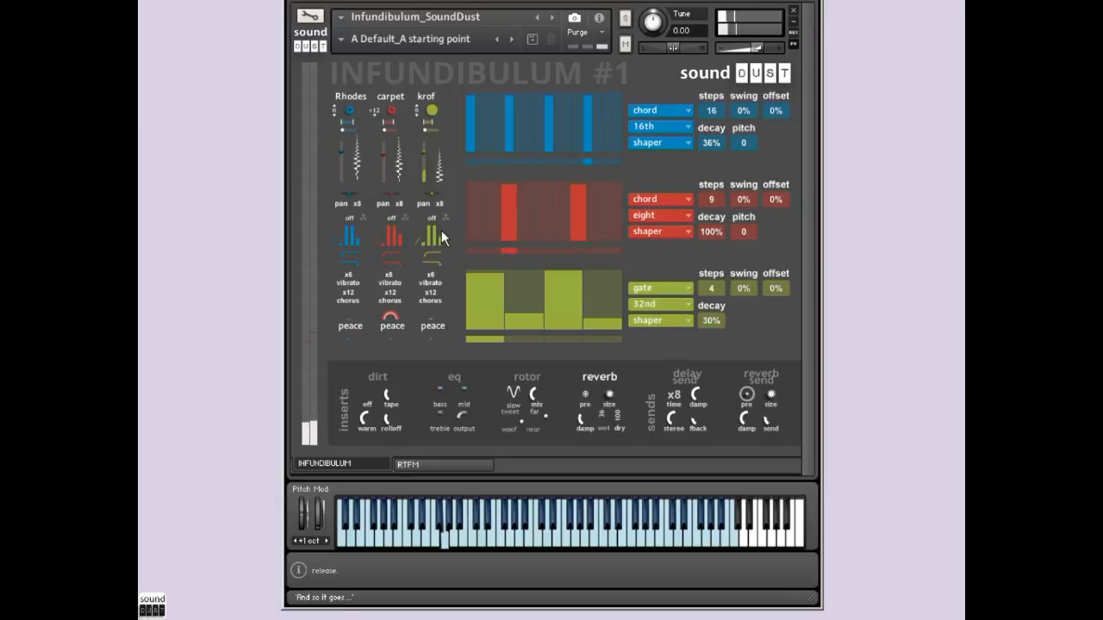
click(675, 308)
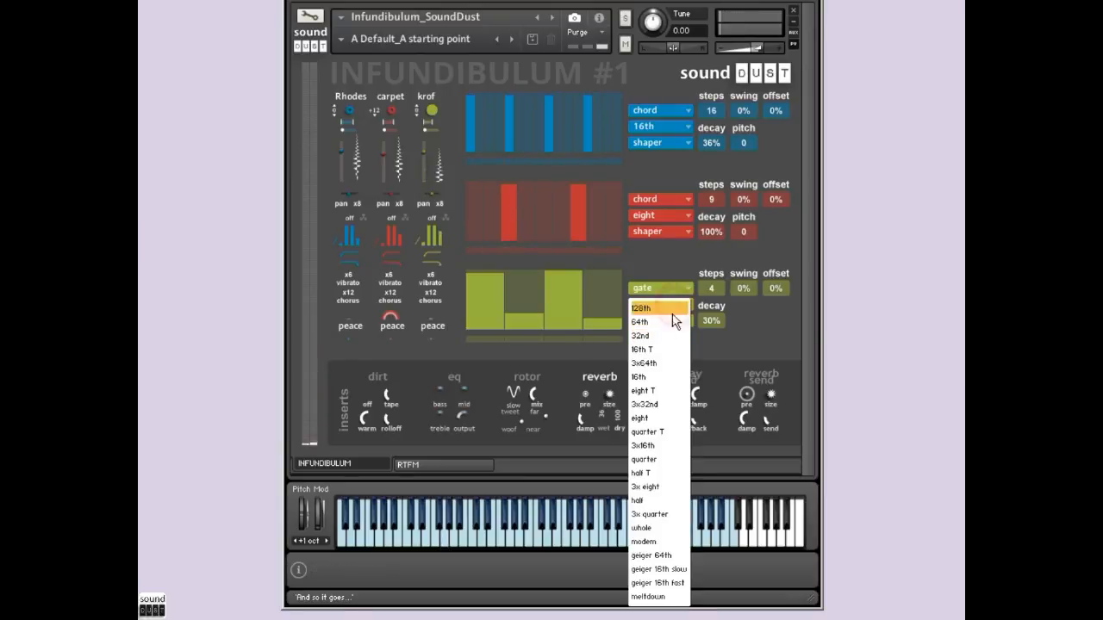
click(655, 375)
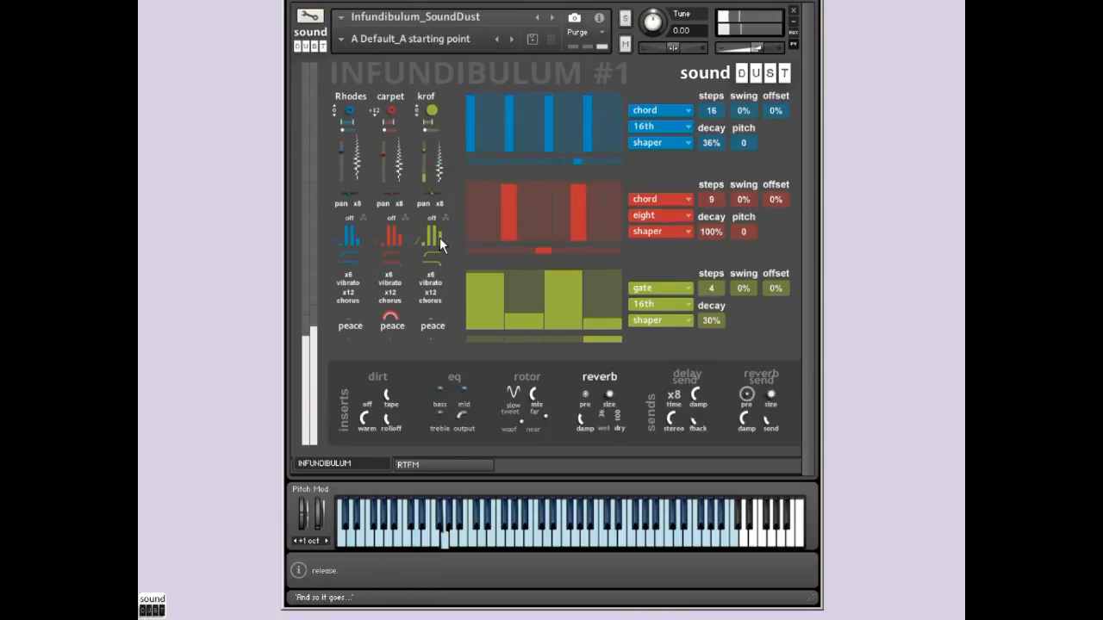
Switch on the Rhodes oscillator and set its sequencer to up & down mode with a dipping, rising step pattern.
click(351, 111)
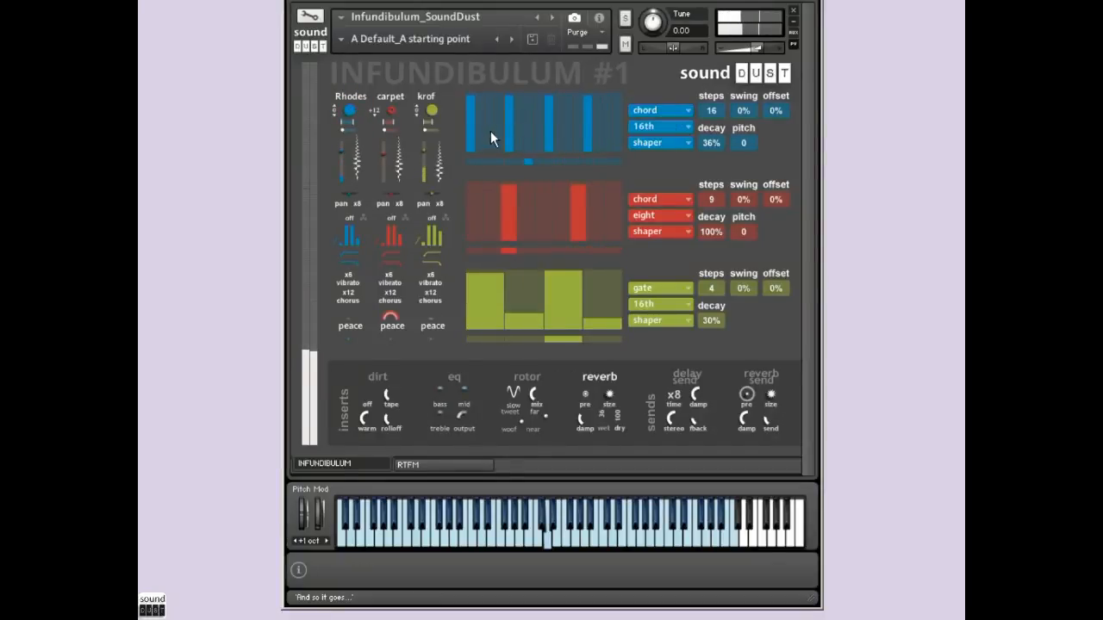
click(660, 111)
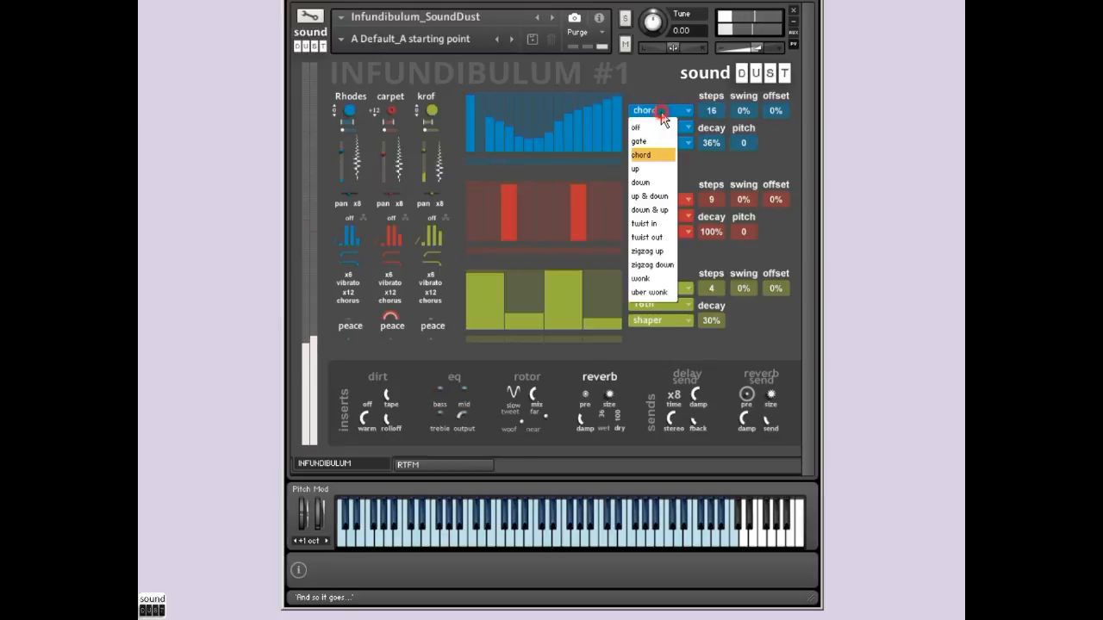
click(659, 198)
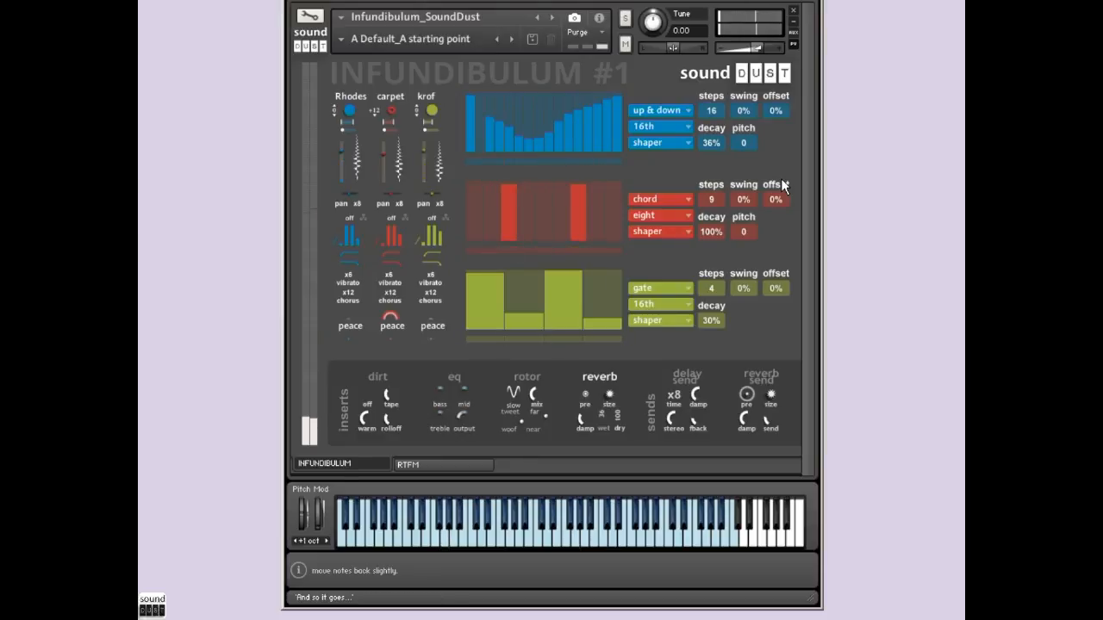
Load the chime sound into the red oscillator and set the red sequencer to gate mode.
click(397, 100)
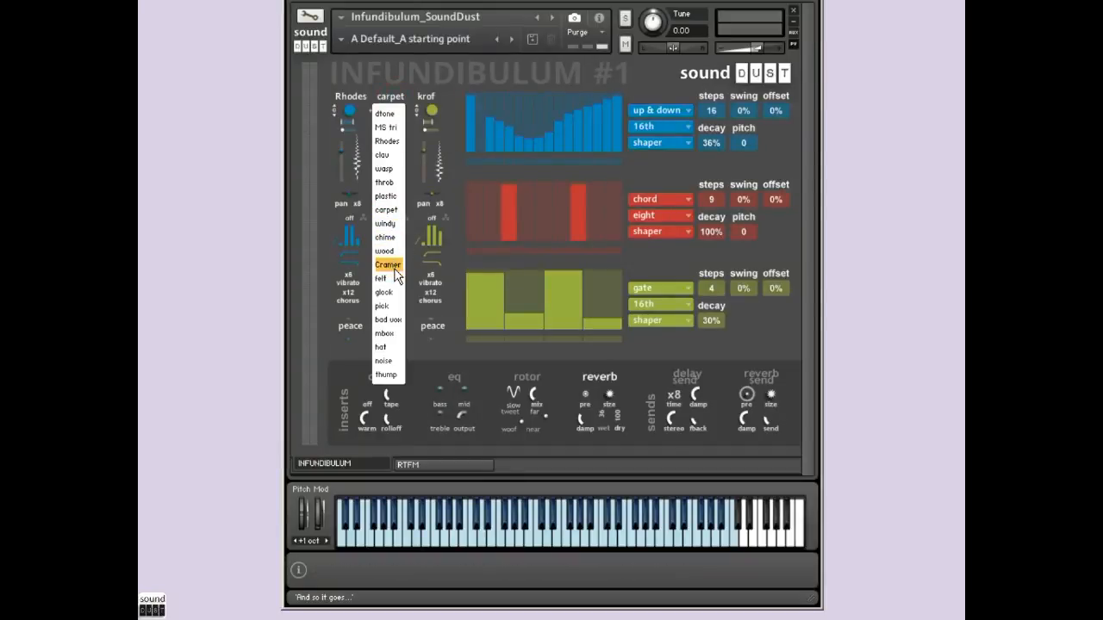
click(386, 237)
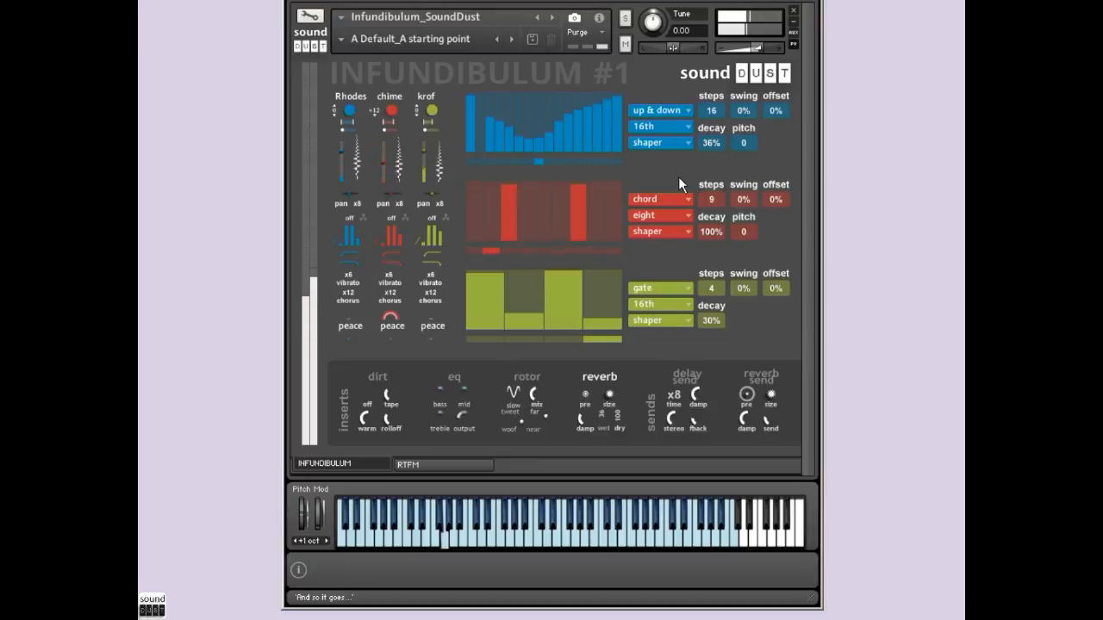
click(668, 199)
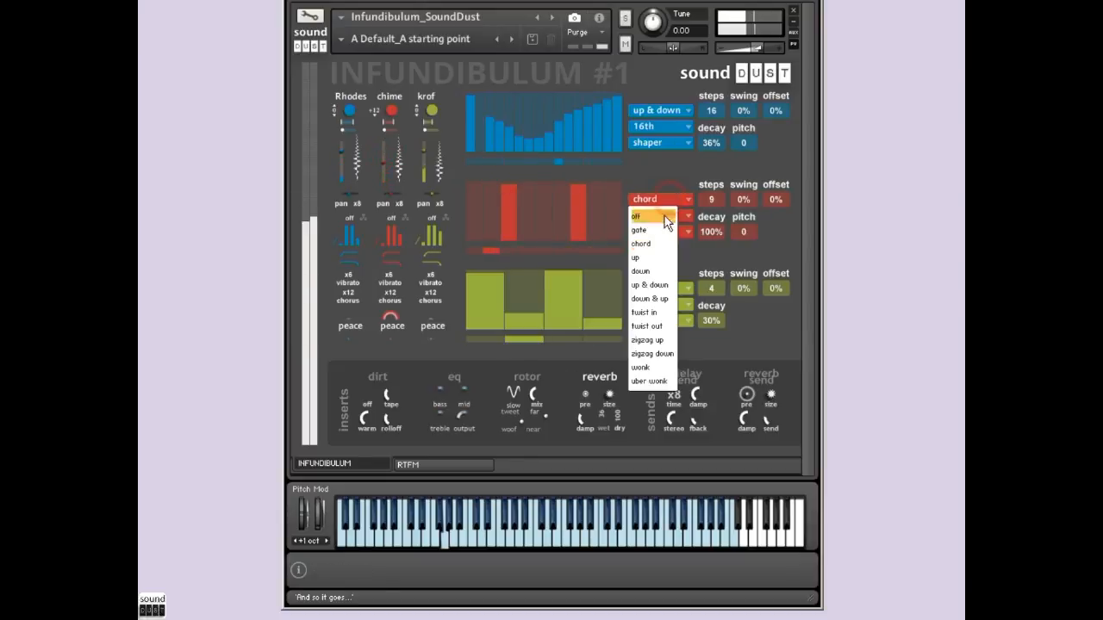
click(661, 232)
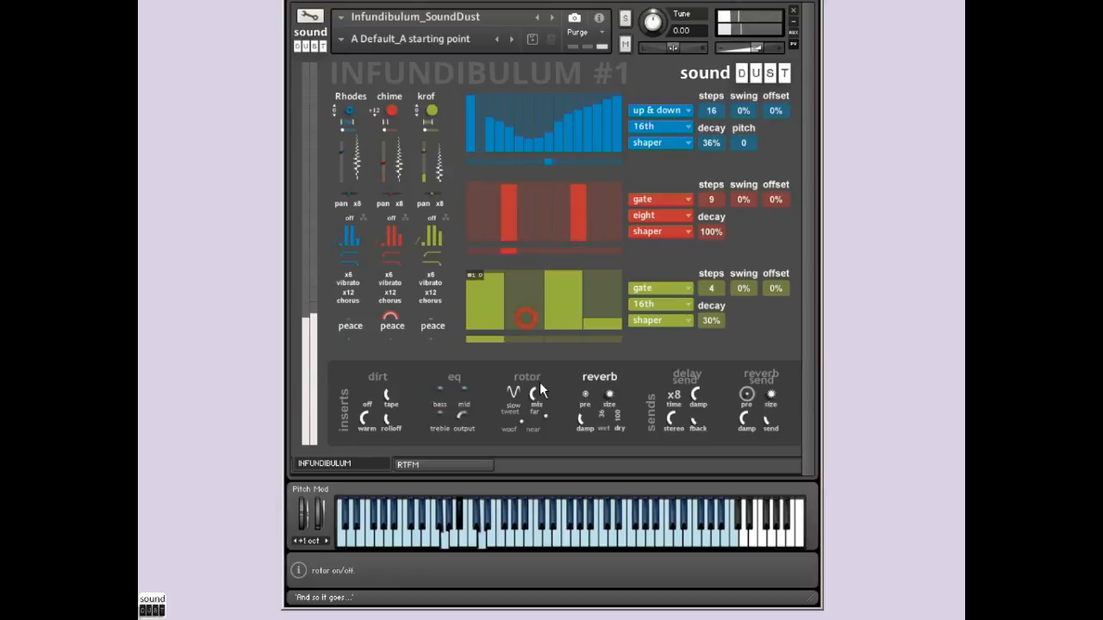
Set the green sequencer's decay to 110%, and try its offset at 100% before returning it to 0%.
drag(713, 324, 786, 198)
drag(775, 291, 978, 13)
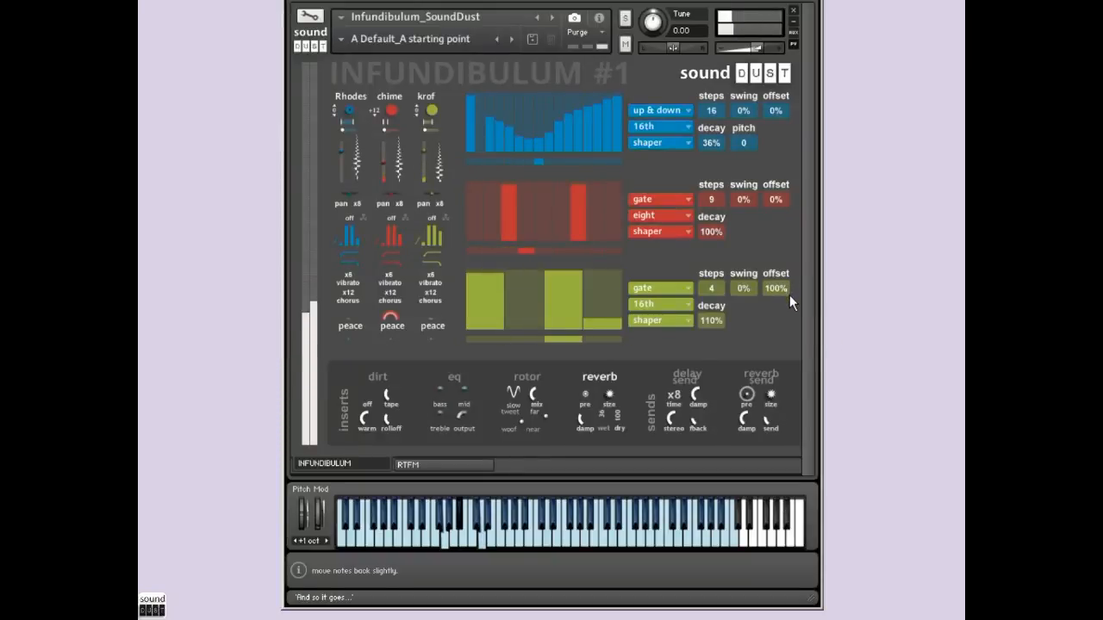
drag(775, 291, 775, 616)
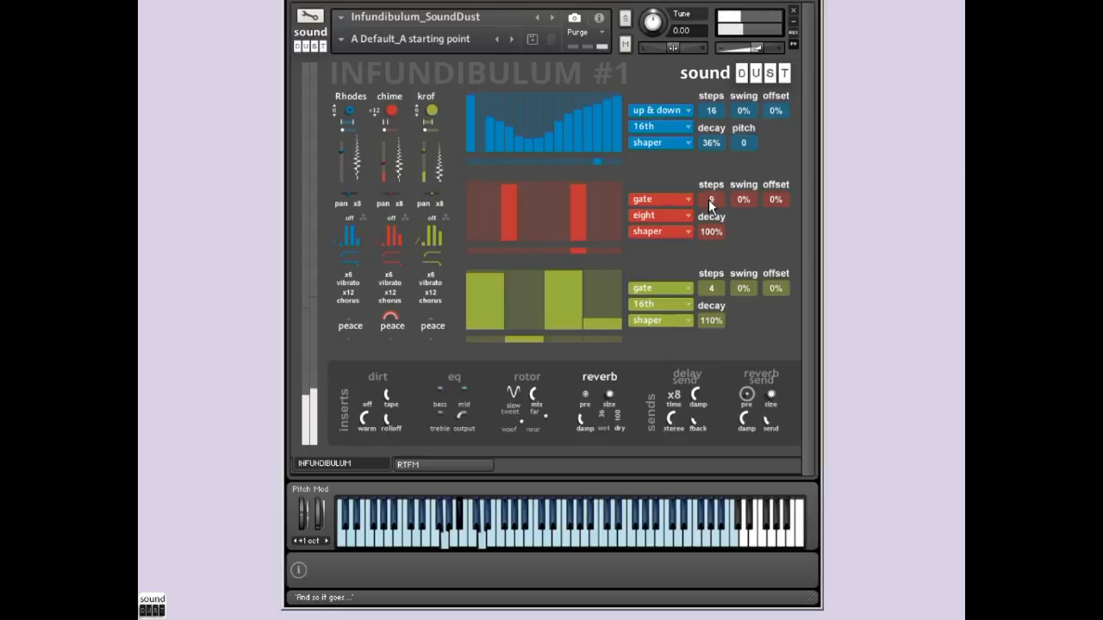
Extend the red sequencer to 12 steps with a half-height eleventh step, and set the blue sequencer to gate mode.
drag(708, 199, 725, 187)
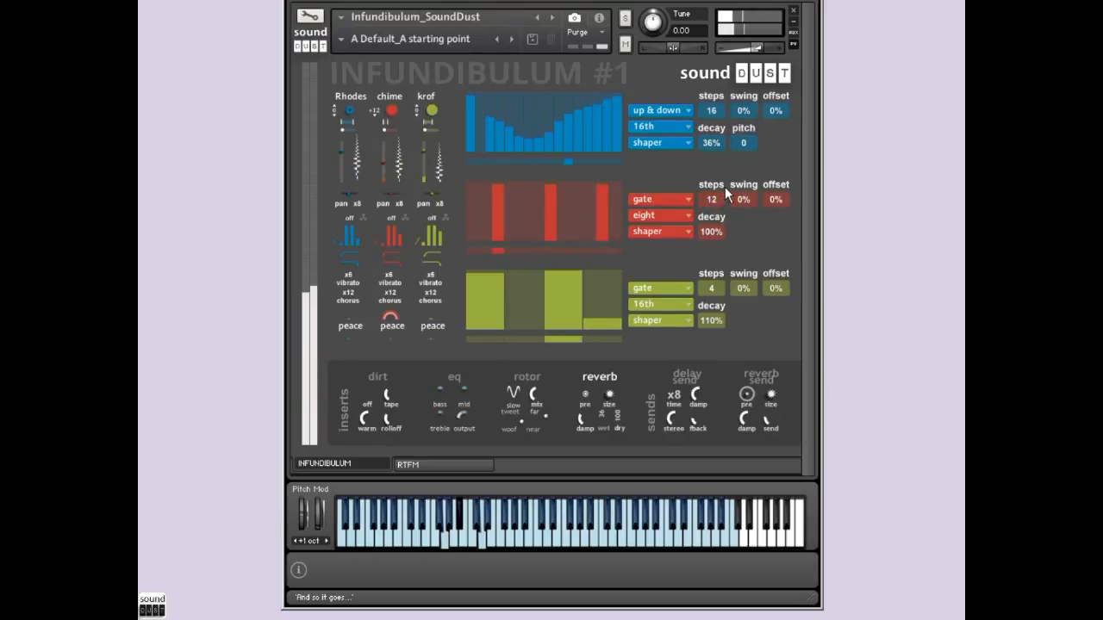
click(599, 213)
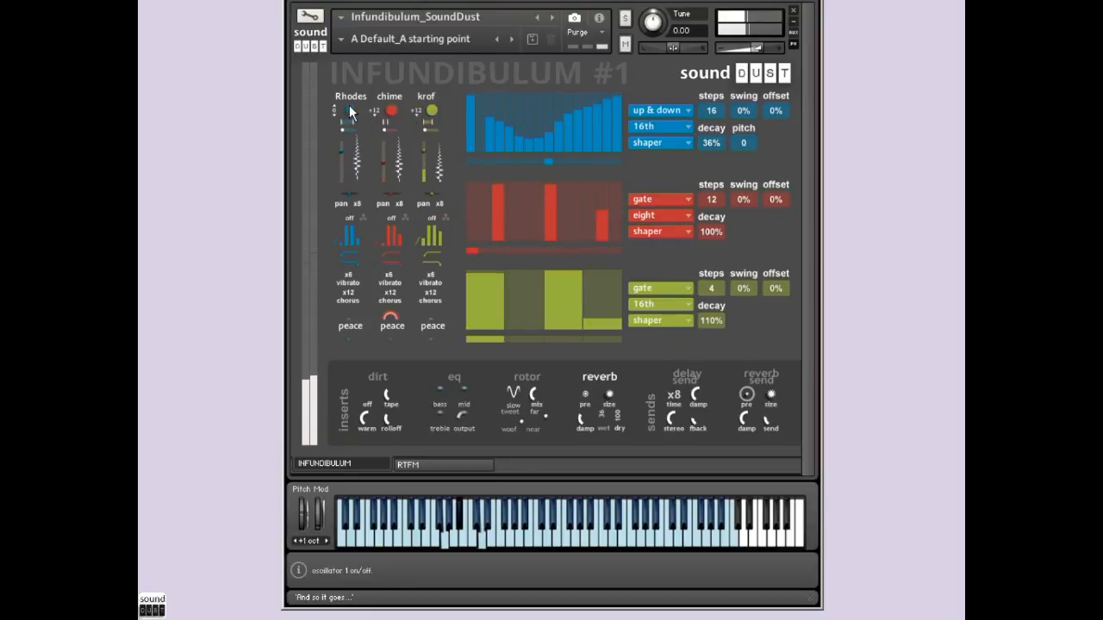
click(685, 112)
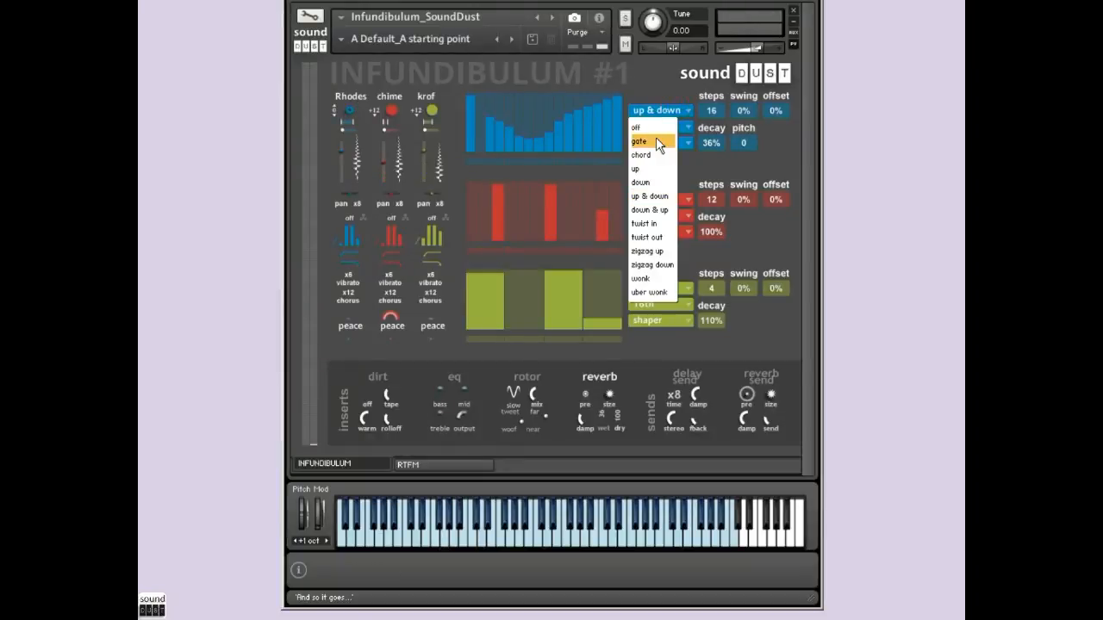
click(656, 137)
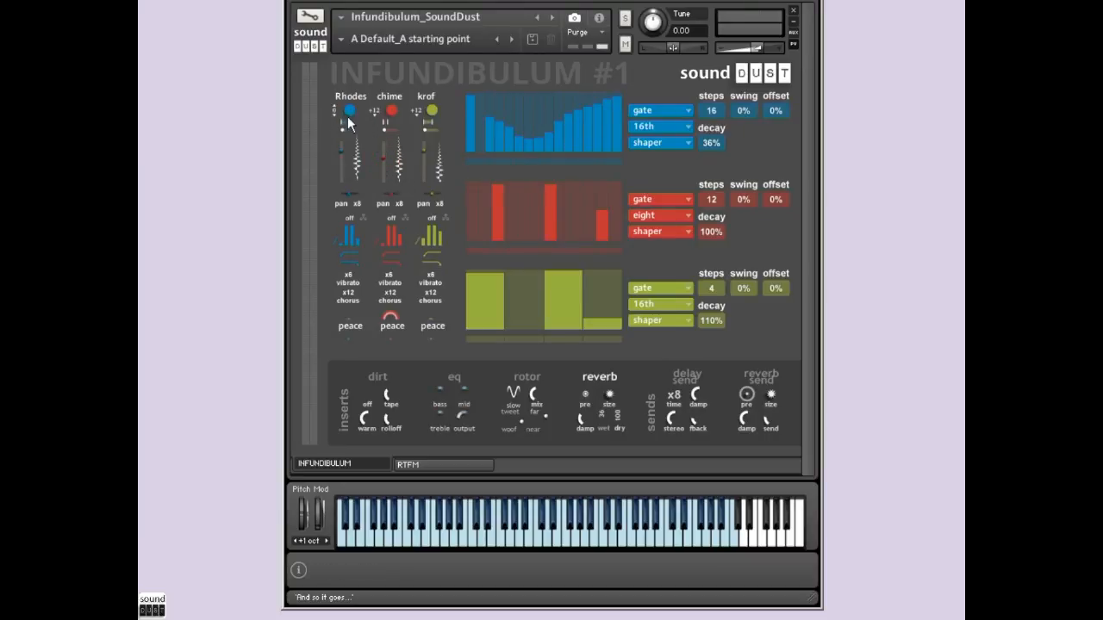
Try the rust, Rhodes and clav sounds in turn in the blue oscillator.
click(389, 96)
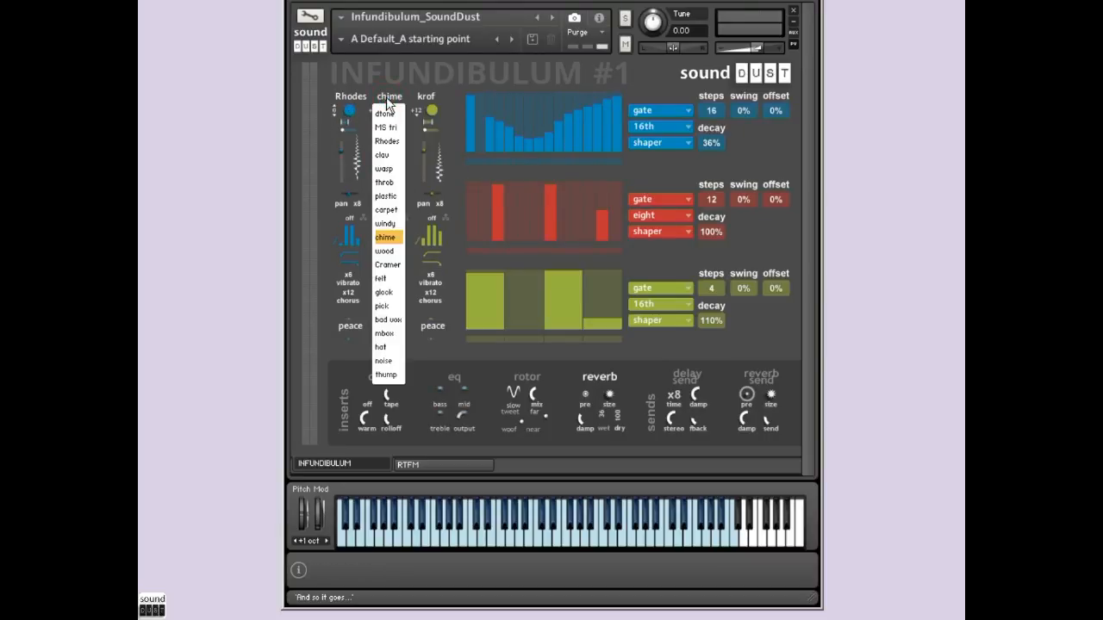
click(353, 96)
click(354, 97)
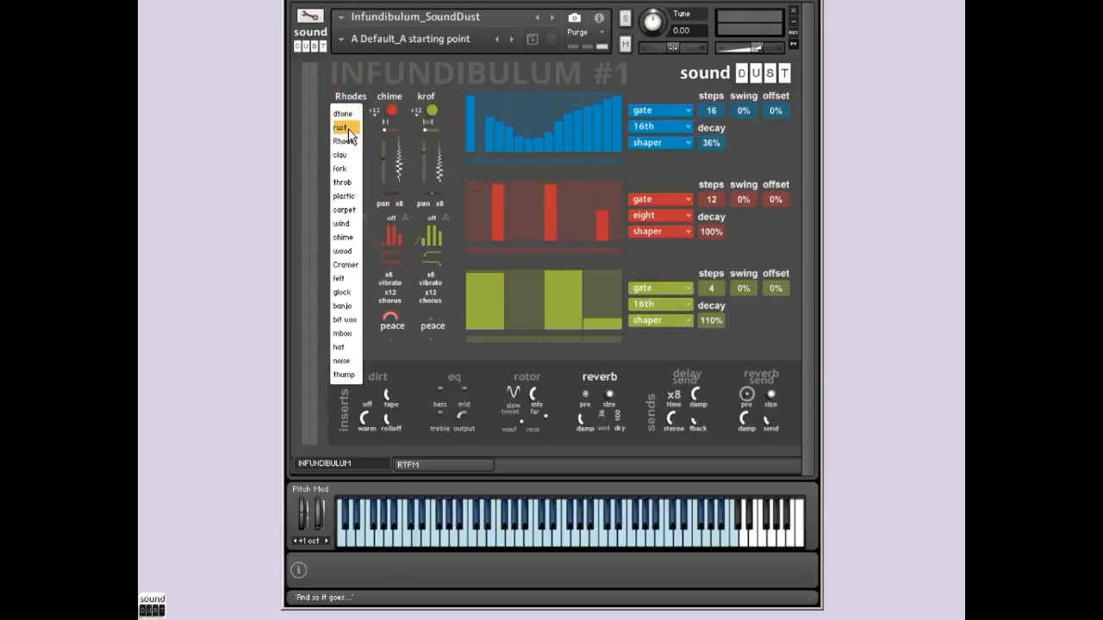
click(341, 128)
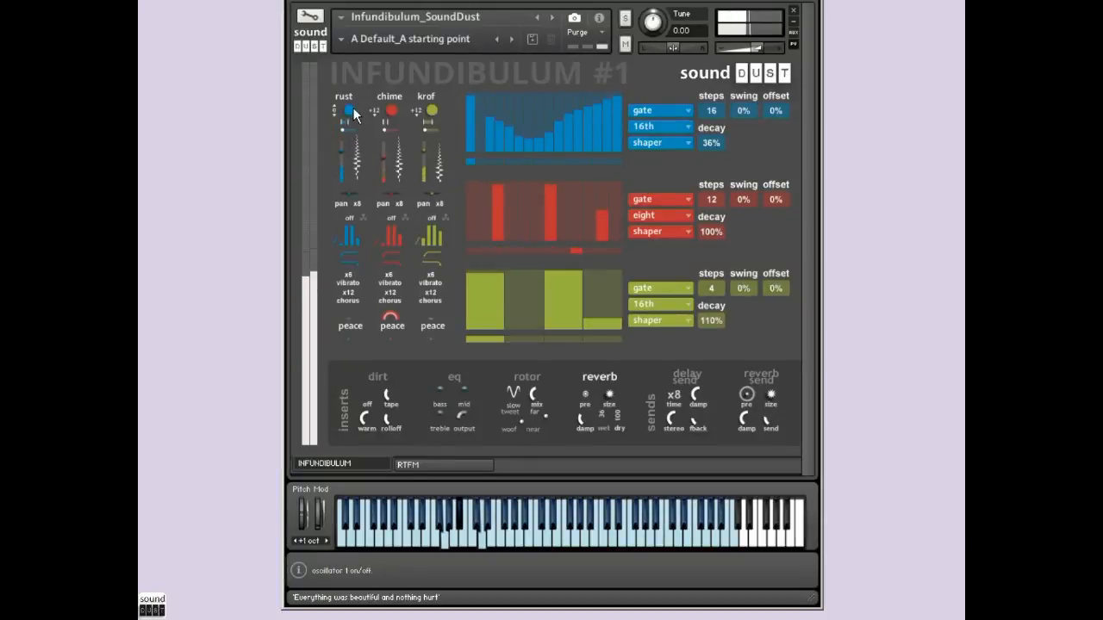
click(344, 97)
click(347, 138)
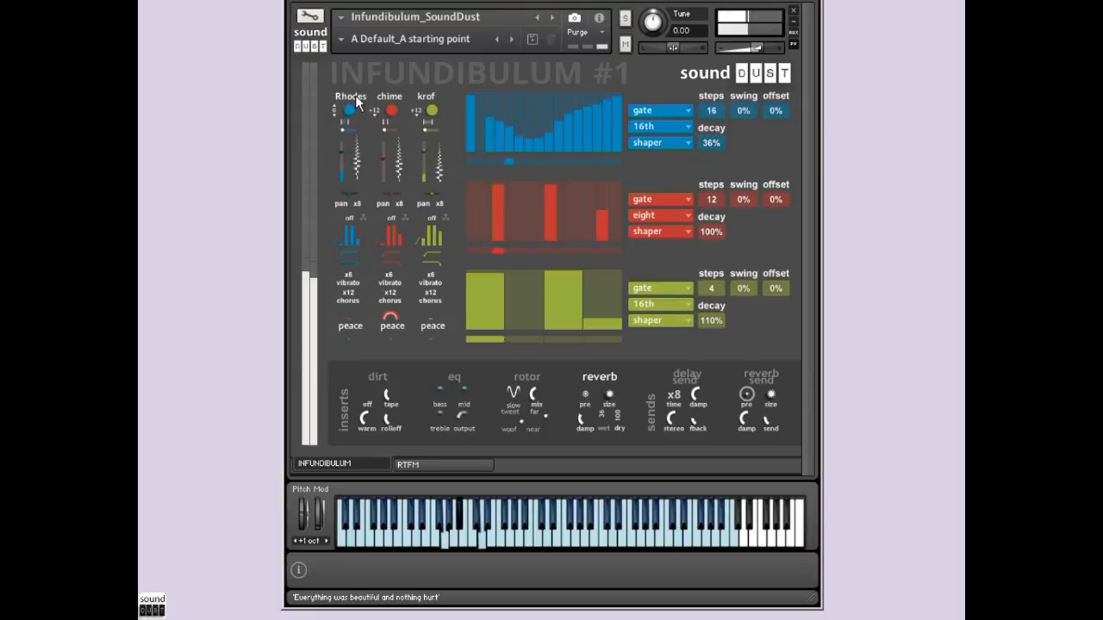
click(353, 97)
click(353, 156)
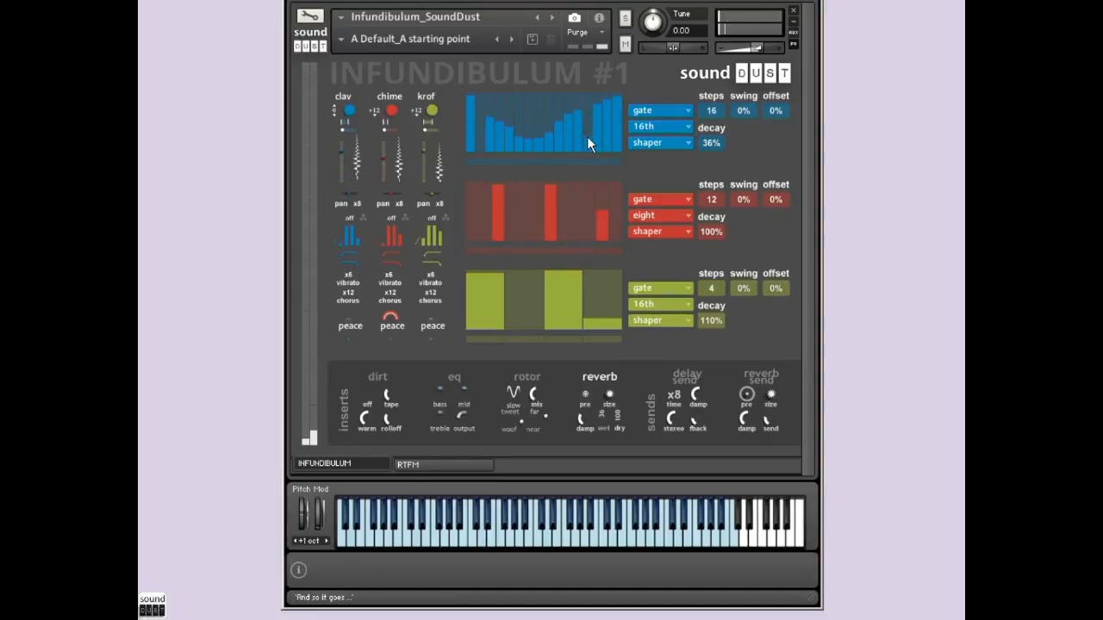
Set the blue sequencer to up & down mode with a decay of 118%.
click(656, 110)
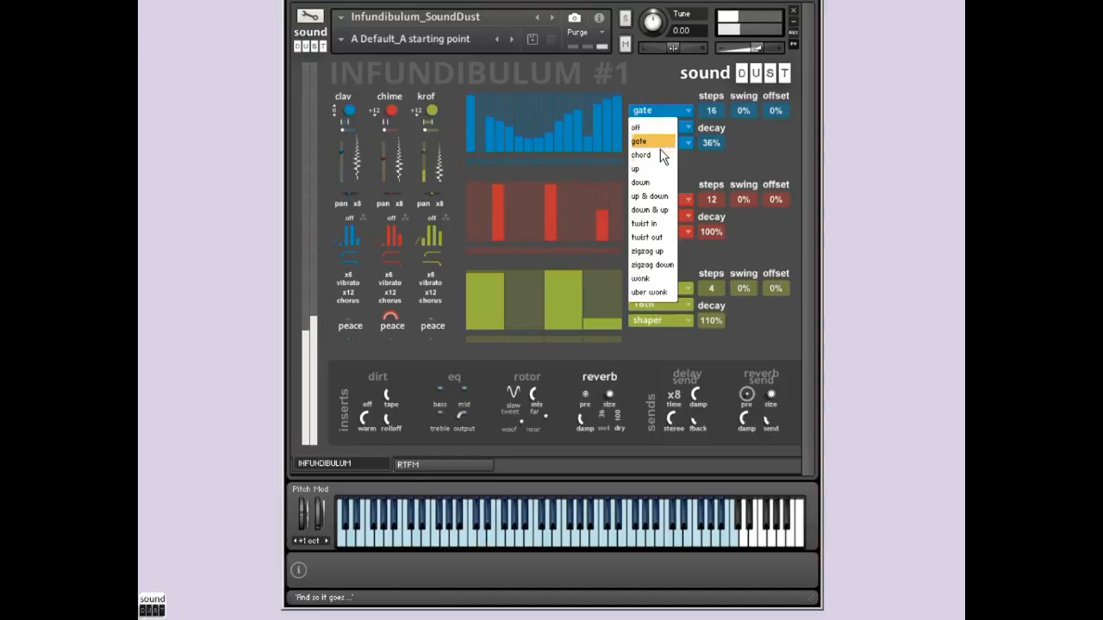
click(661, 195)
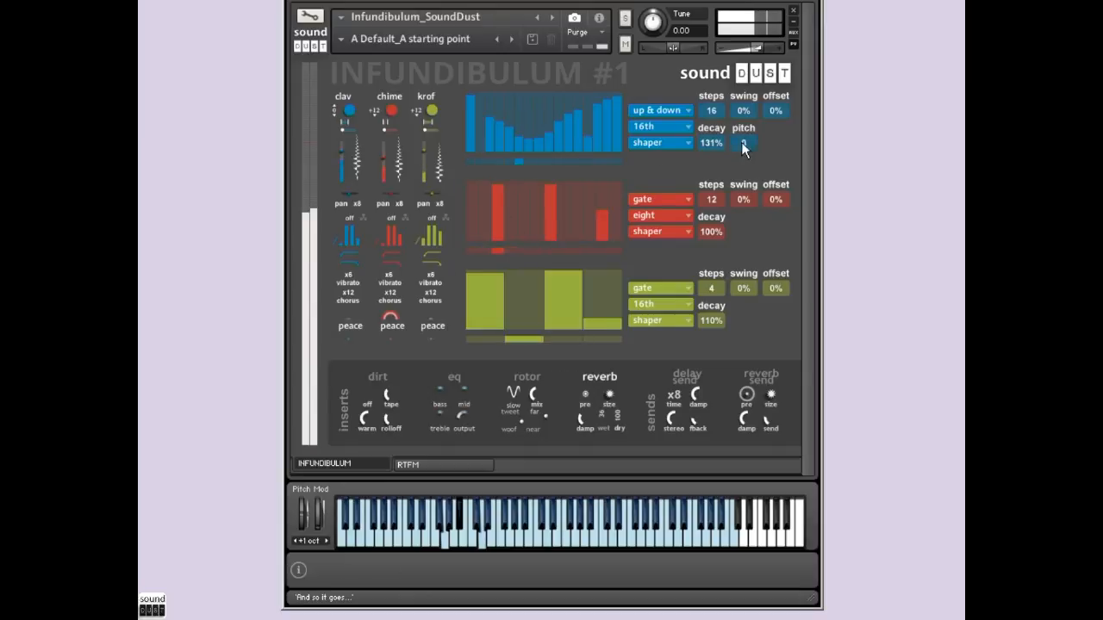
drag(717, 143, 717, 154)
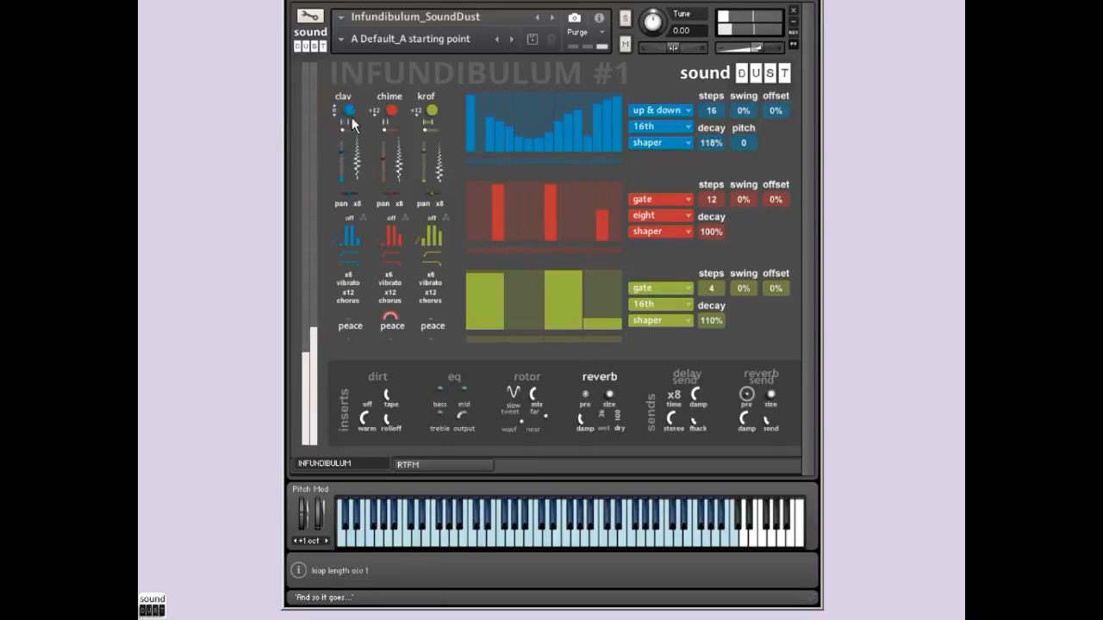
Try the fork sound in the blue oscillator, and replace it with throb.
click(343, 97)
click(341, 169)
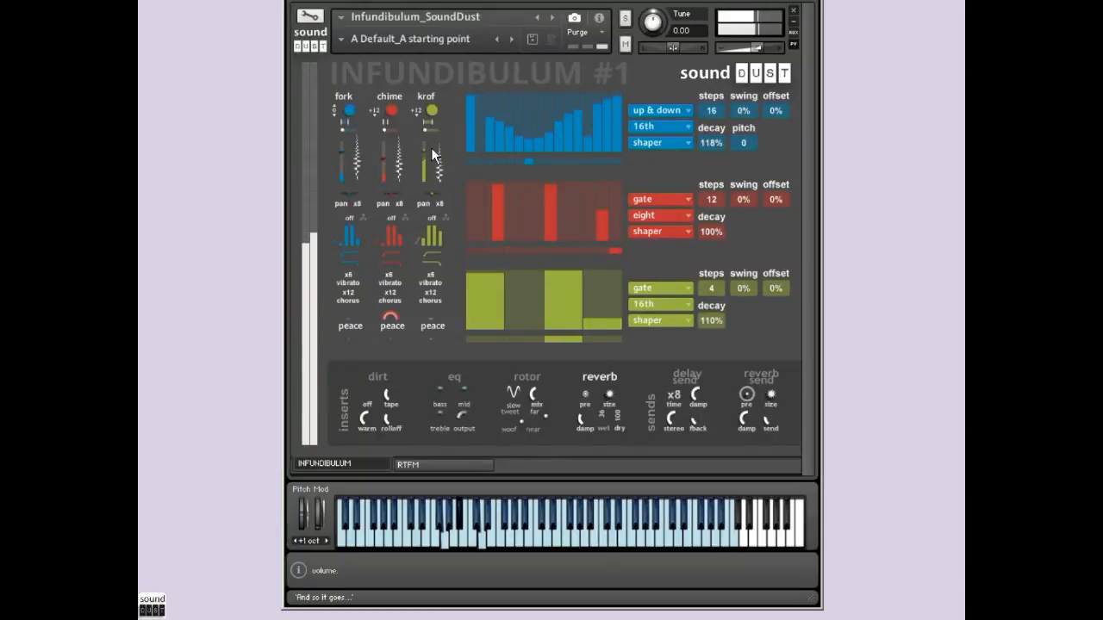
click(342, 99)
click(346, 183)
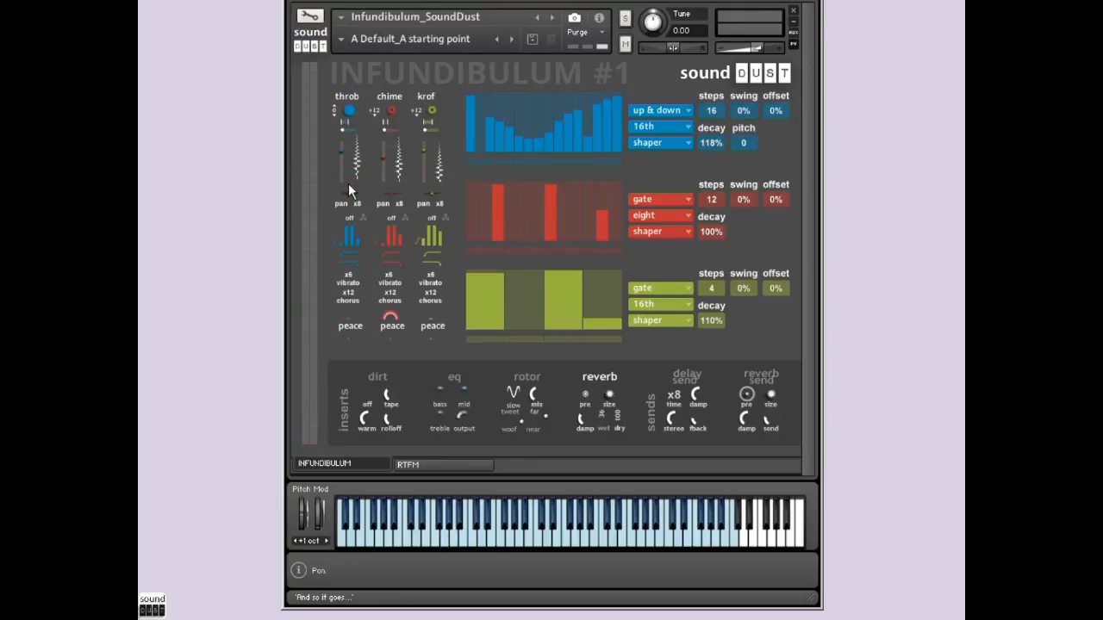
Try the plastic, carpet and wind sounds in turn in the blue oscillator.
click(344, 98)
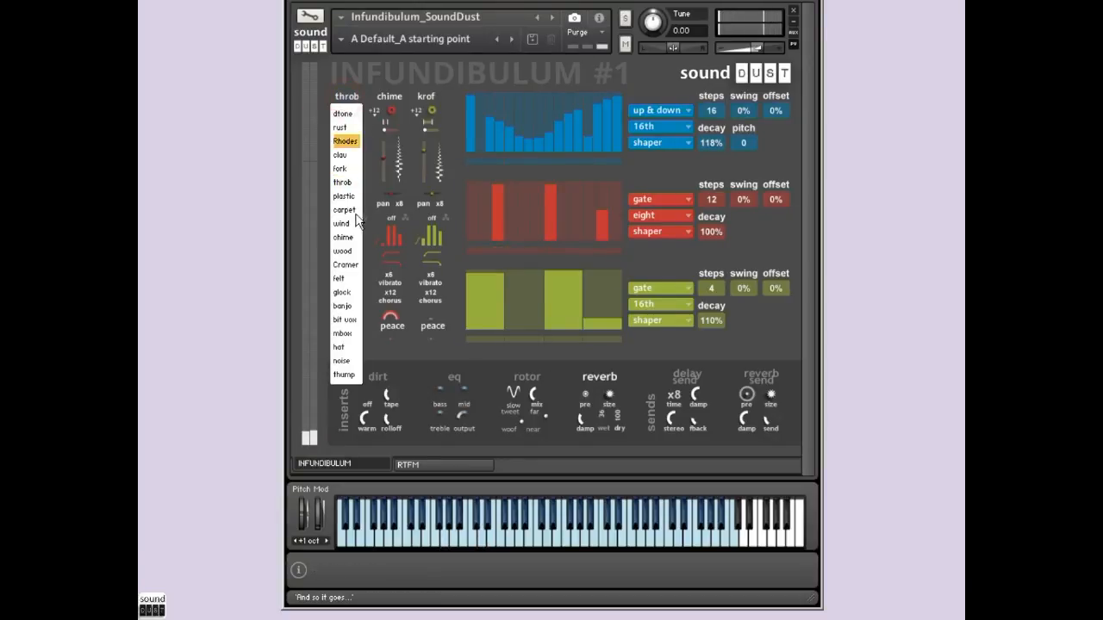
click(344, 196)
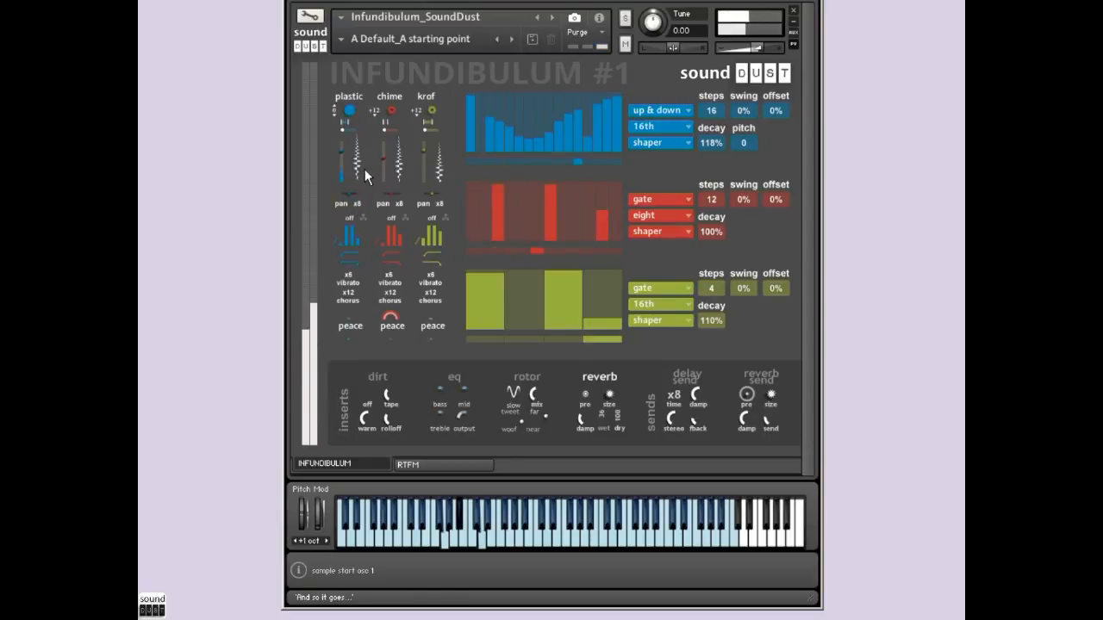
click(342, 97)
click(349, 220)
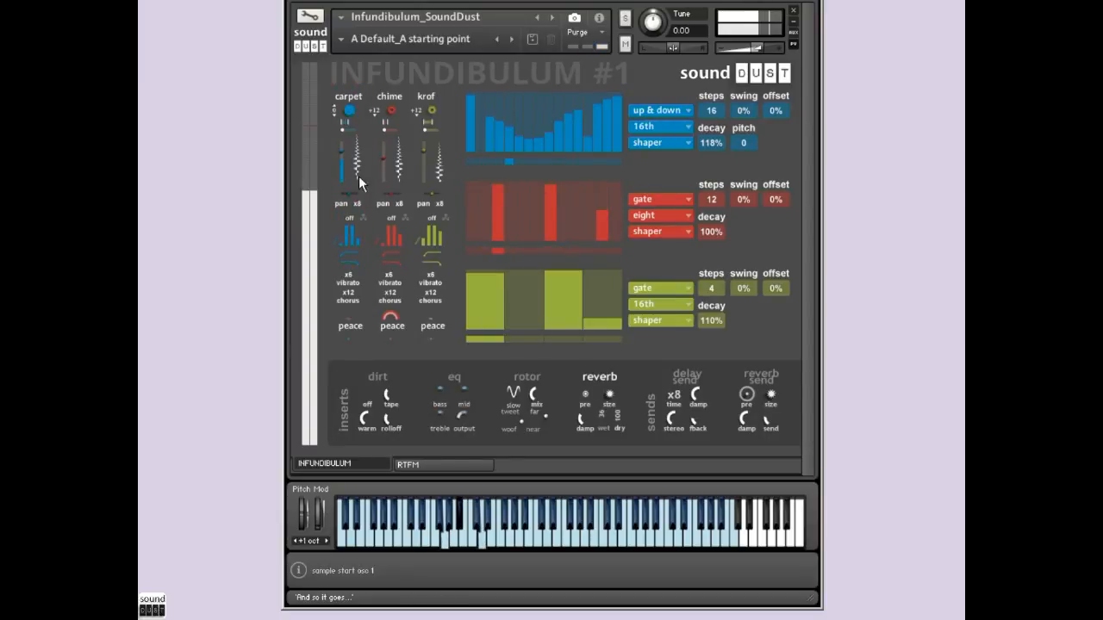
click(351, 98)
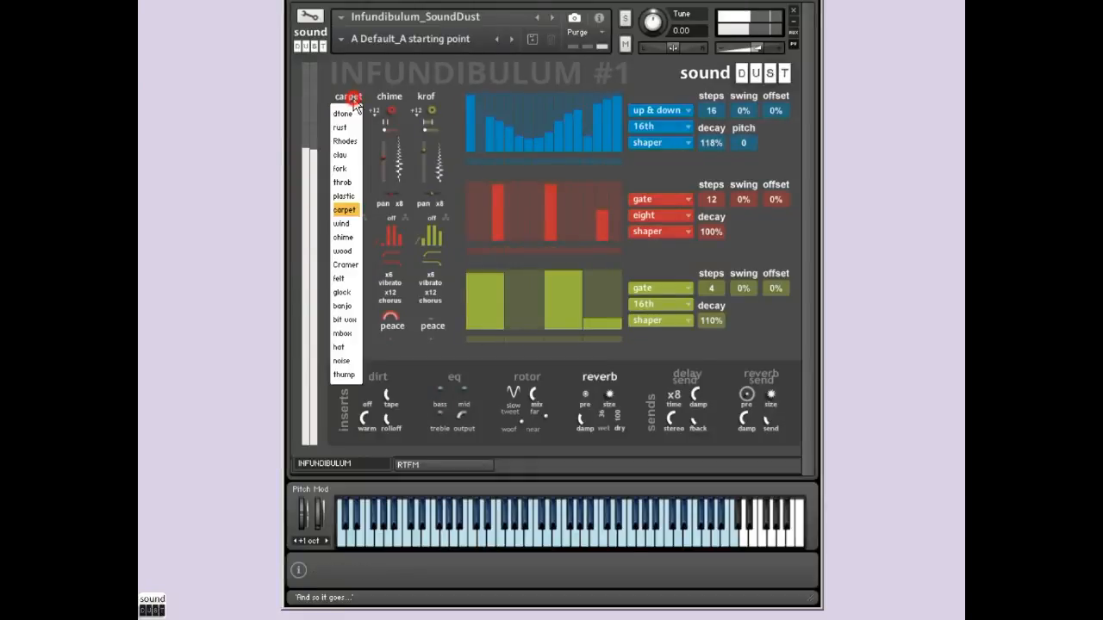
click(344, 224)
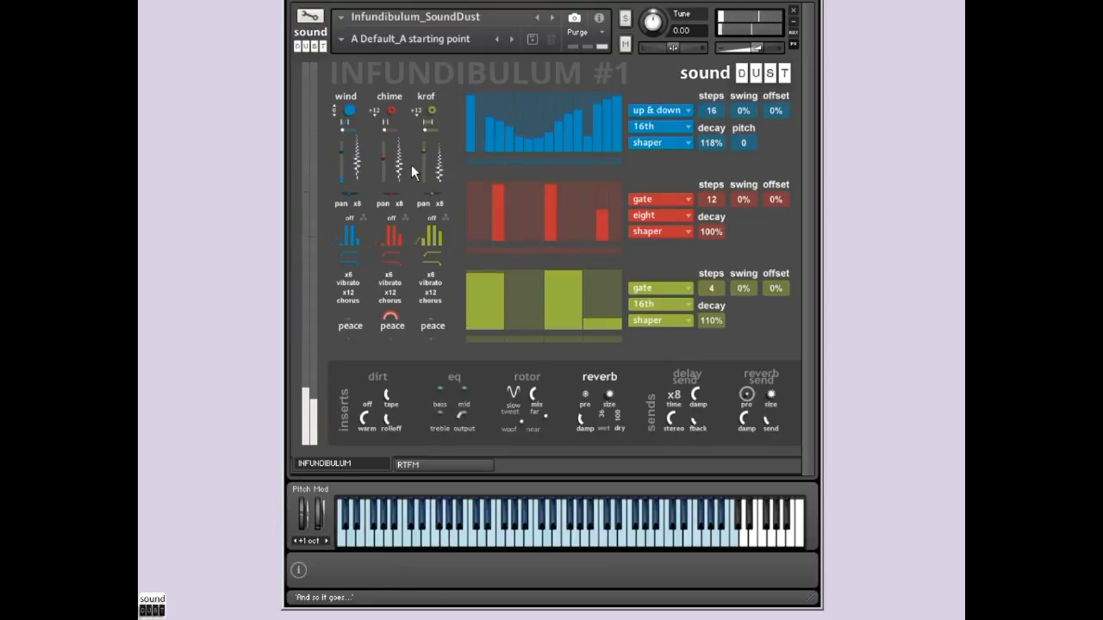
Try the chime, wood and Cramer sounds in turn in the blue oscillator.
click(350, 95)
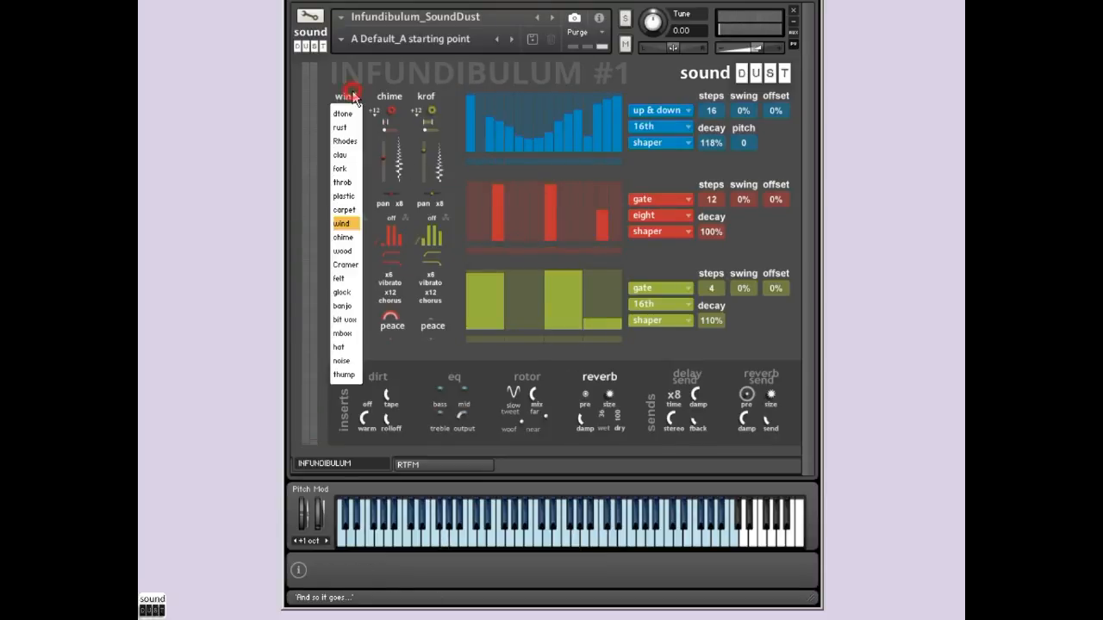
click(346, 238)
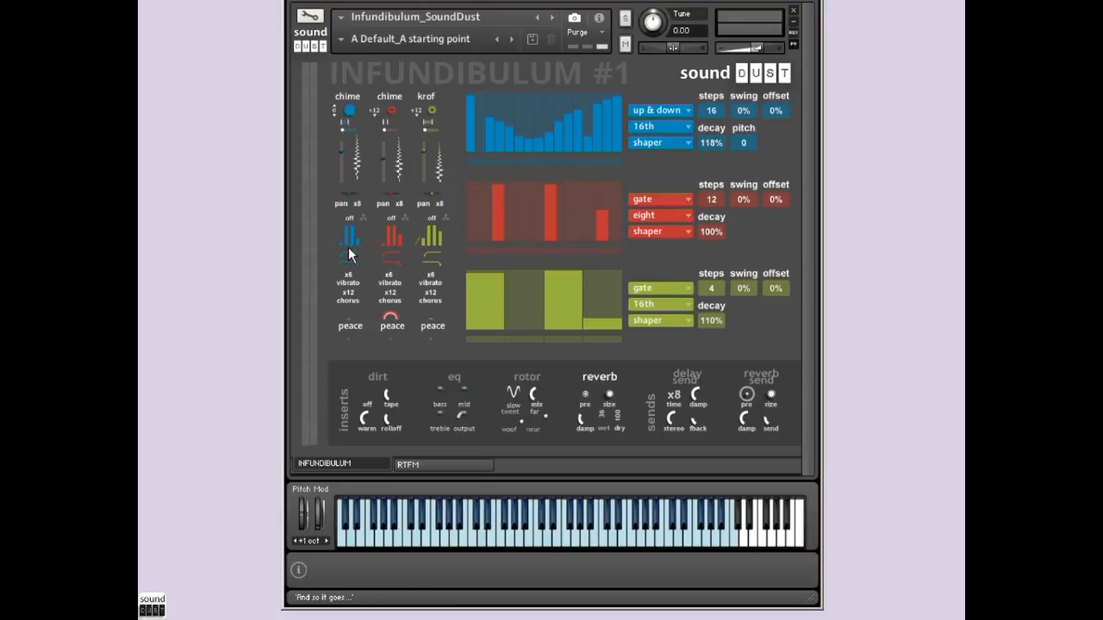
click(348, 96)
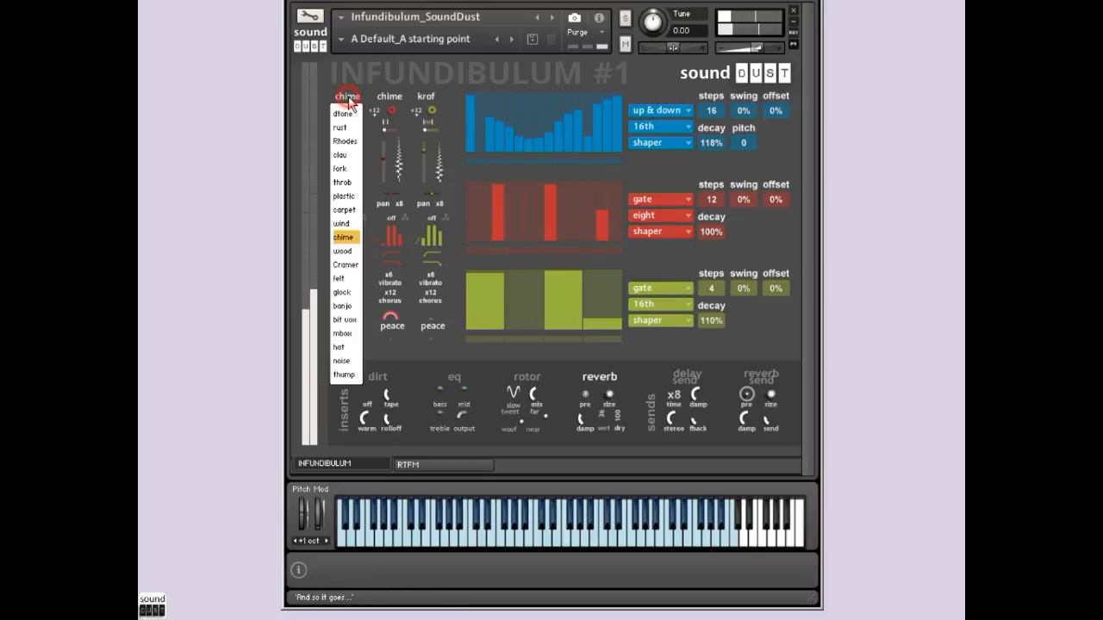
click(353, 248)
click(348, 97)
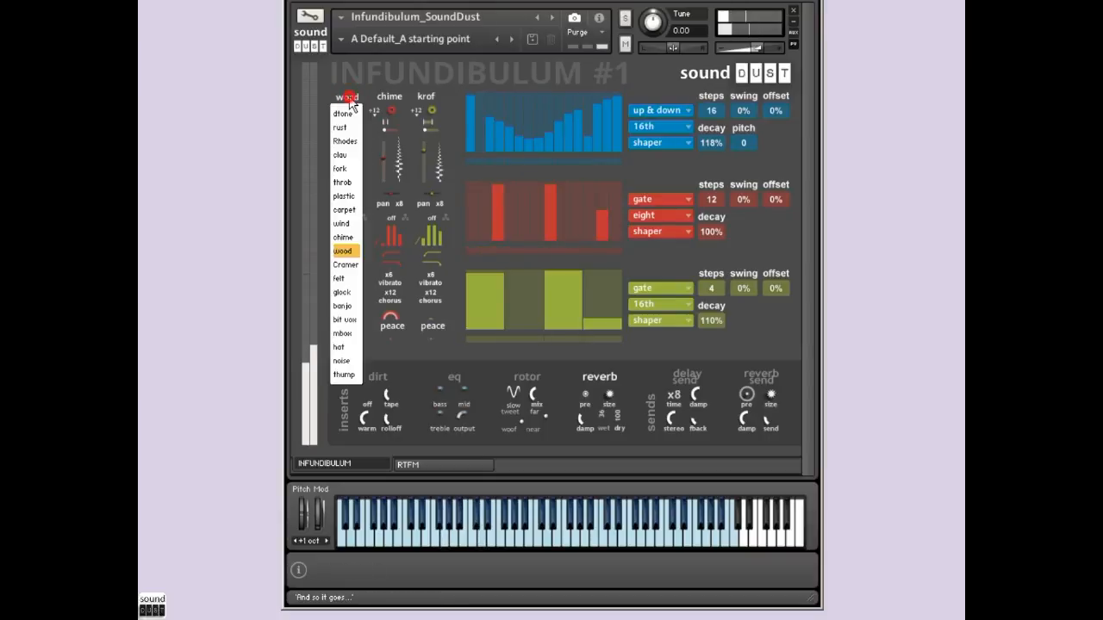
click(355, 220)
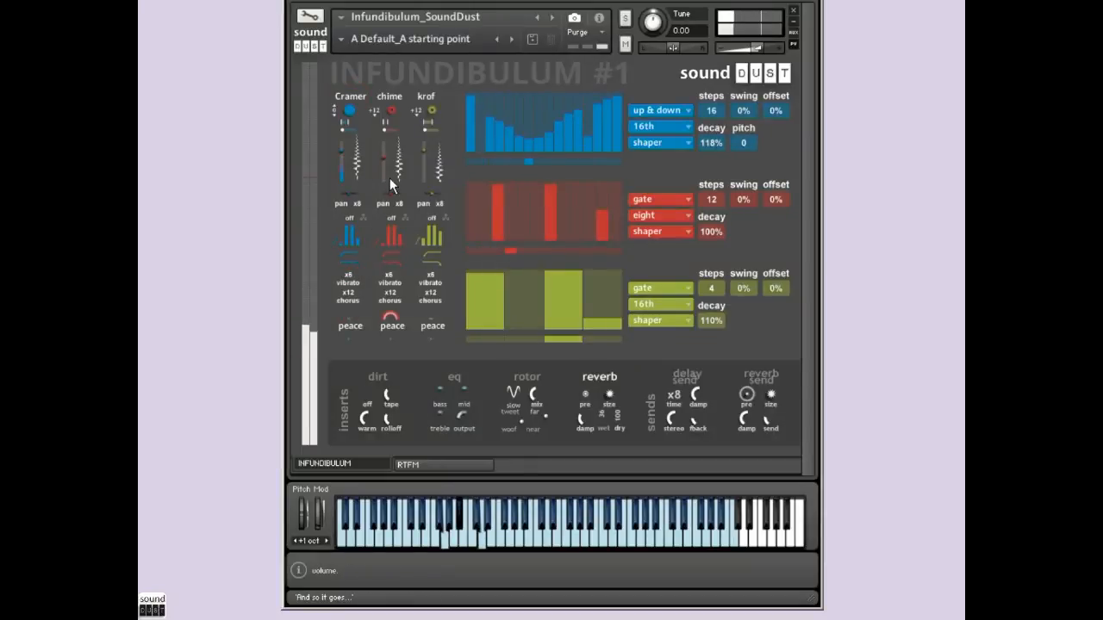
Load the felt sound in the blue oscillator and set its pan rate to x12.
click(349, 97)
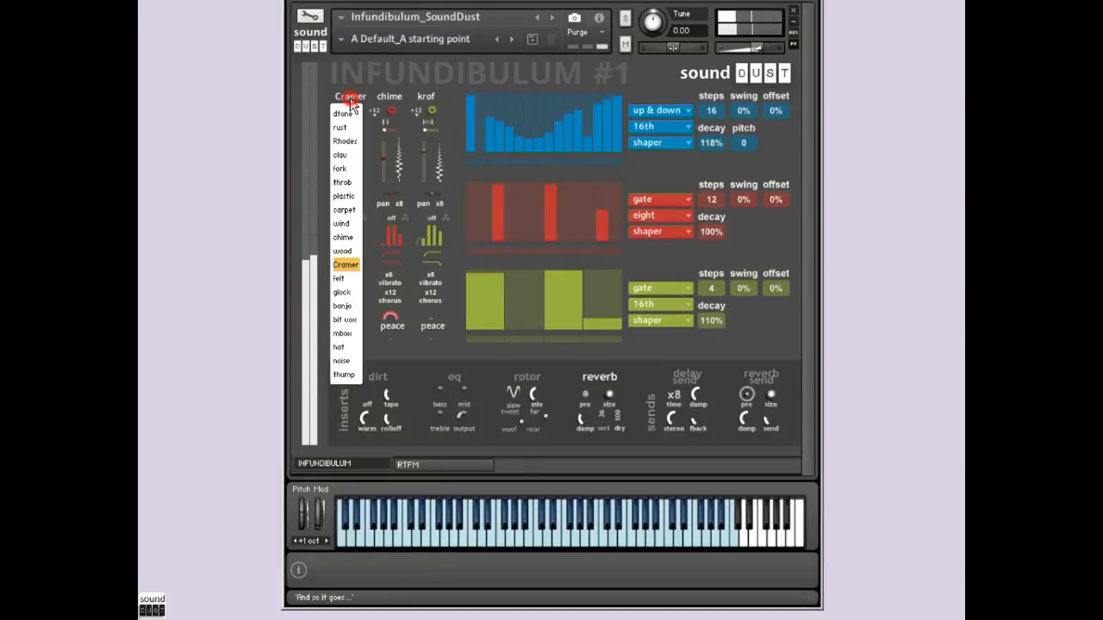
click(342, 278)
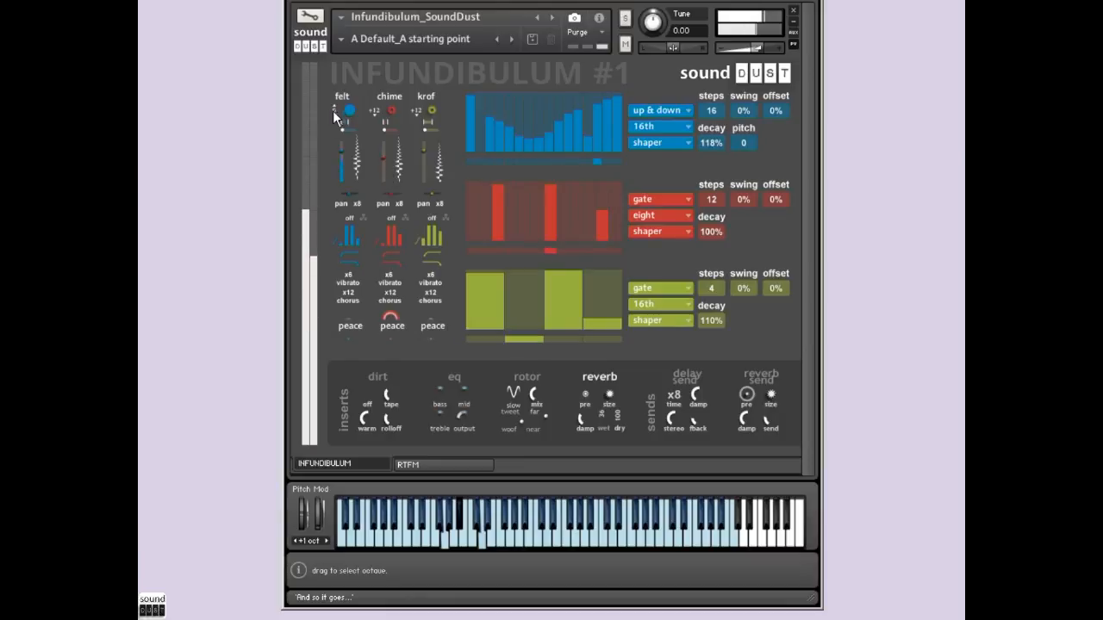
click(373, 205)
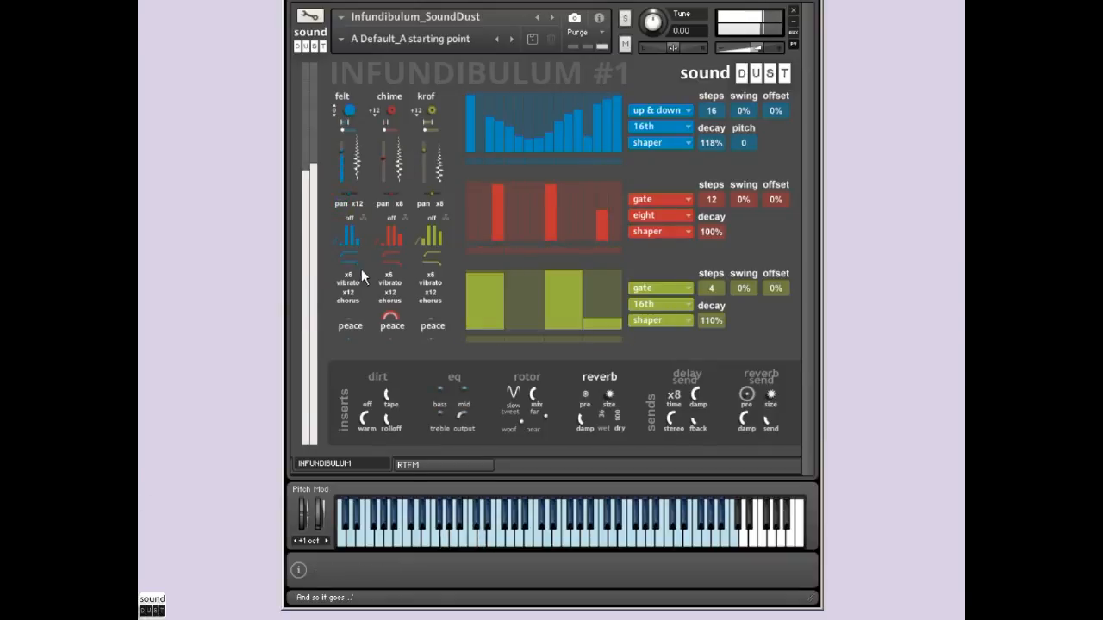
Try the glock, banjo and bit vox sounds in turn in the blue oscillator, and replace them with mbox.
click(338, 96)
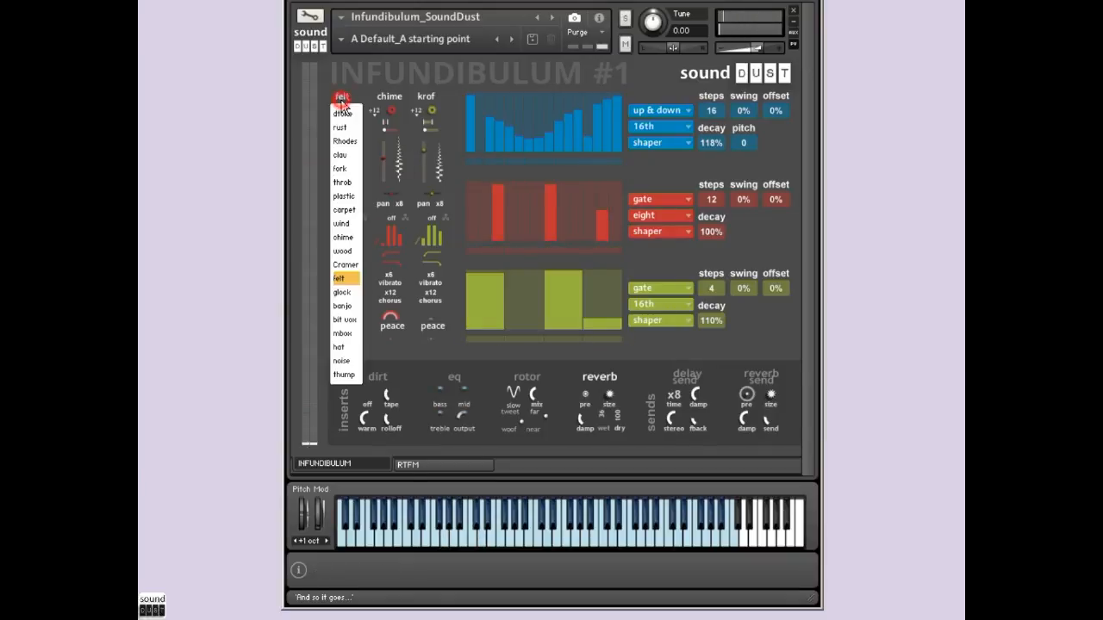
click(342, 293)
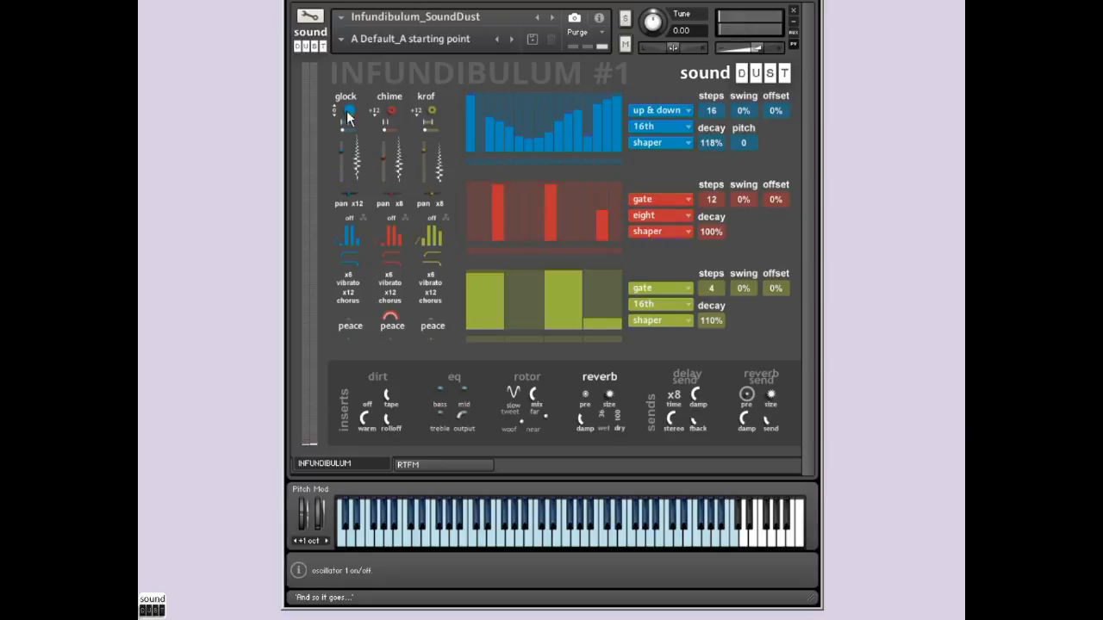
click(345, 96)
click(355, 309)
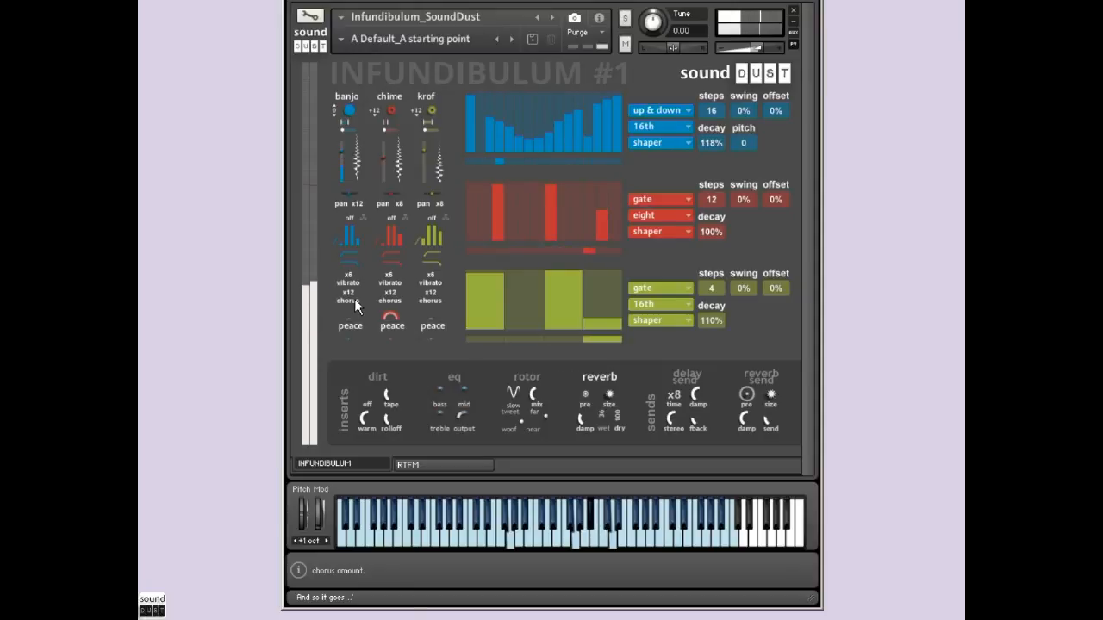
click(347, 97)
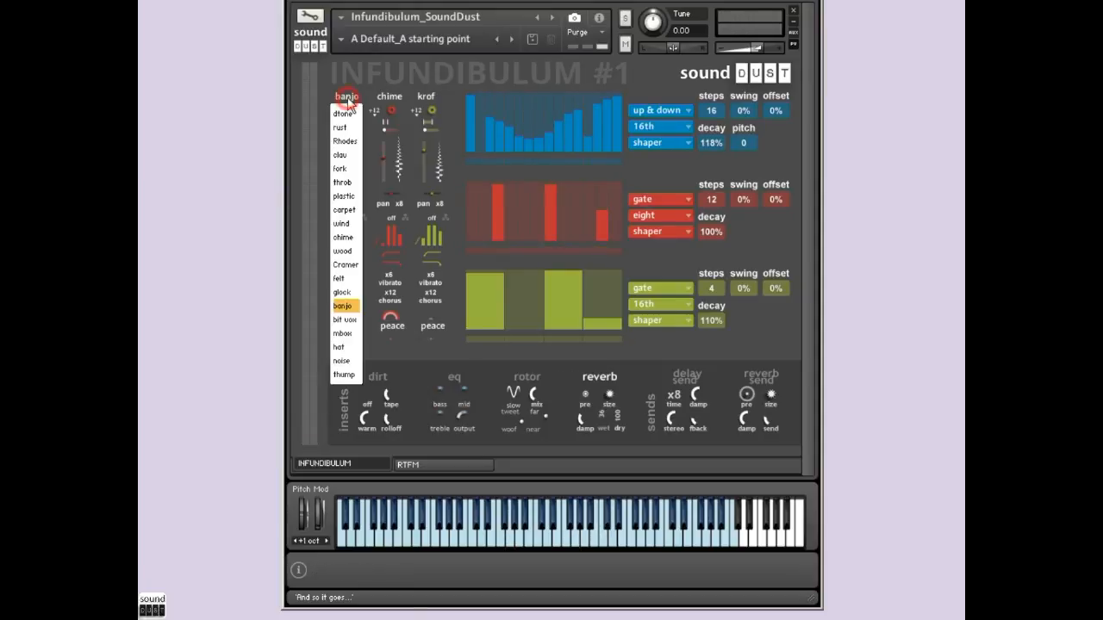
click(345, 320)
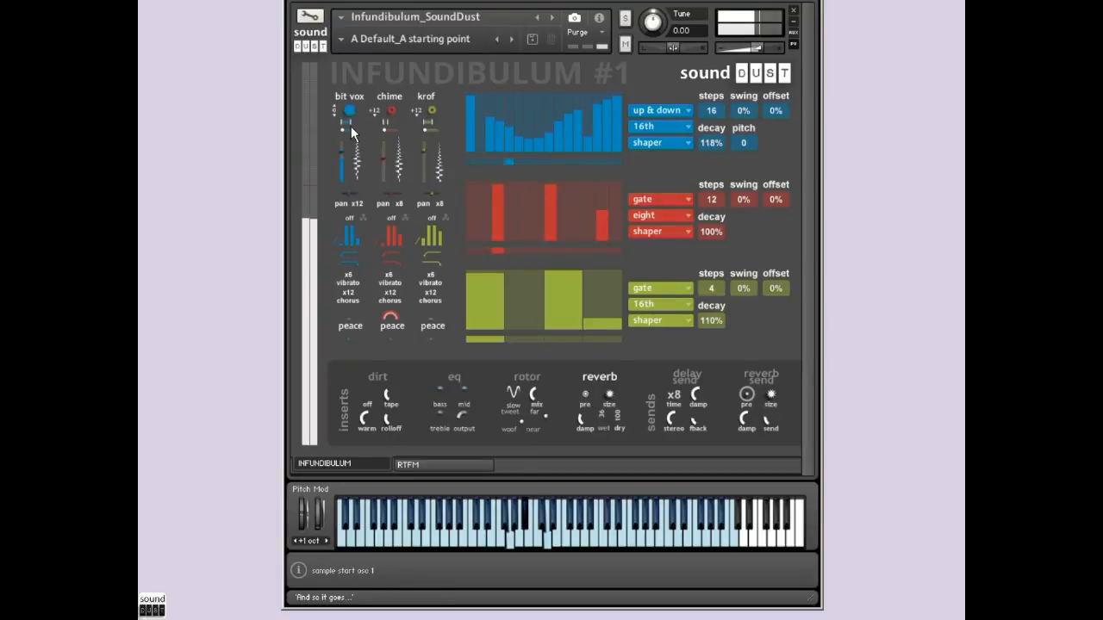
click(352, 98)
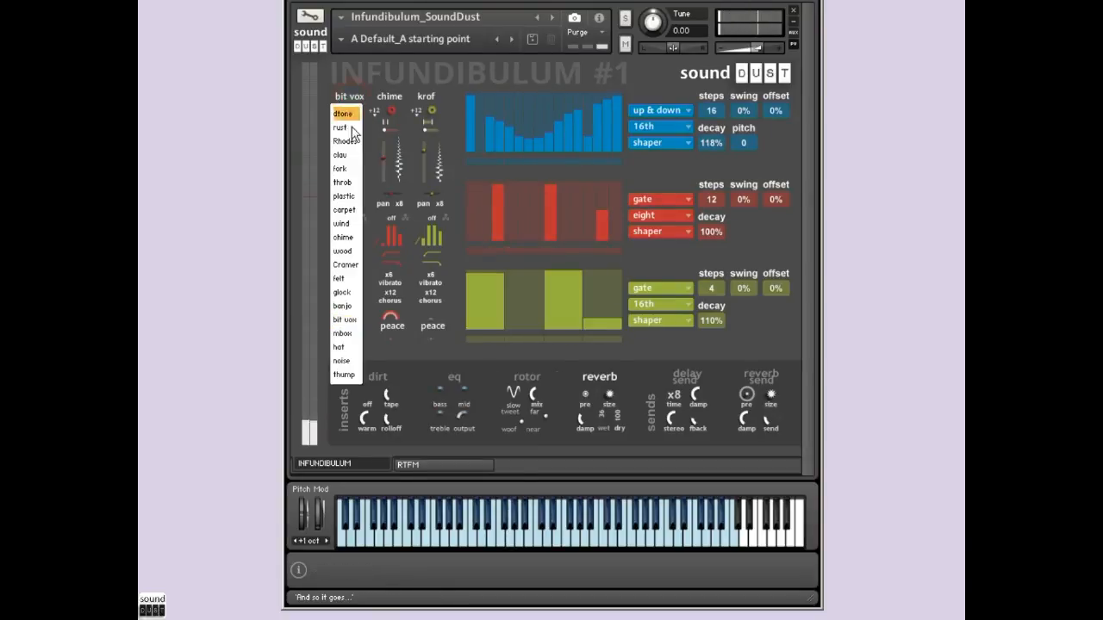
click(343, 334)
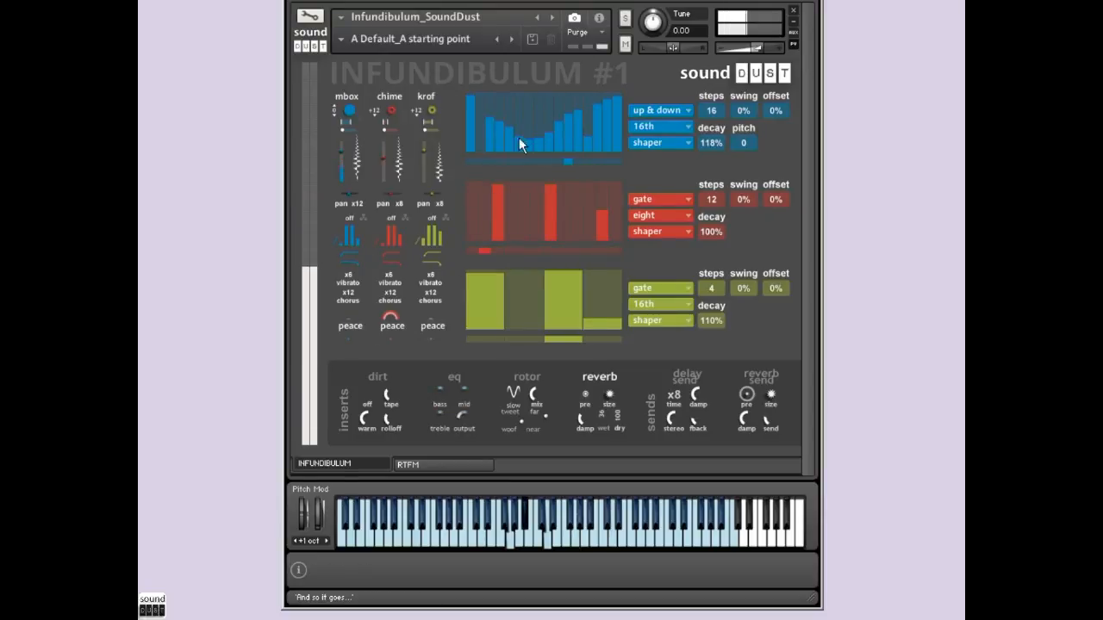
Raise several middle steps of the blue sequencer and set its mode to zigzag up.
drag(521, 129, 547, 75)
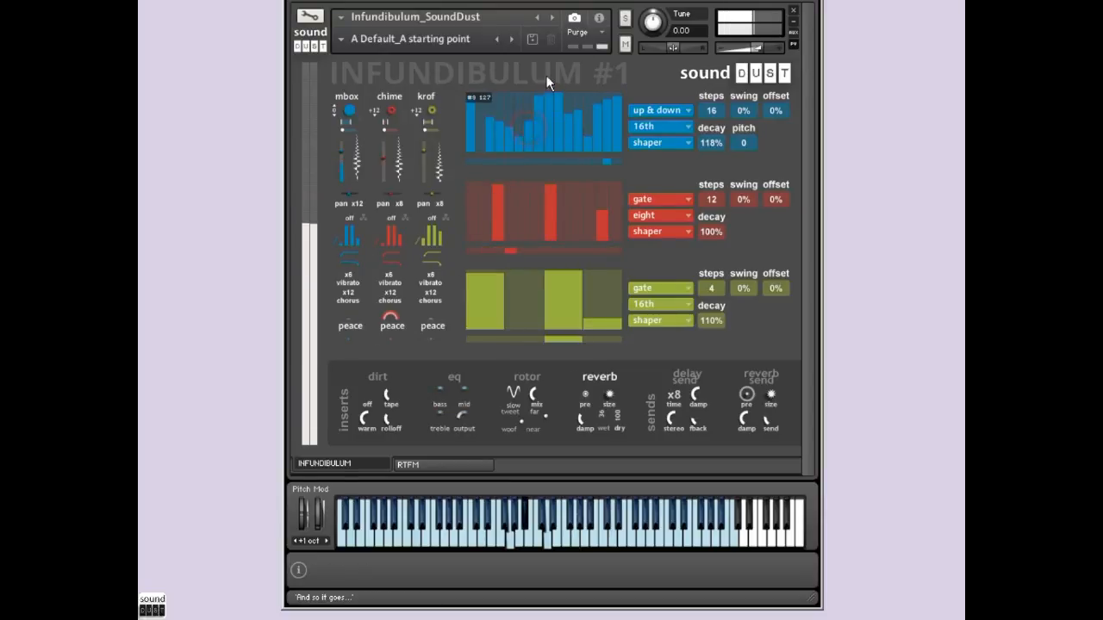
click(648, 112)
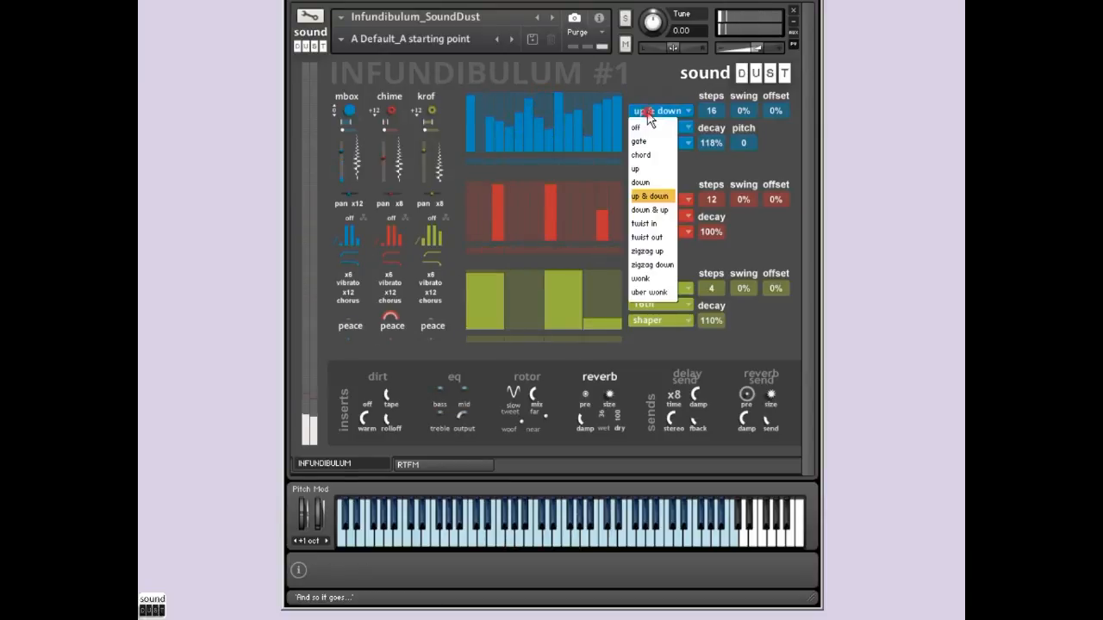
click(660, 251)
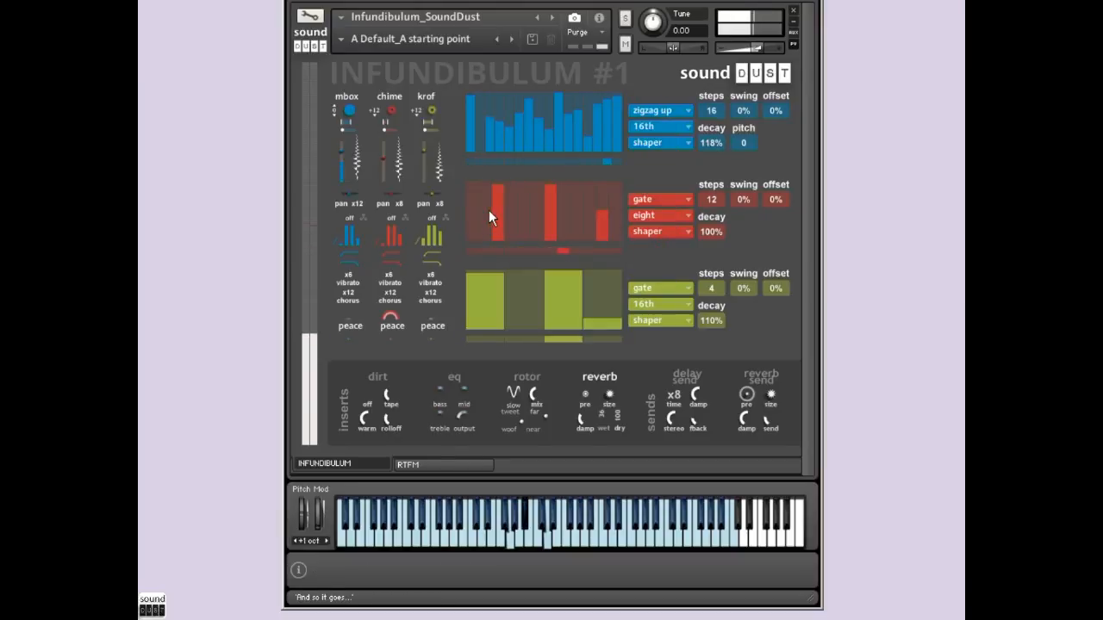
Load the mbox sound in the red and green oscillators and switch both oscillators on.
click(346, 97)
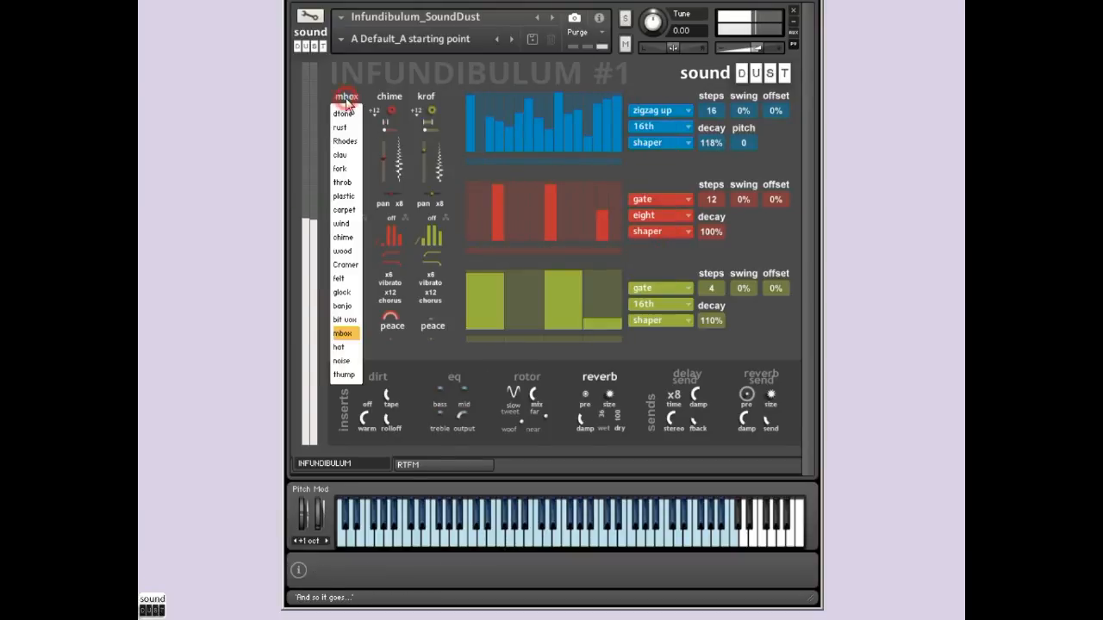
click(393, 96)
click(393, 95)
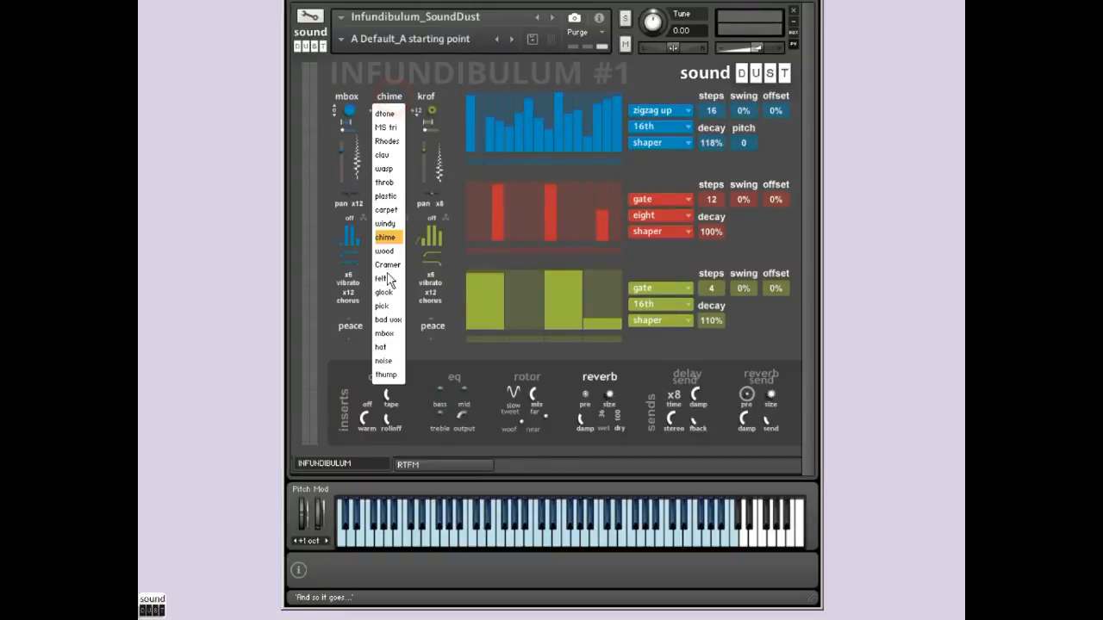
click(386, 333)
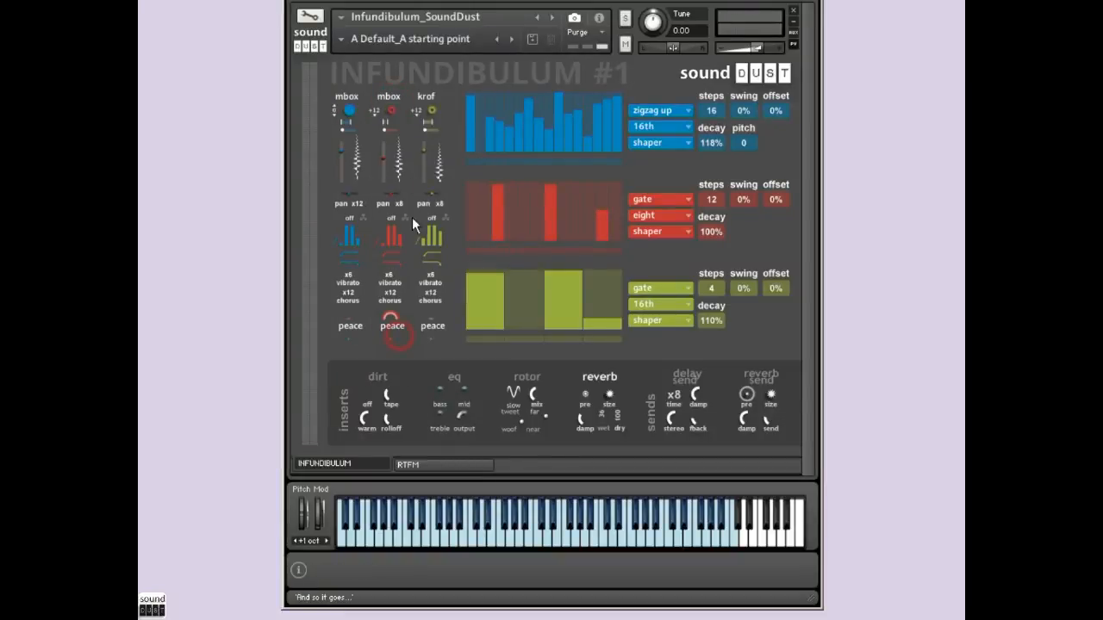
click(427, 97)
click(434, 336)
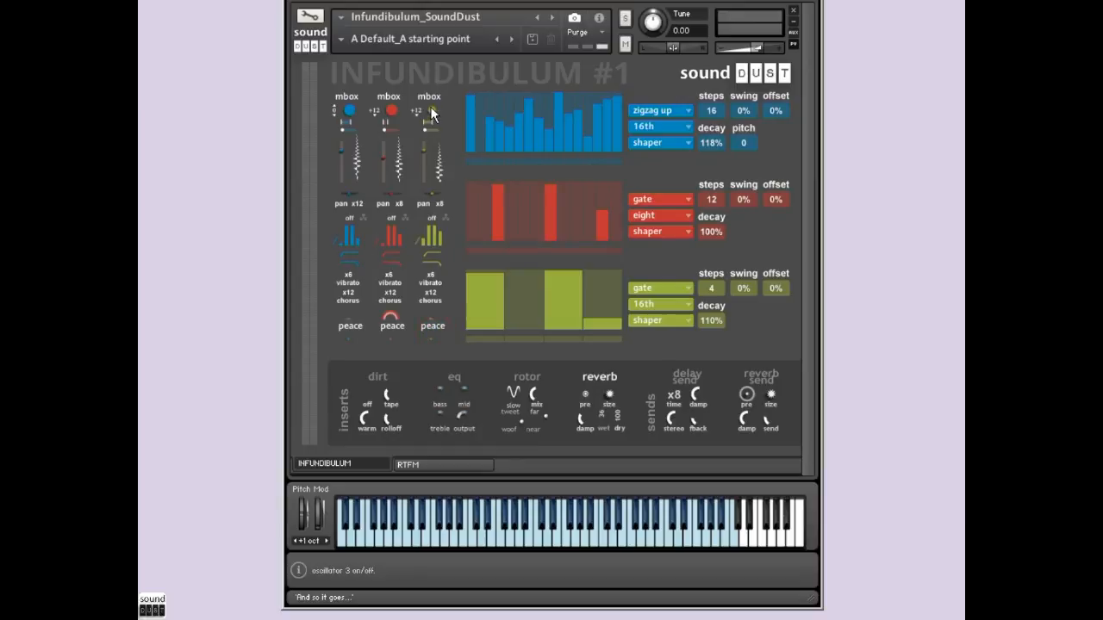
Set the red sequencer to twist out mode and the green sequencer to twist in mode.
click(659, 202)
click(668, 322)
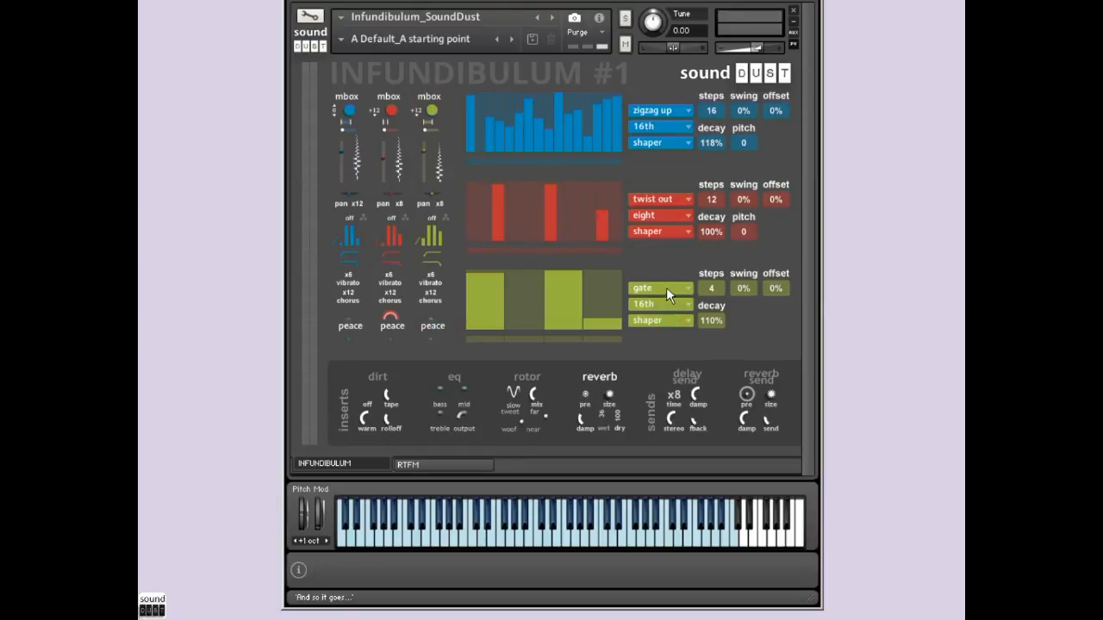
click(666, 290)
click(667, 399)
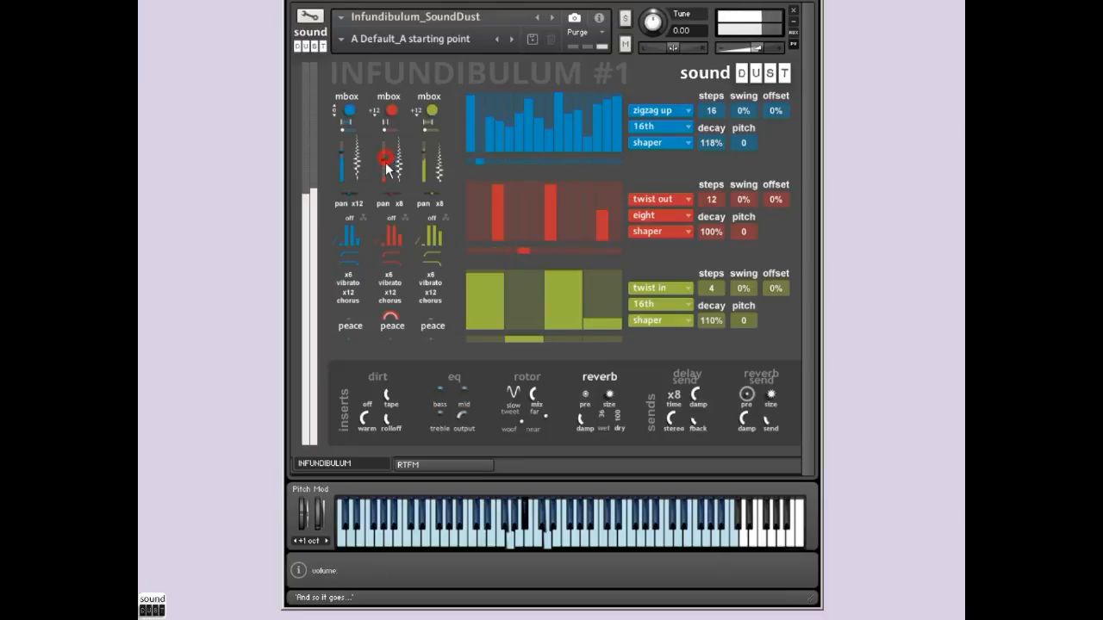
Extend the green sequencer to 5 steps, with a low third step, a high fourth step and an empty fifth step.
mouse_move(593, 284)
mouse_down()
mouse_move(559, 297)
mouse_move(566, 304)
mouse_up()
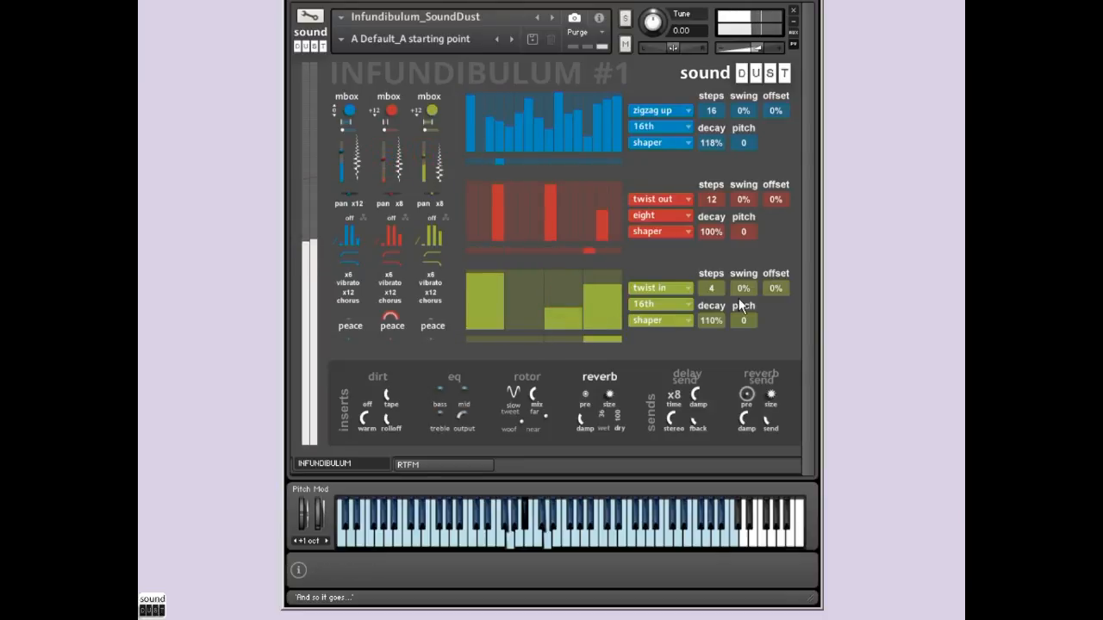
mouse_move(716, 295)
mouse_down()
mouse_move(722, 283)
mouse_move(709, 292)
mouse_up()
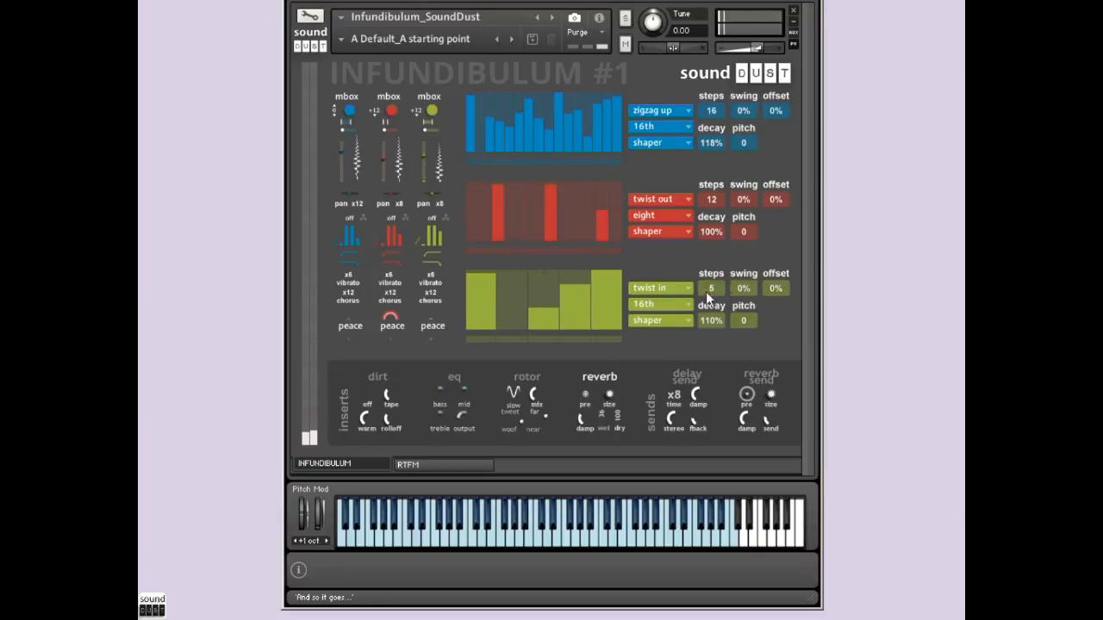
drag(613, 307, 603, 355)
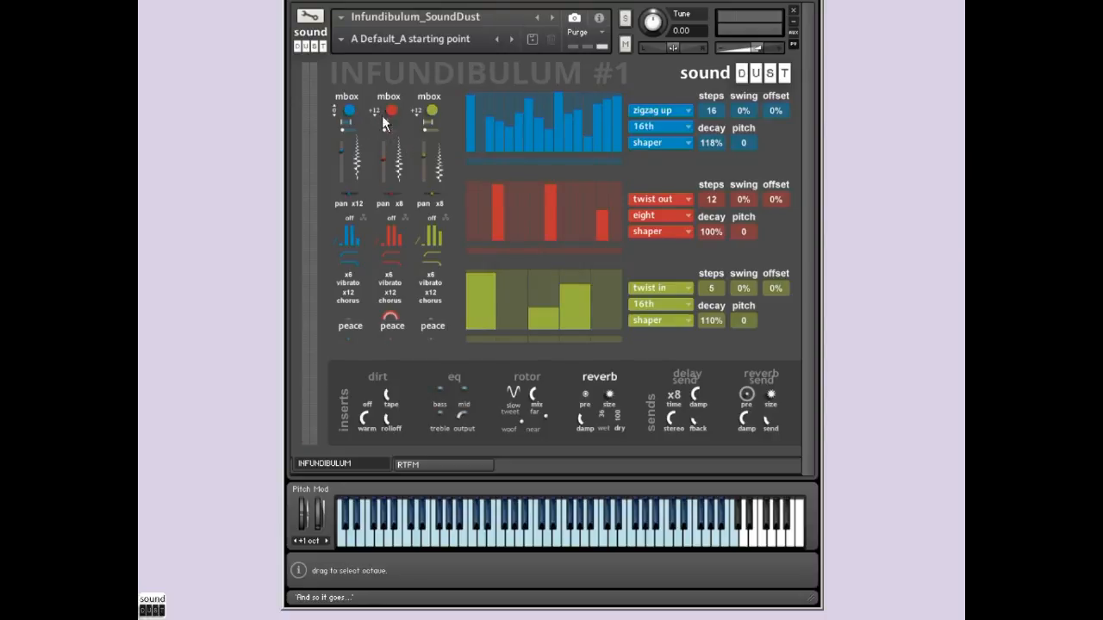
Audition the hat, noise and thump sounds in the blue oscillator, leaving thump loaded.
click(355, 104)
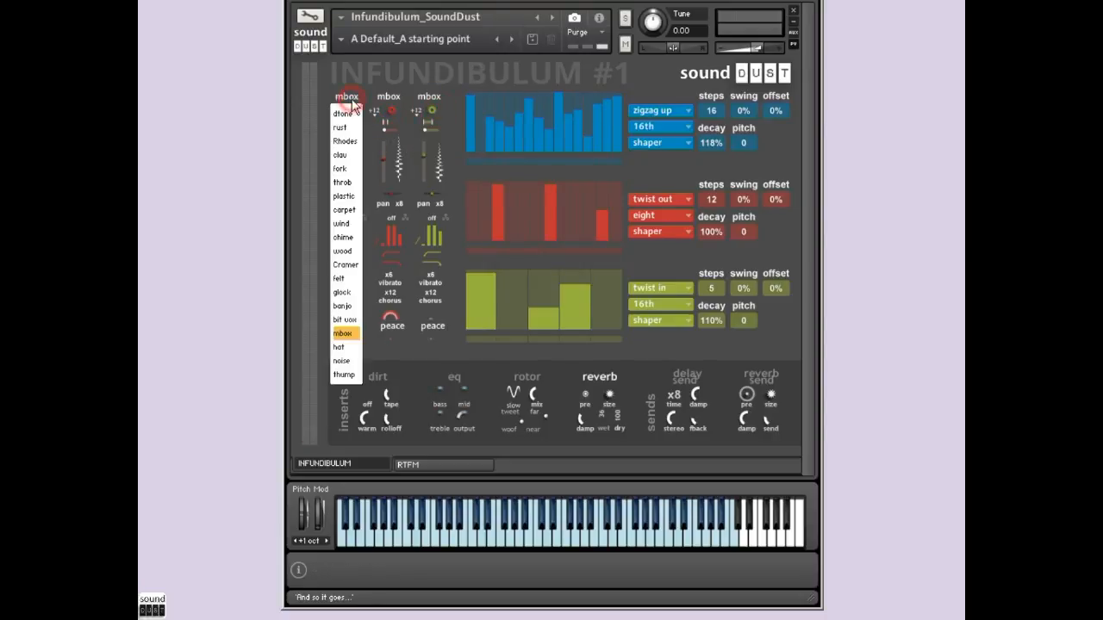
click(341, 347)
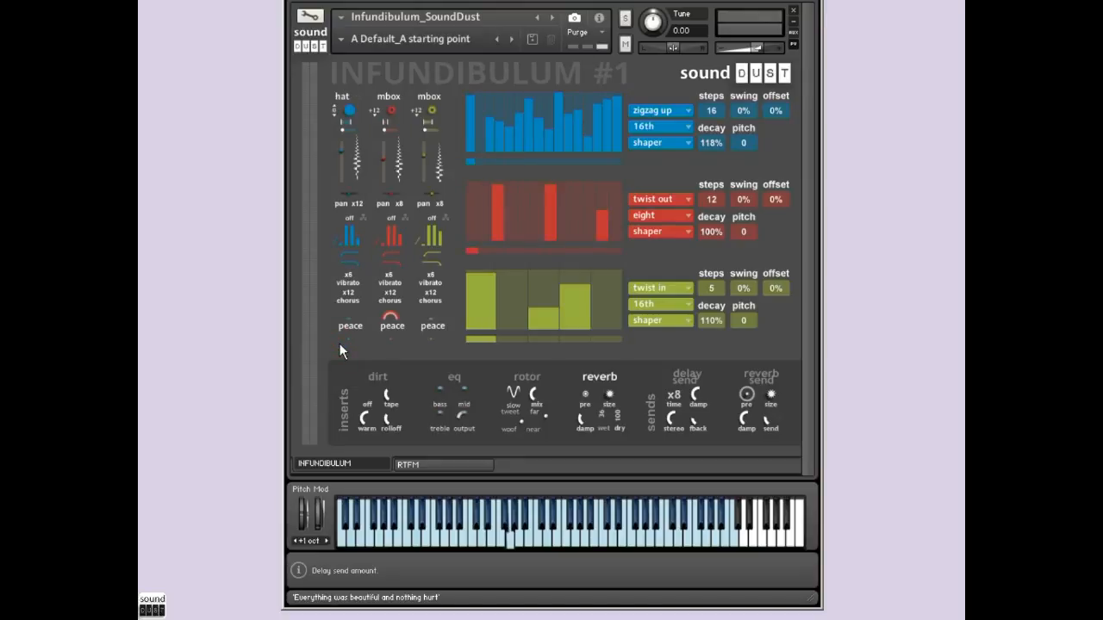
click(340, 96)
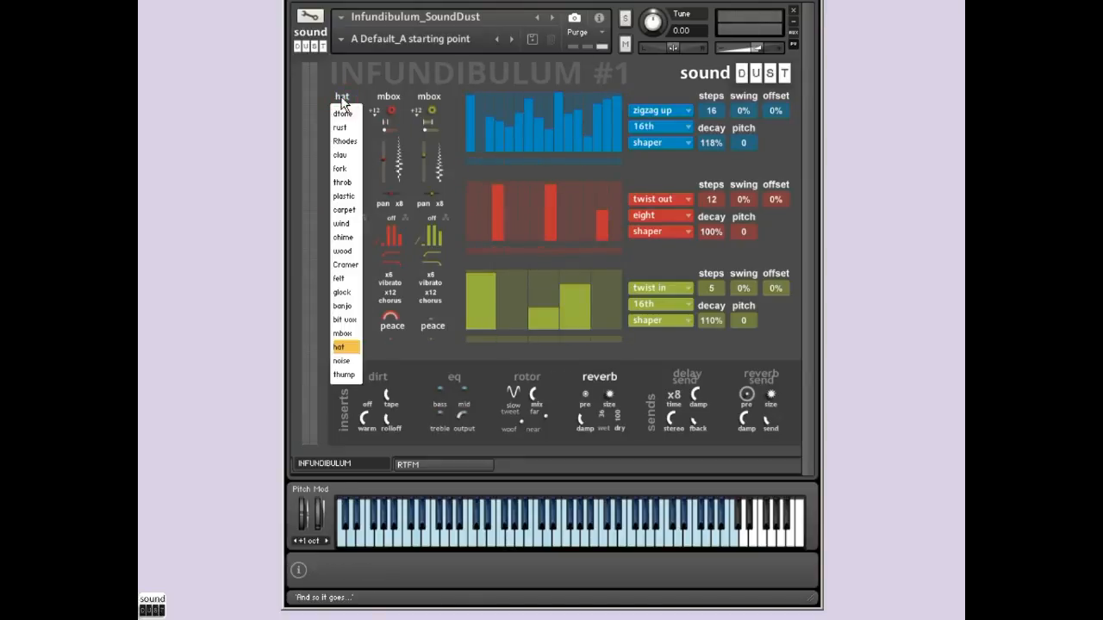
click(342, 361)
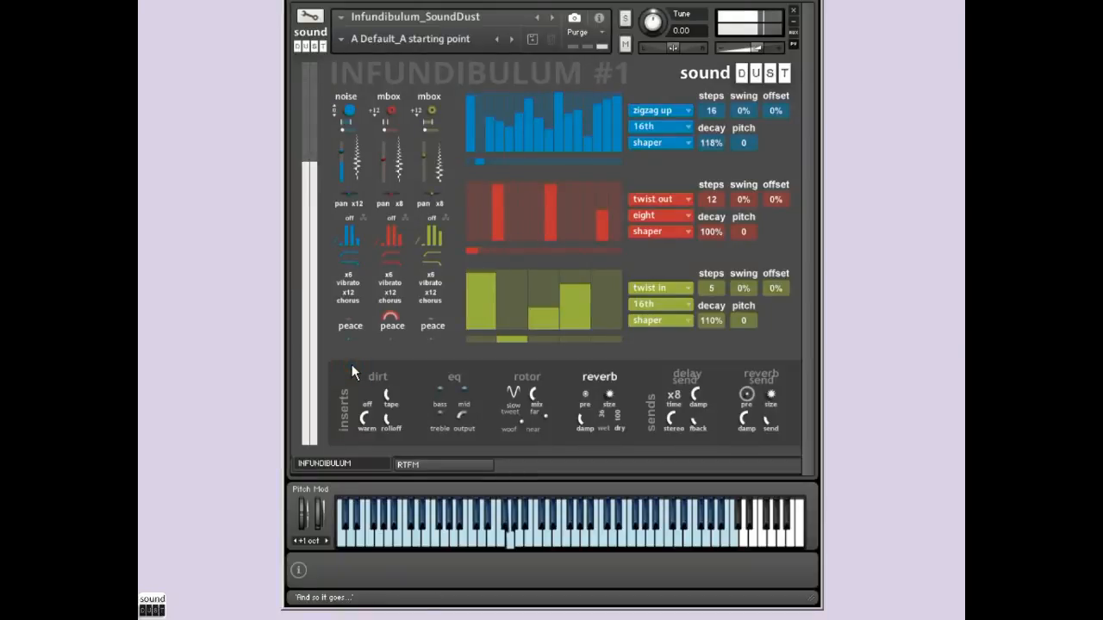
click(346, 102)
click(342, 372)
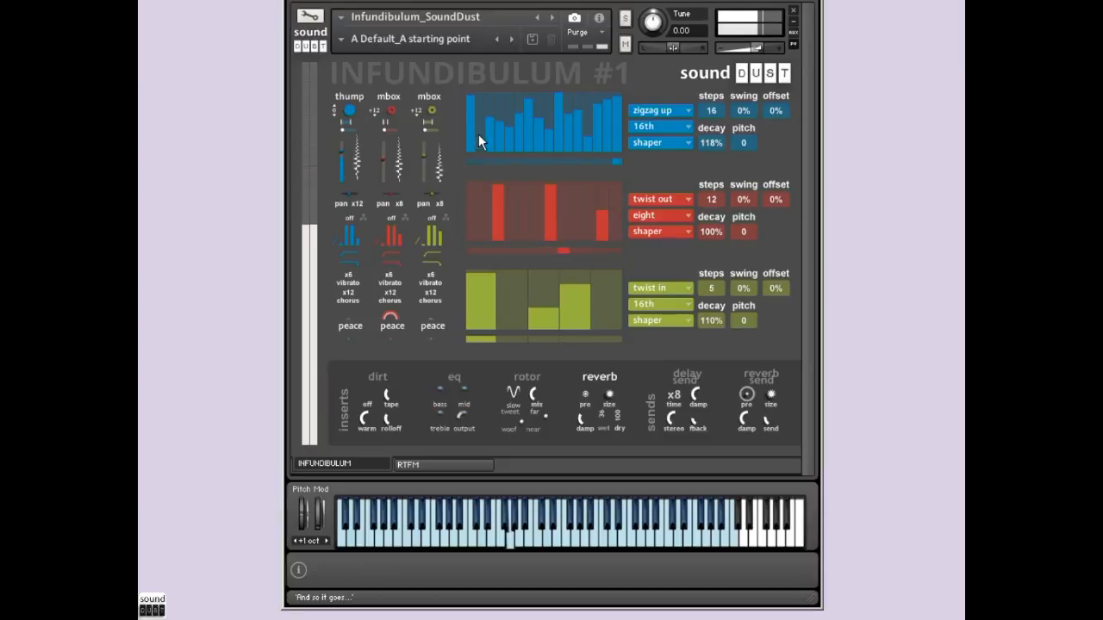
Load the MS tri sound in the red oscillator and leave it on with the blue oscillator switched off.
click(389, 98)
click(349, 112)
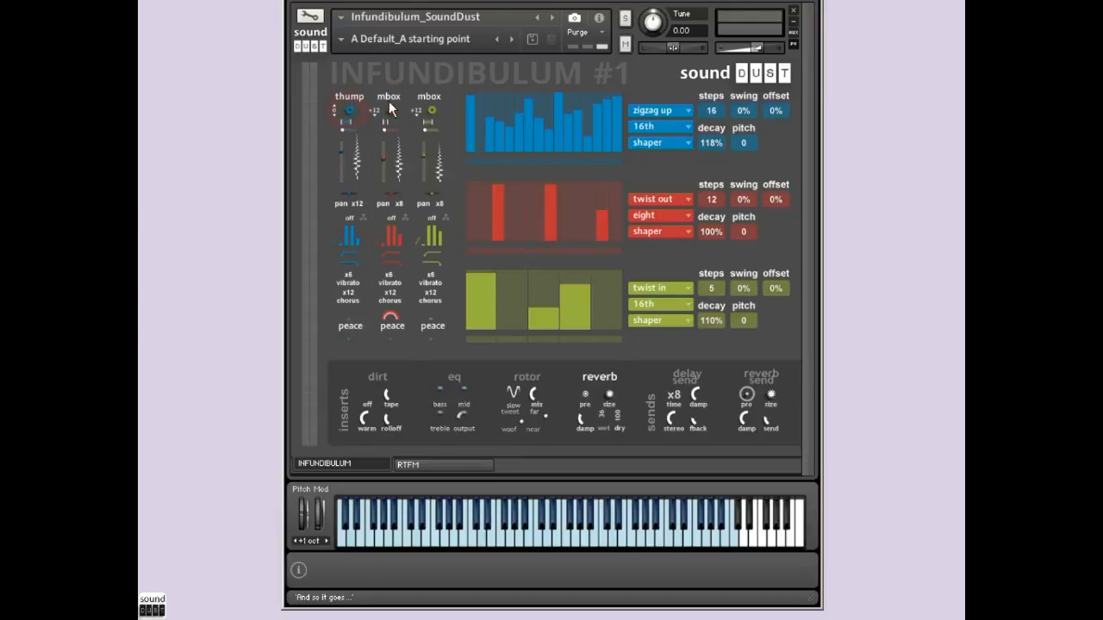
click(389, 104)
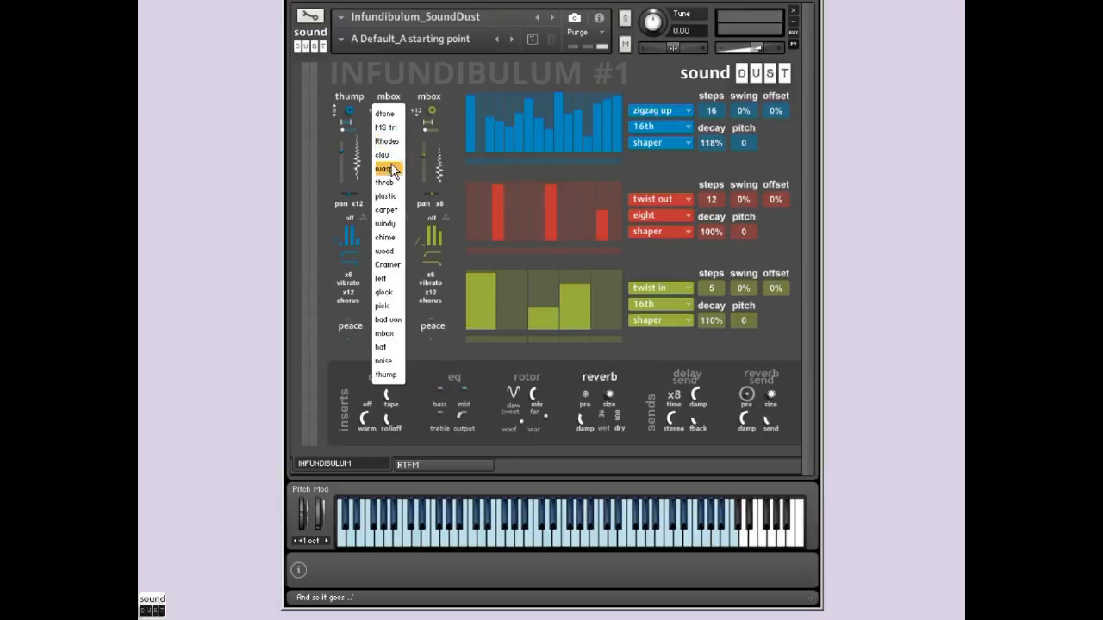
click(386, 129)
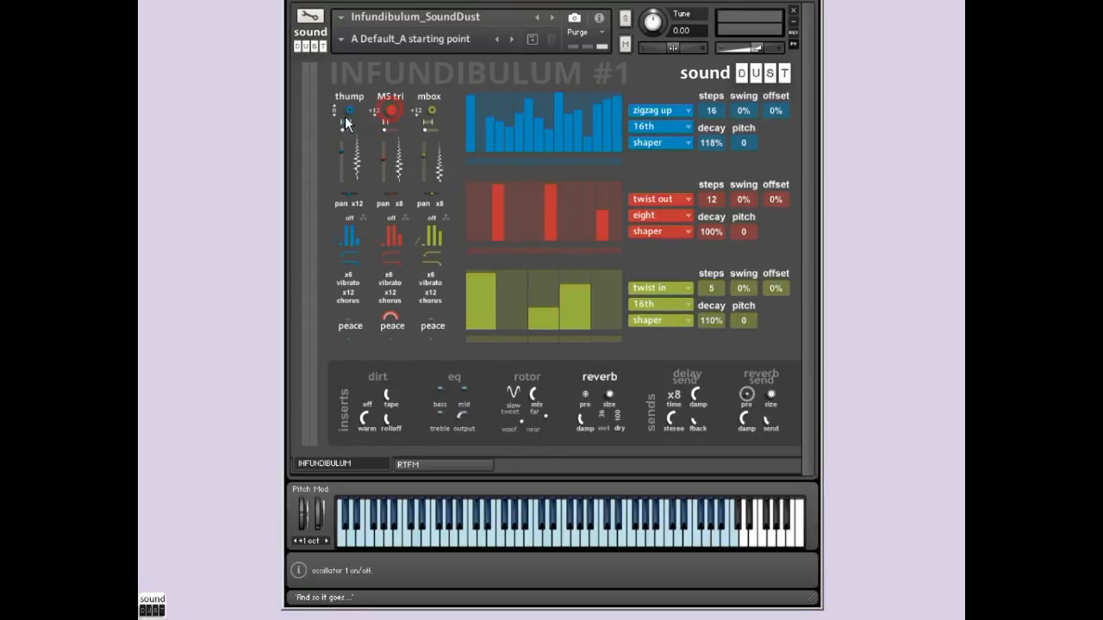
click(346, 114)
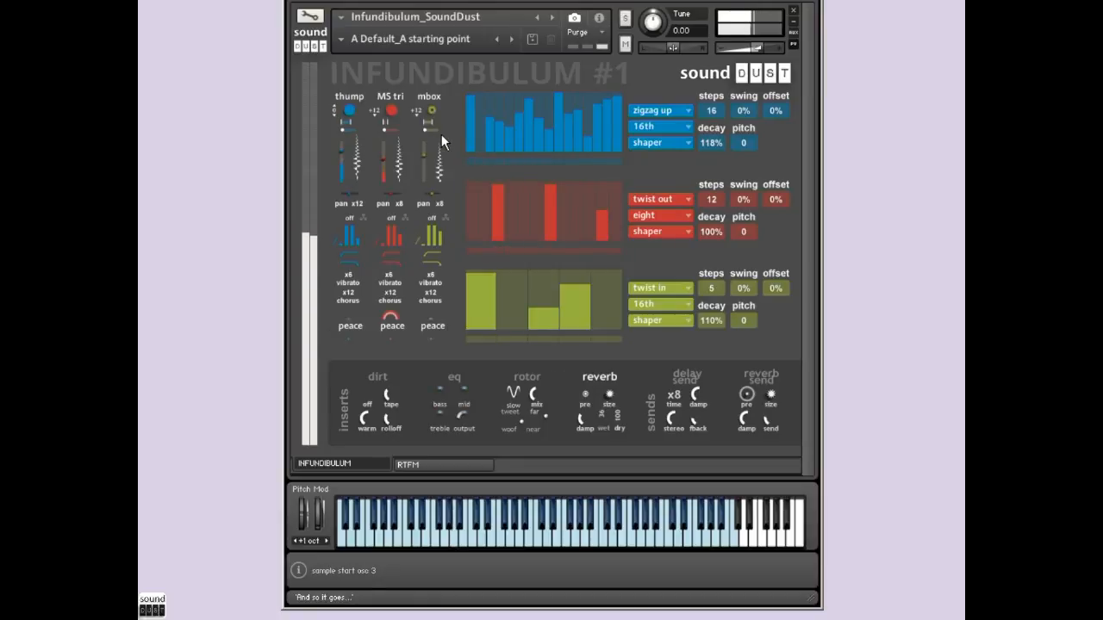
click(348, 113)
Redraw the red sequencer's 12 steps as a curve dipping in the middle and set its decay to 118%.
drag(470, 190, 598, 207)
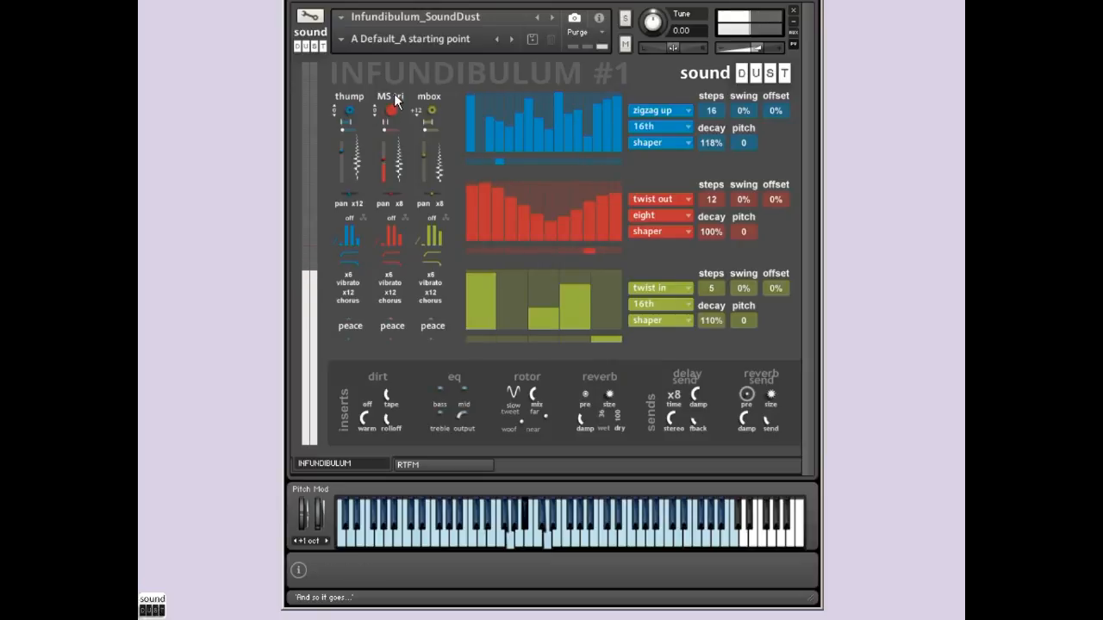
drag(710, 235, 646, 361)
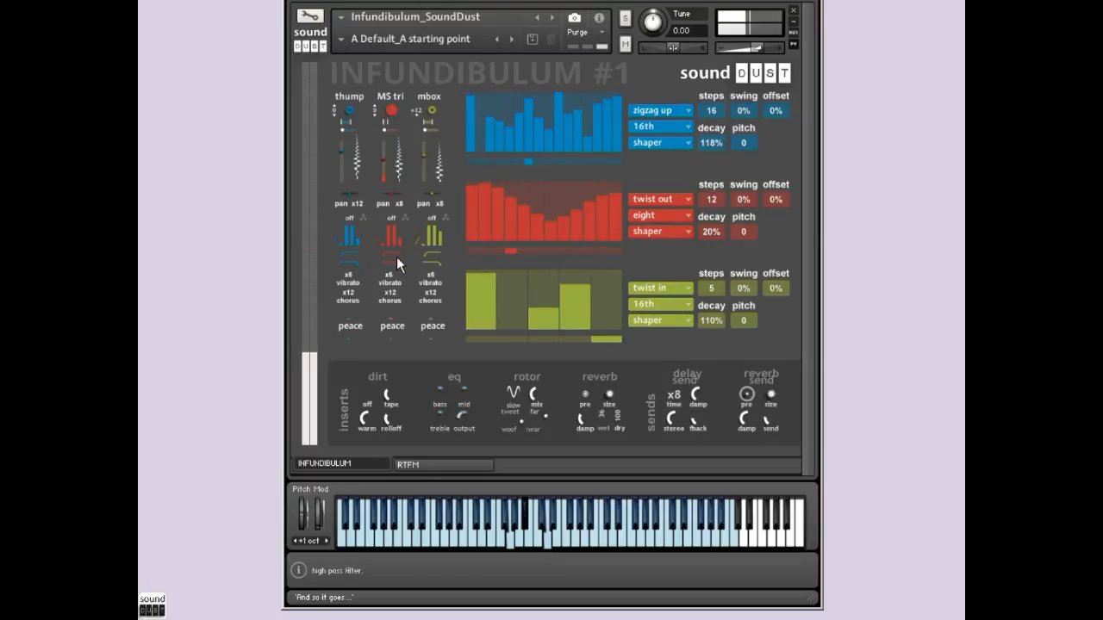
drag(714, 236, 829, 76)
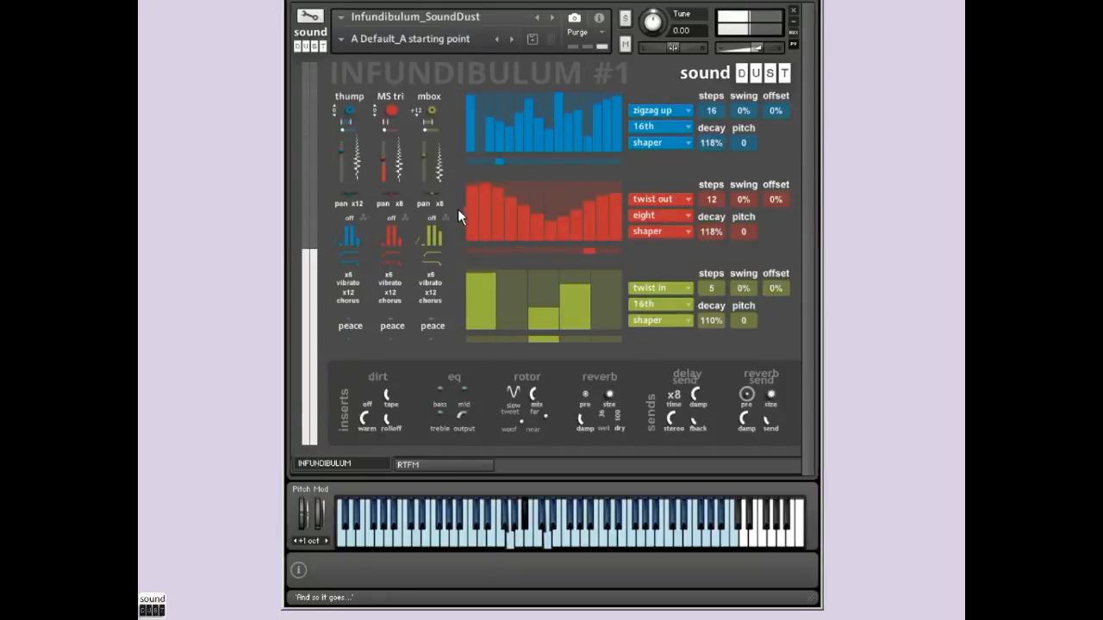
Try vibrato and chorus on the red oscillator with the vibrato speed at x12, and adjust its delay send.
click(388, 282)
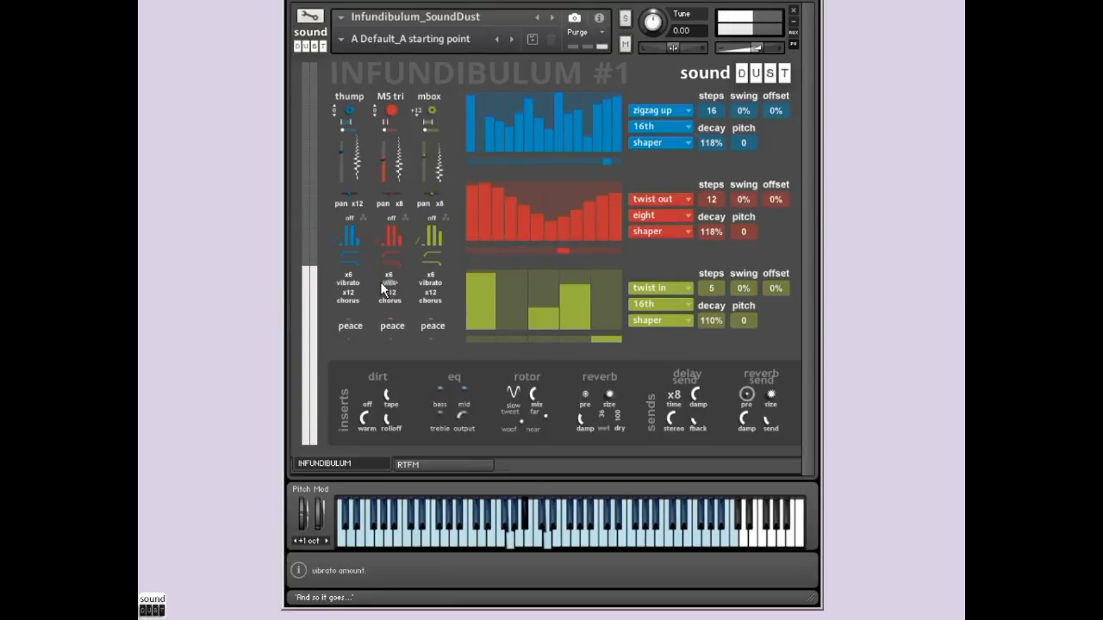
drag(386, 276, 436, 179)
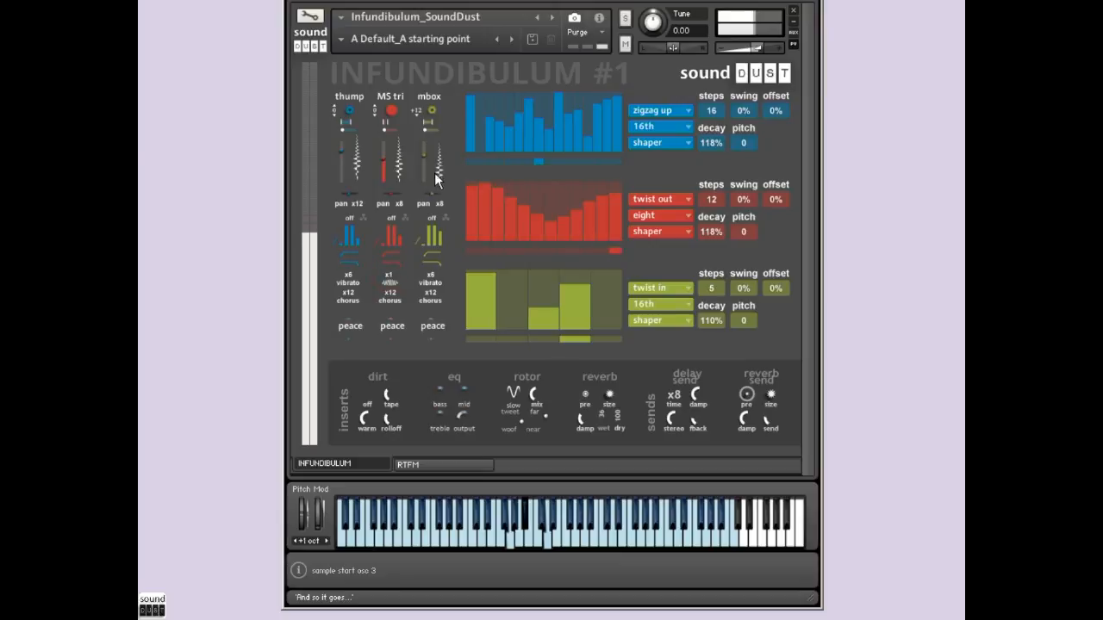
click(392, 301)
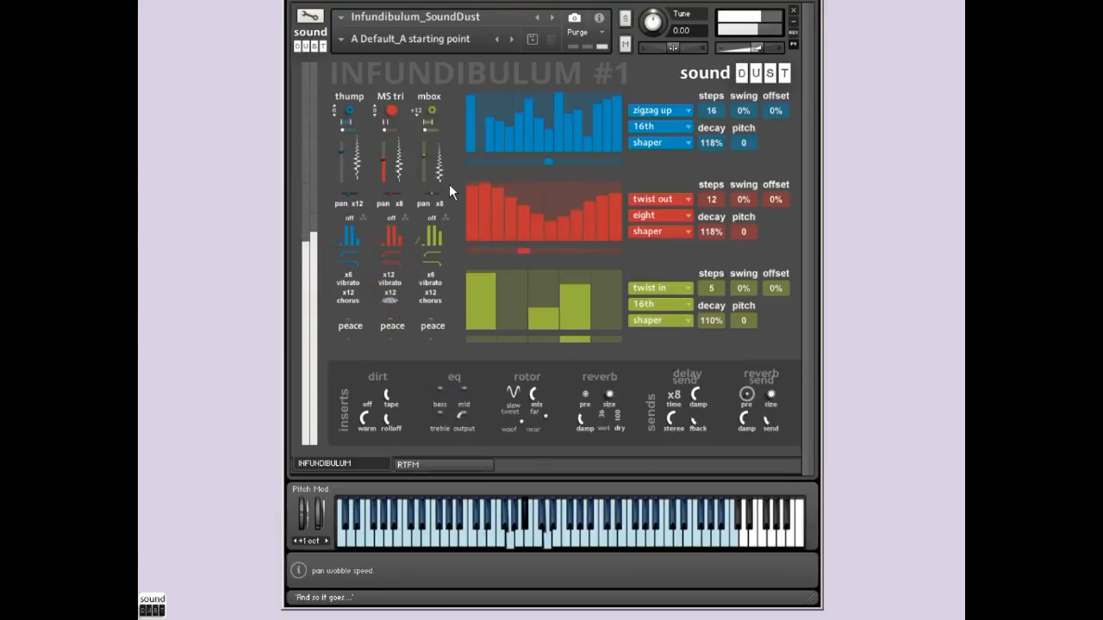
click(393, 335)
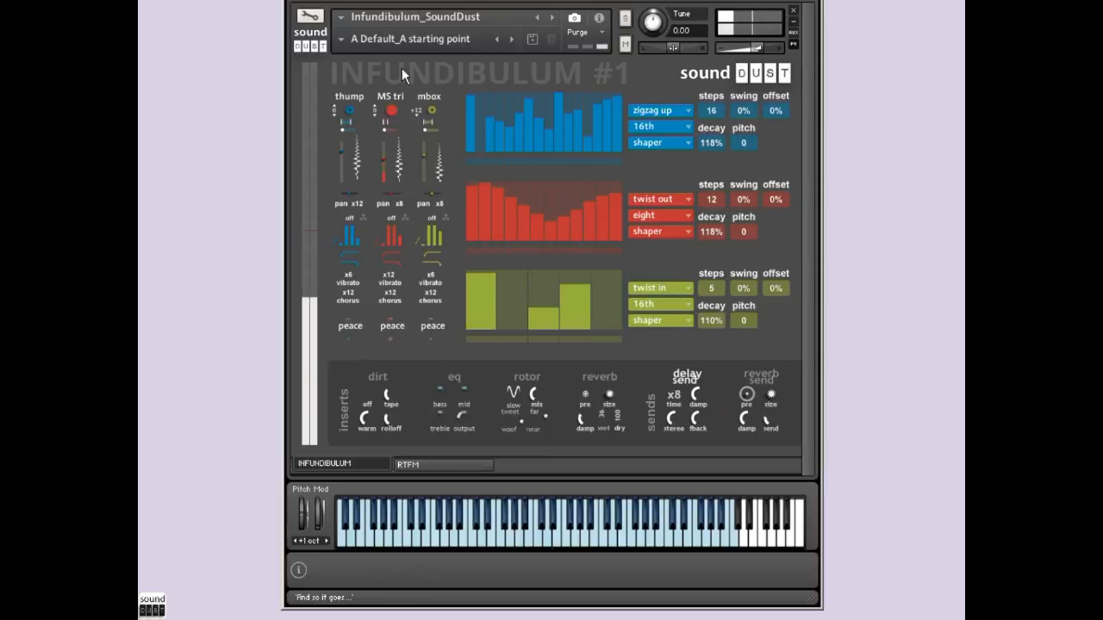
Load the wasp sound in the red oscillator and consult the list of oscillator sound sources.
click(386, 96)
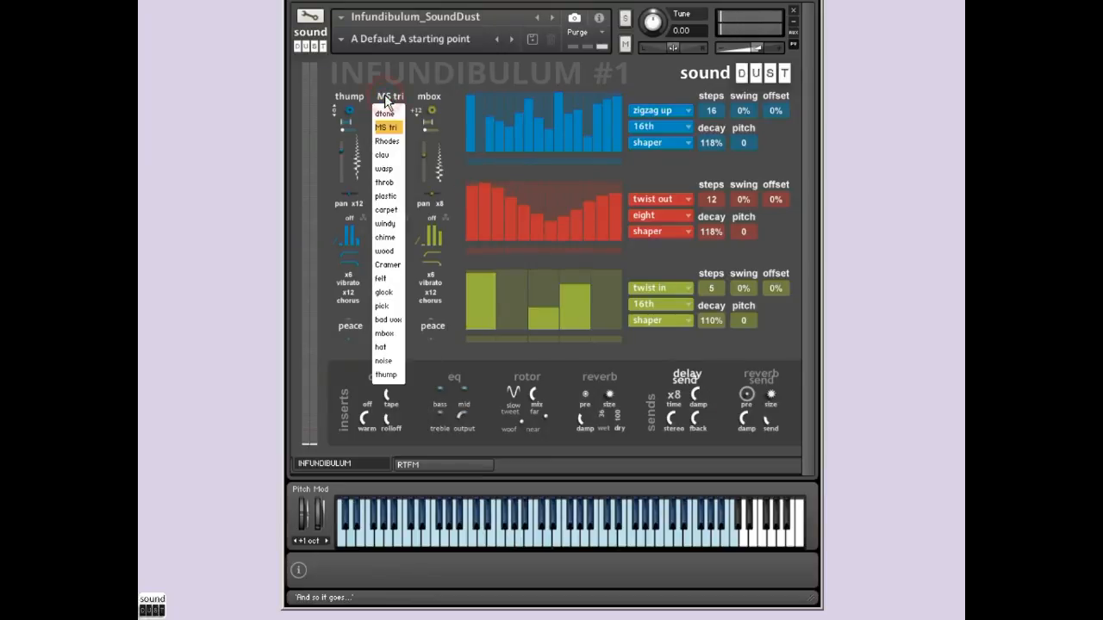
click(401, 169)
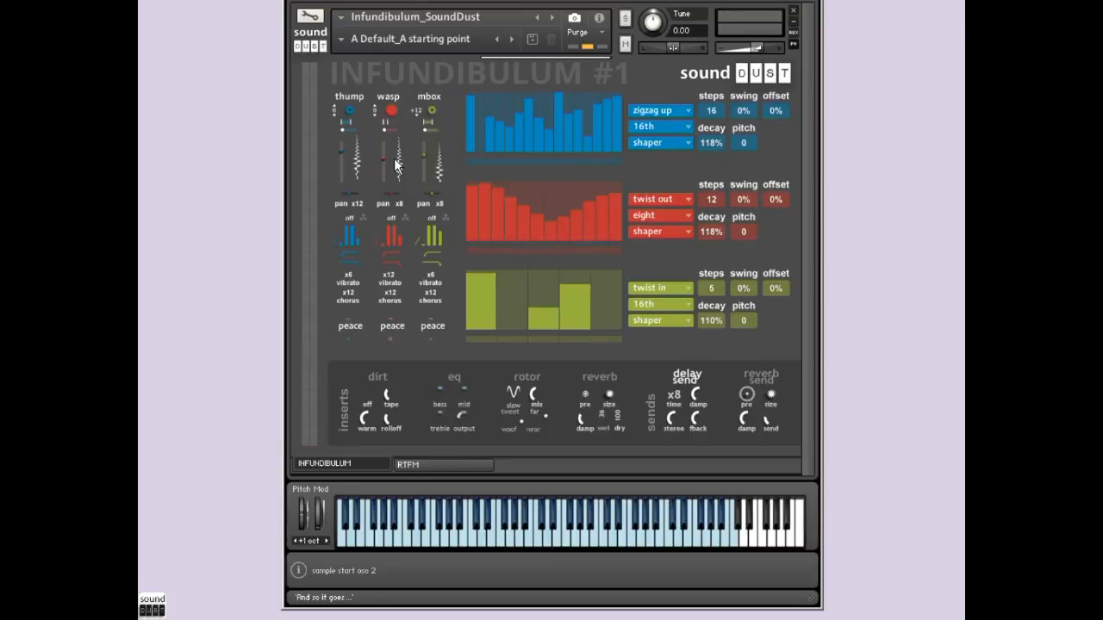
click(448, 466)
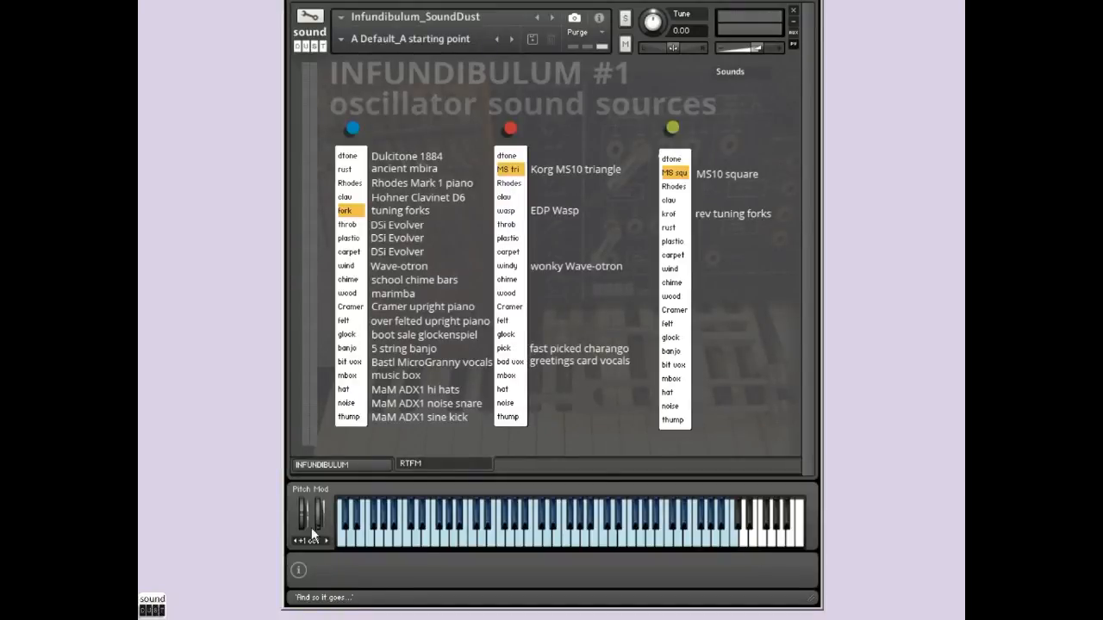
click(349, 464)
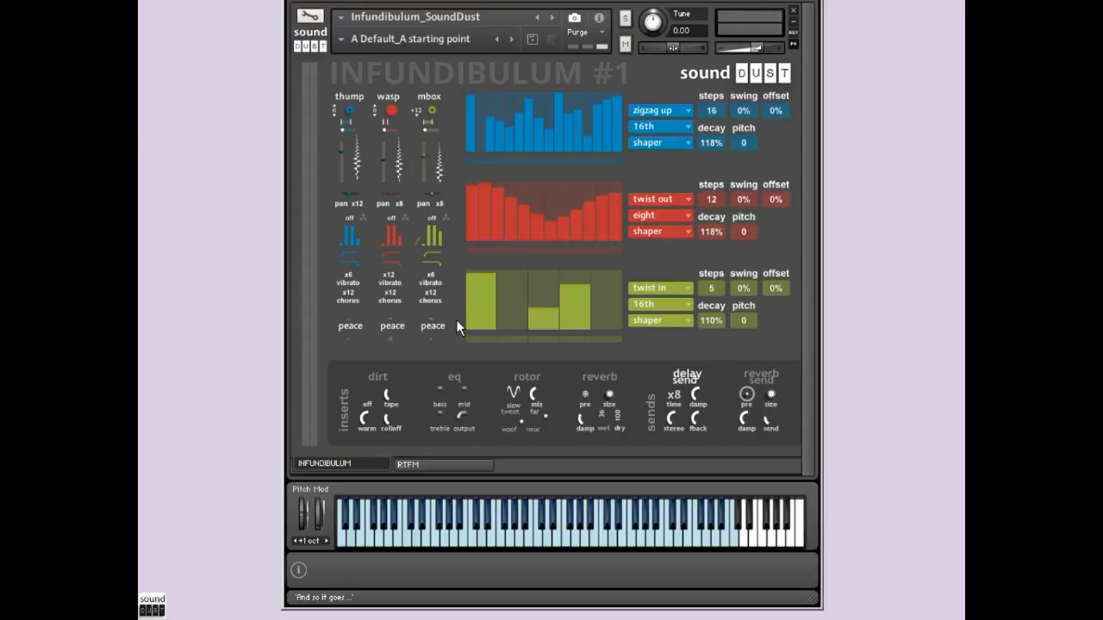
Audition the pick and bad vox sounds in the red oscillator, leaving bad vox loaded.
click(389, 100)
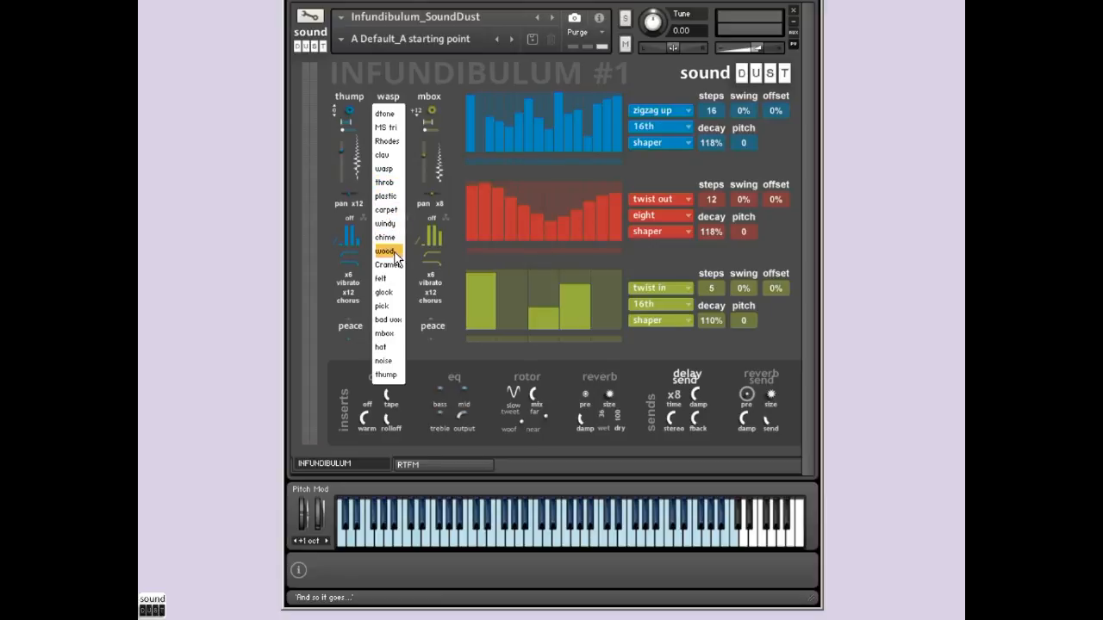
click(384, 307)
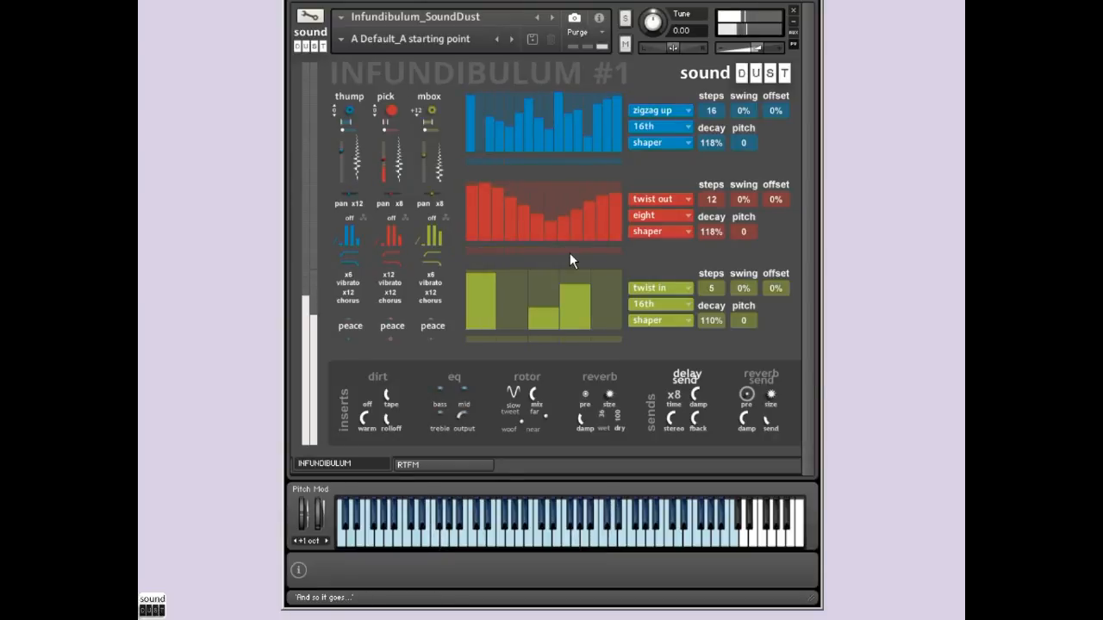
click(394, 96)
click(392, 322)
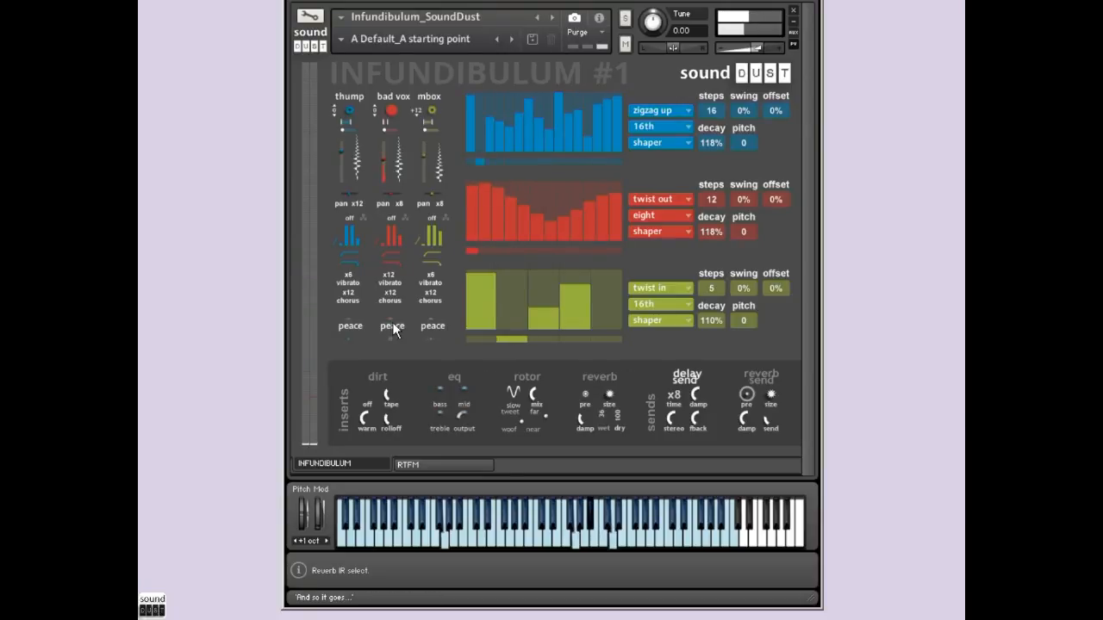
Switch from the red to the green oscillator and audition the MS squ and krof sounds in it, leaving krof loaded.
click(394, 98)
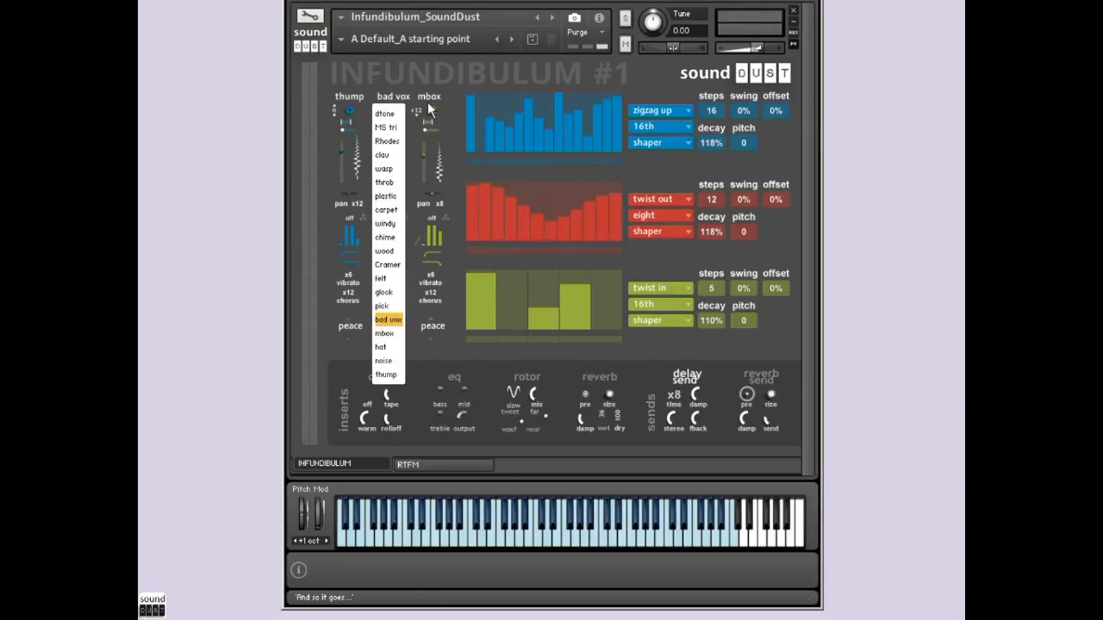
click(431, 99)
click(431, 98)
click(445, 101)
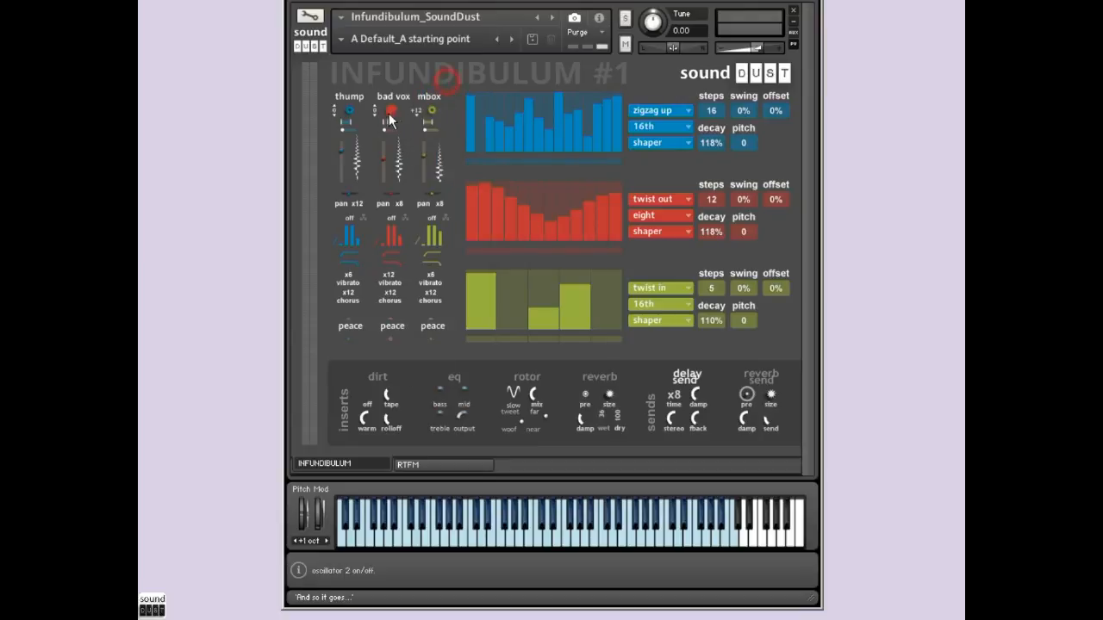
click(434, 98)
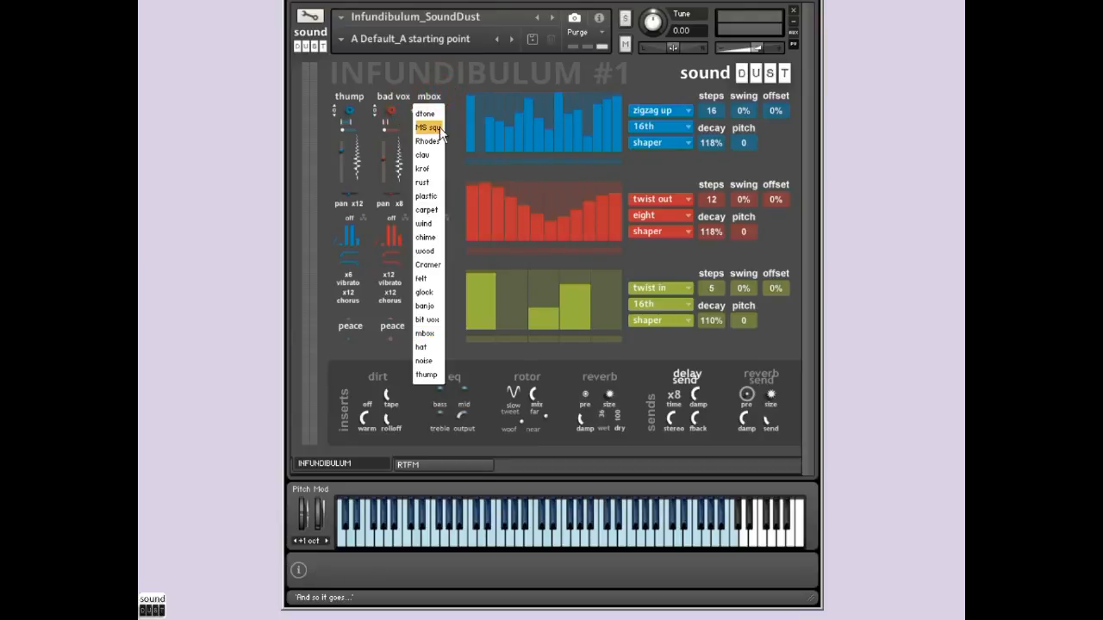
click(431, 127)
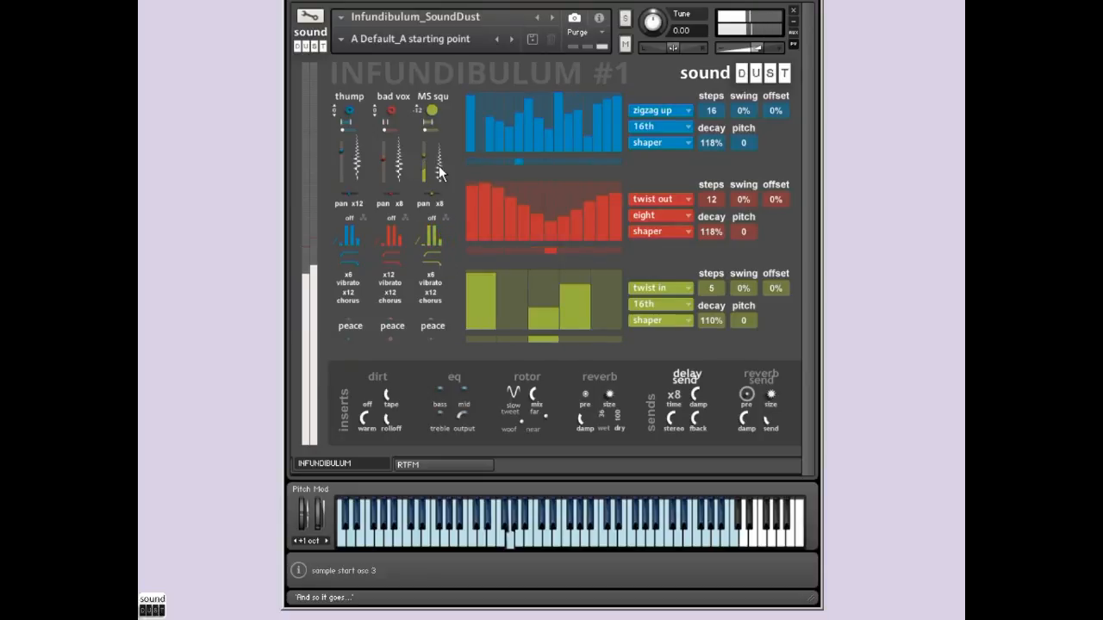
click(433, 96)
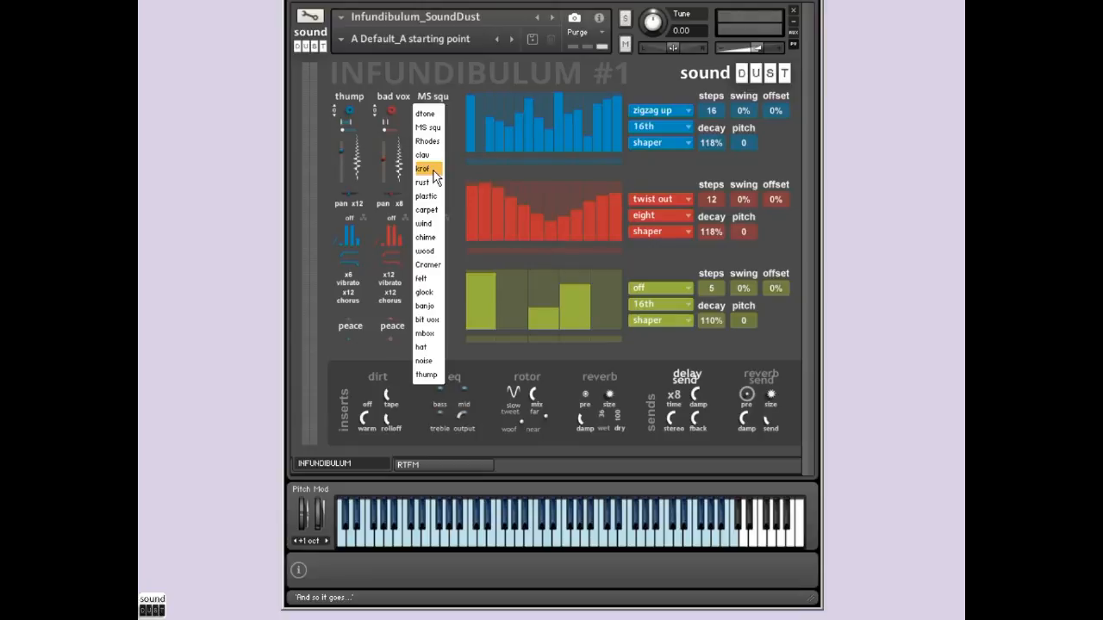
click(423, 169)
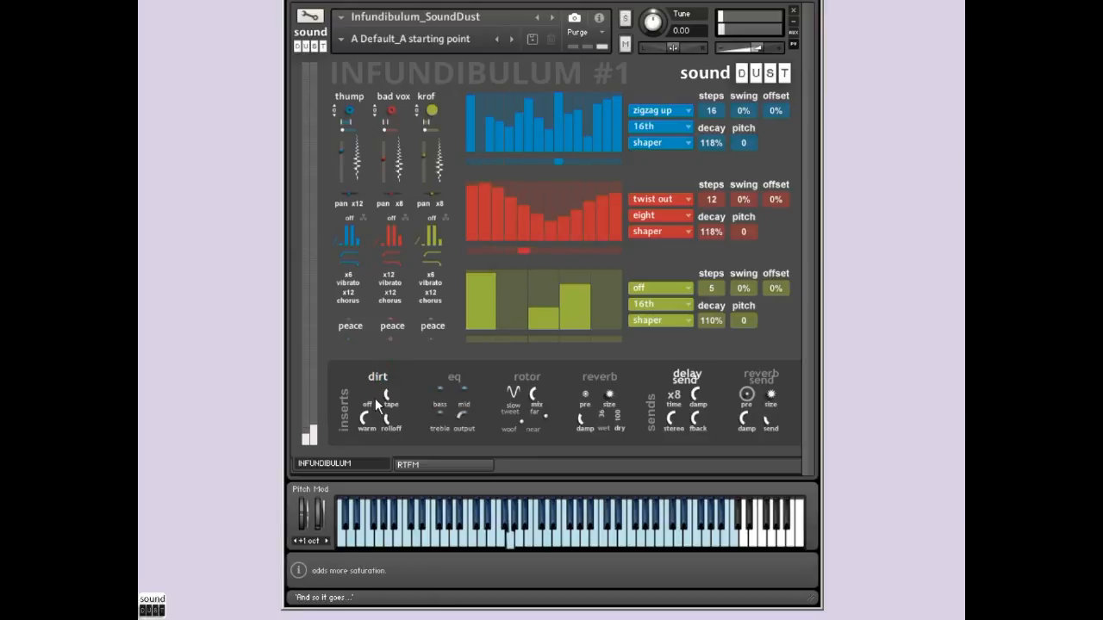
Try the dirt insert in filth mode with raised tape and adjusted rolloff, and switch the insert off.
drag(391, 397, 376, 362)
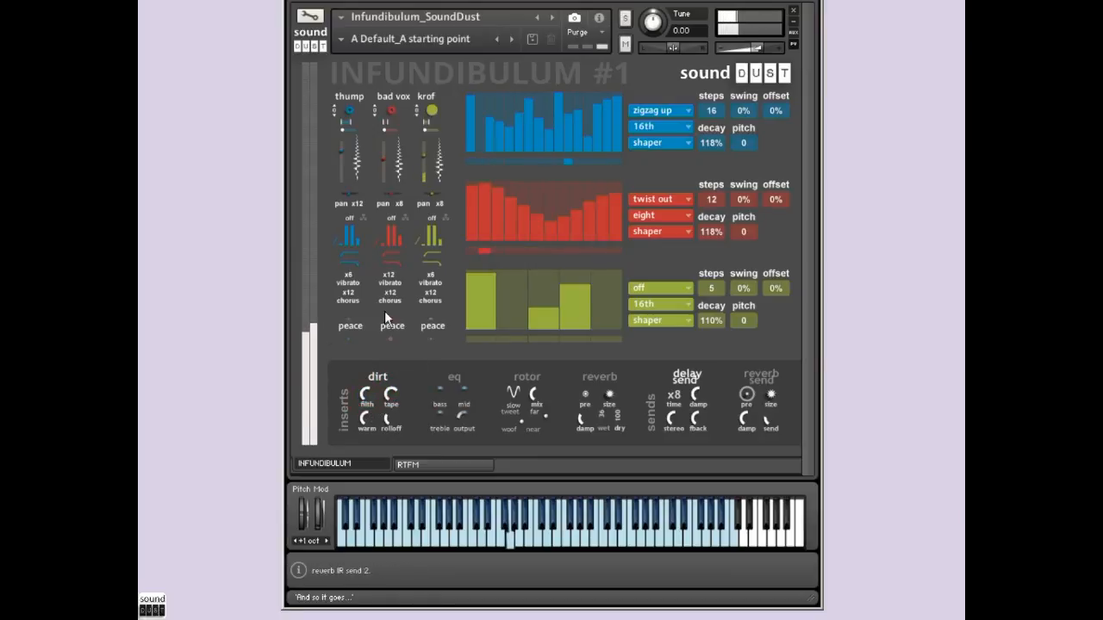
drag(385, 311, 390, 278)
drag(390, 414, 310, 508)
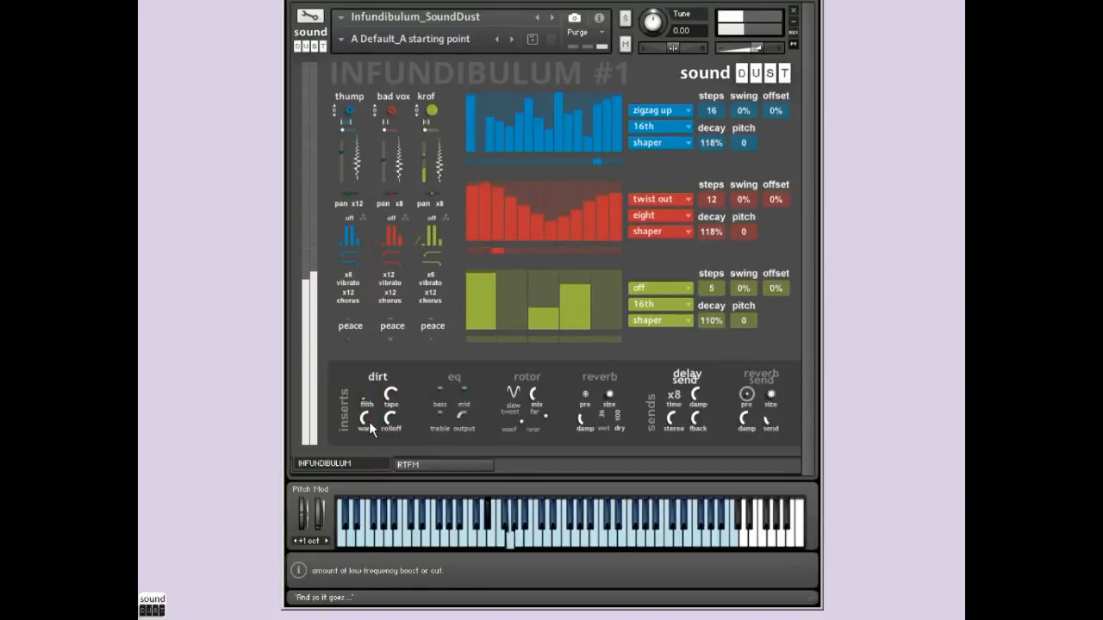
click(378, 377)
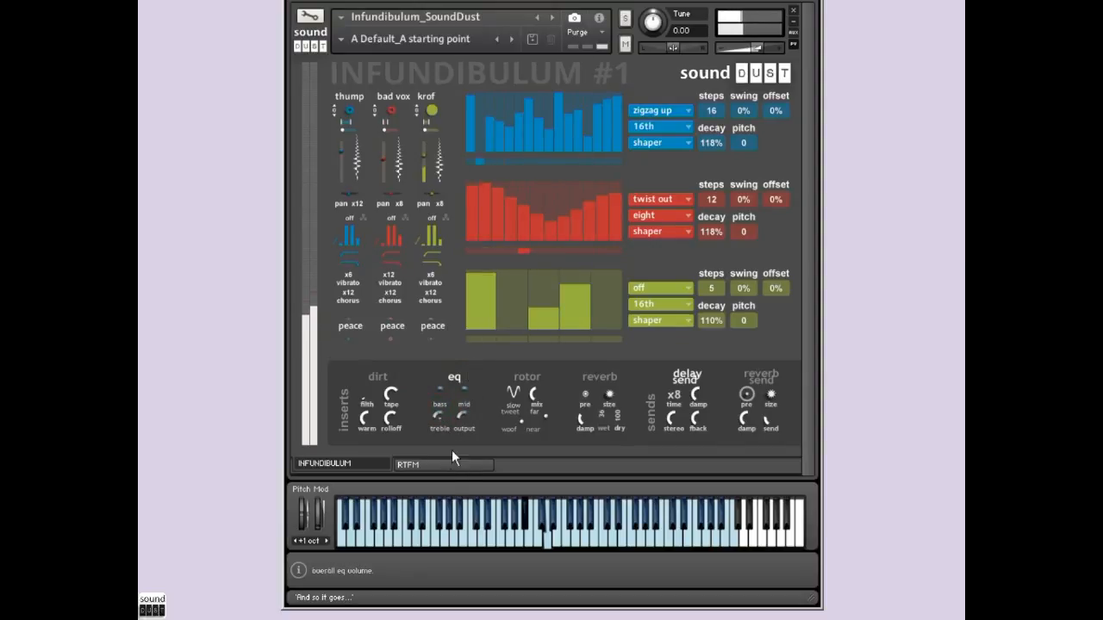
Switch the eq insert off and the rotor insert on, set to fast speed, and adjust its microphone distance.
click(454, 378)
click(527, 379)
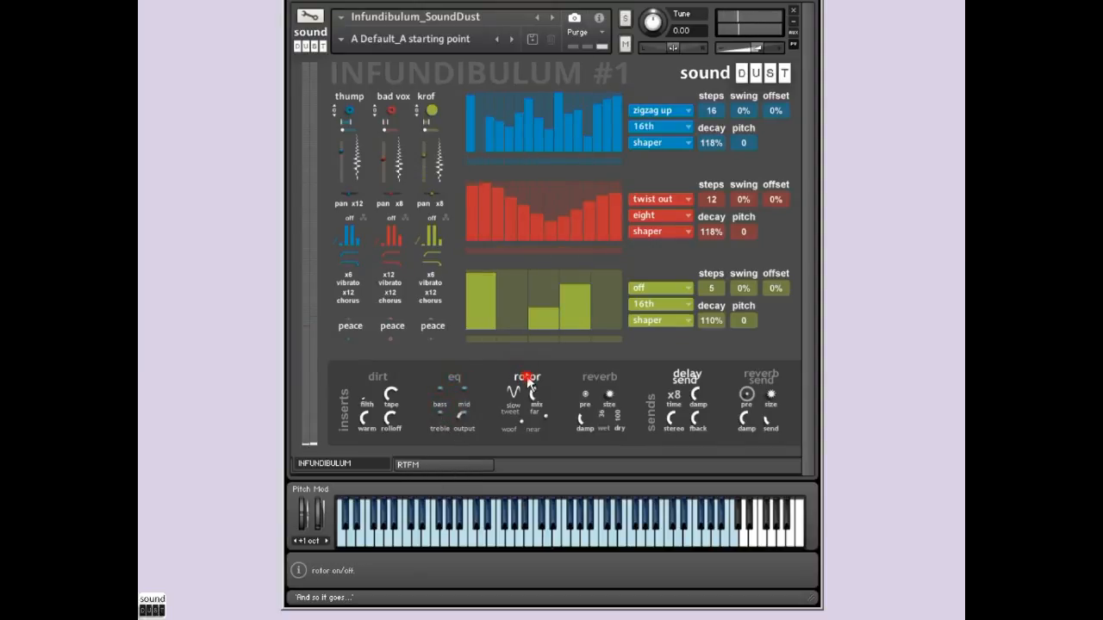
click(514, 396)
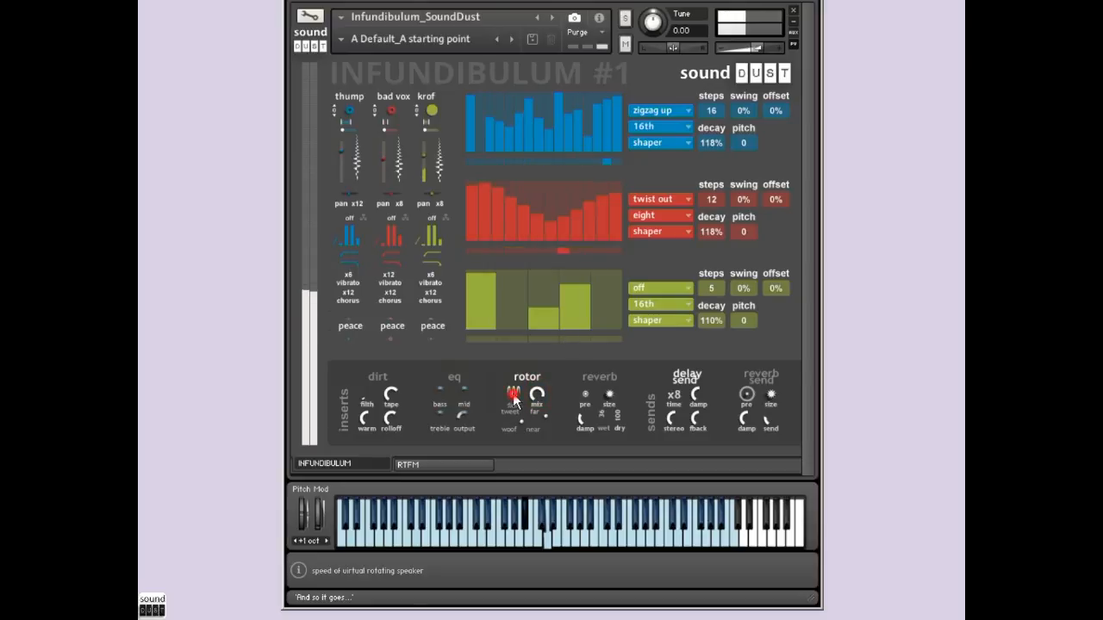
click(545, 418)
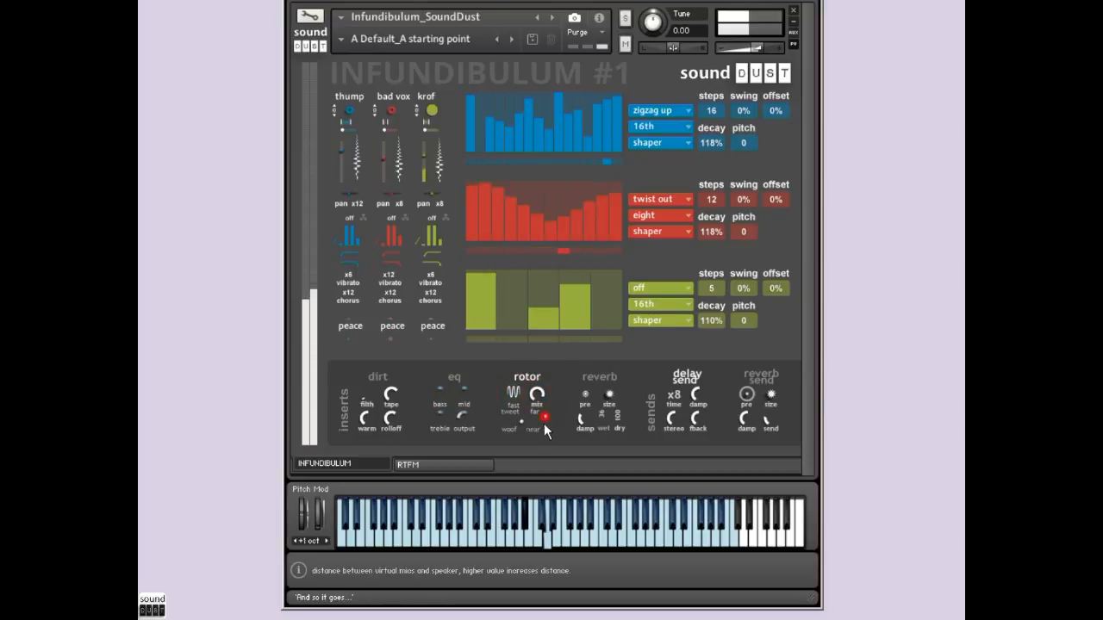
Switch the rotor insert off and the reverb insert on, set to 100 wet and 42 dry with a larger room size.
click(527, 378)
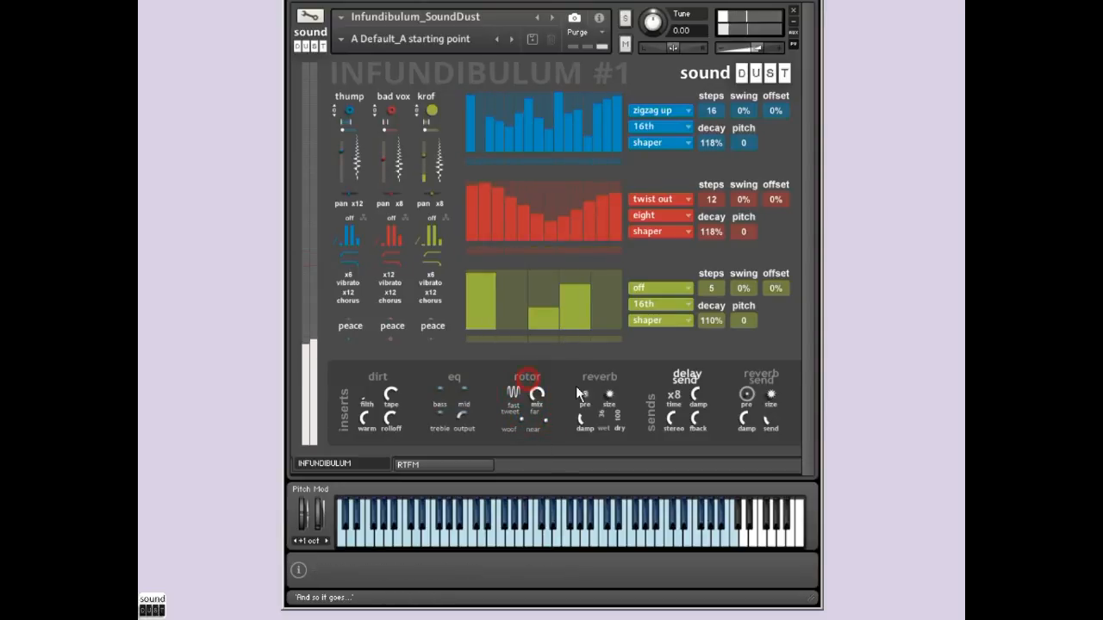
click(605, 381)
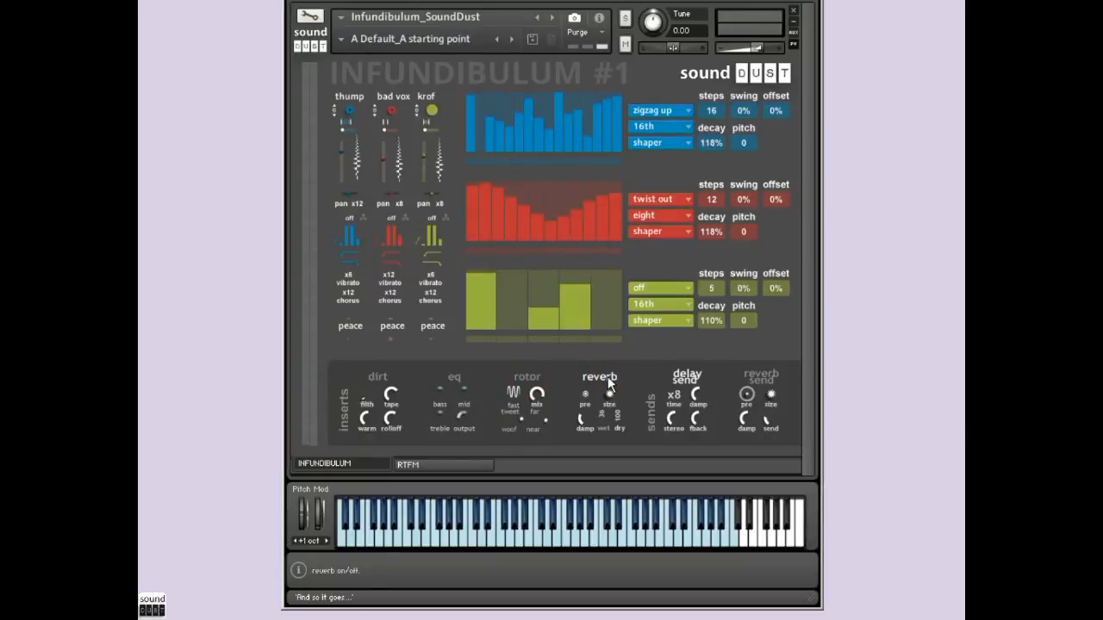
drag(606, 415, 709, 290)
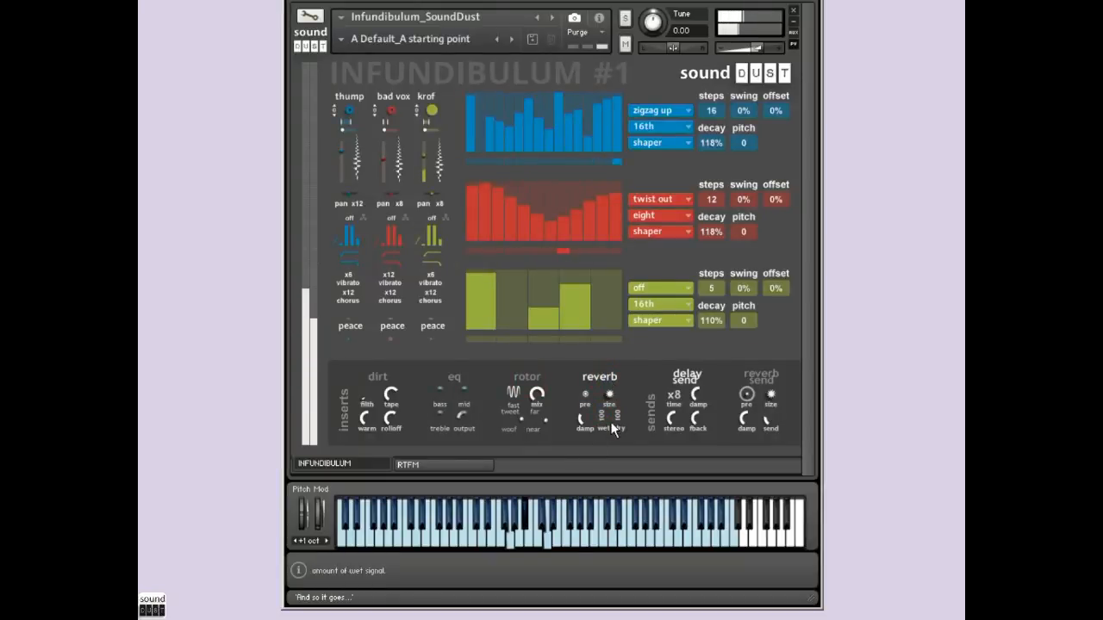
drag(618, 417, 540, 501)
drag(610, 394, 673, 331)
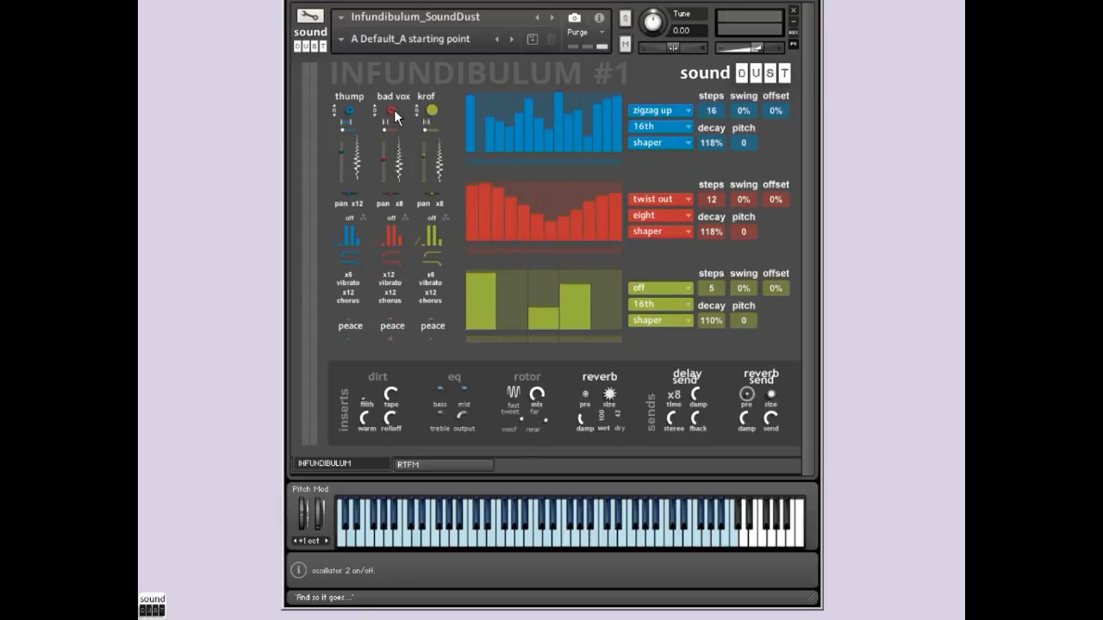
Switch the blue and red oscillators on to audition them through the reverb insert, and switch the insert off.
click(353, 111)
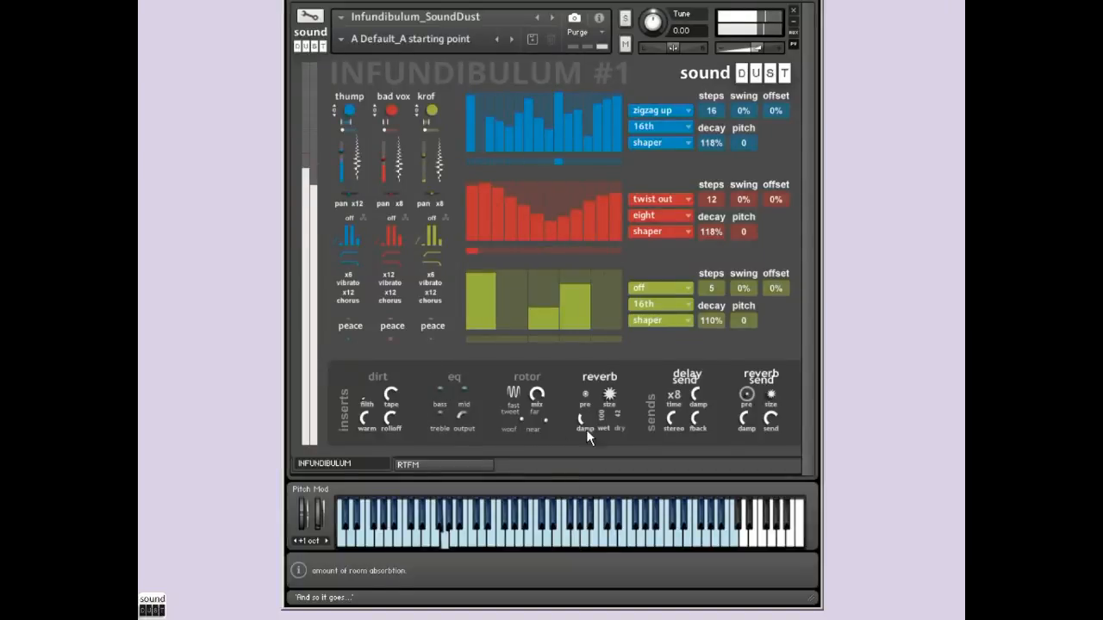
click(600, 375)
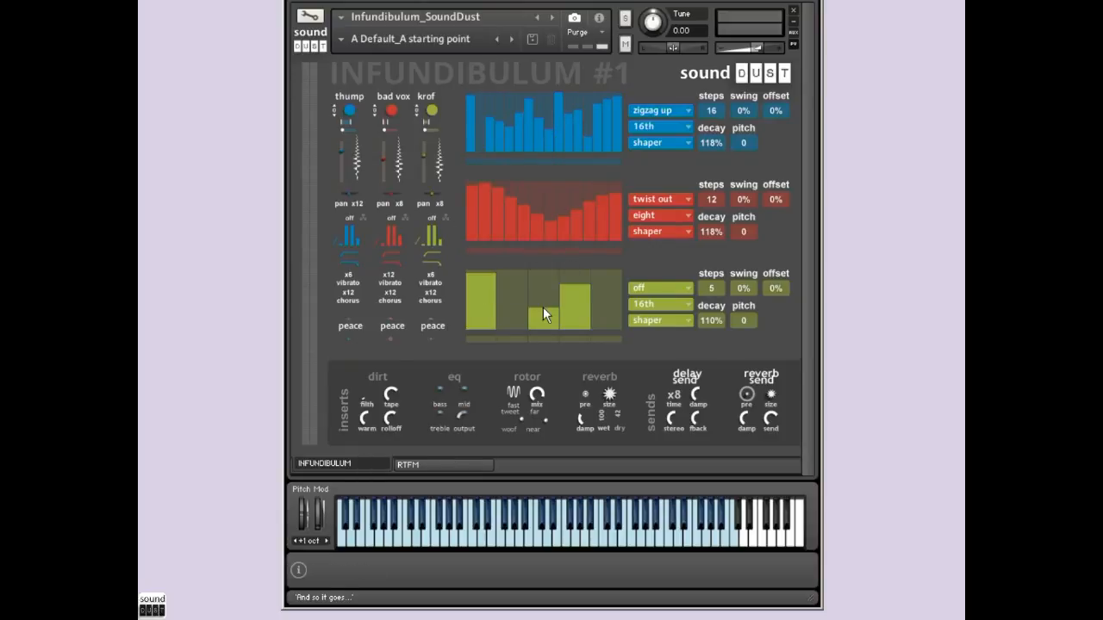
Consult the built-in manual's oscillator sound sources page and Infundibula controls page, and return to the main instrument page.
click(437, 465)
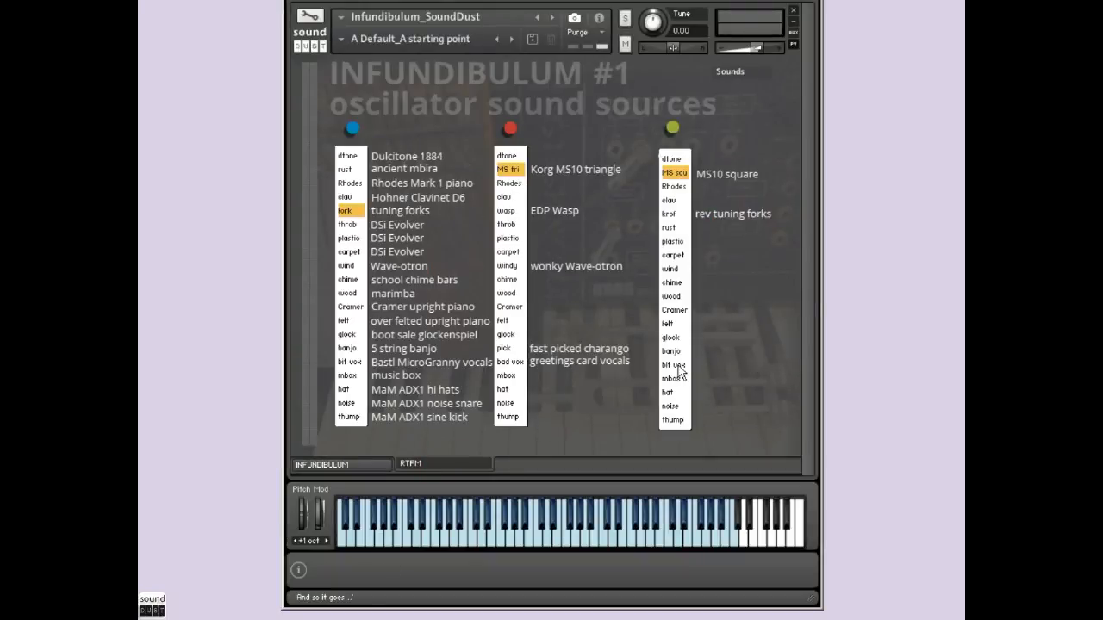
click(739, 75)
click(731, 100)
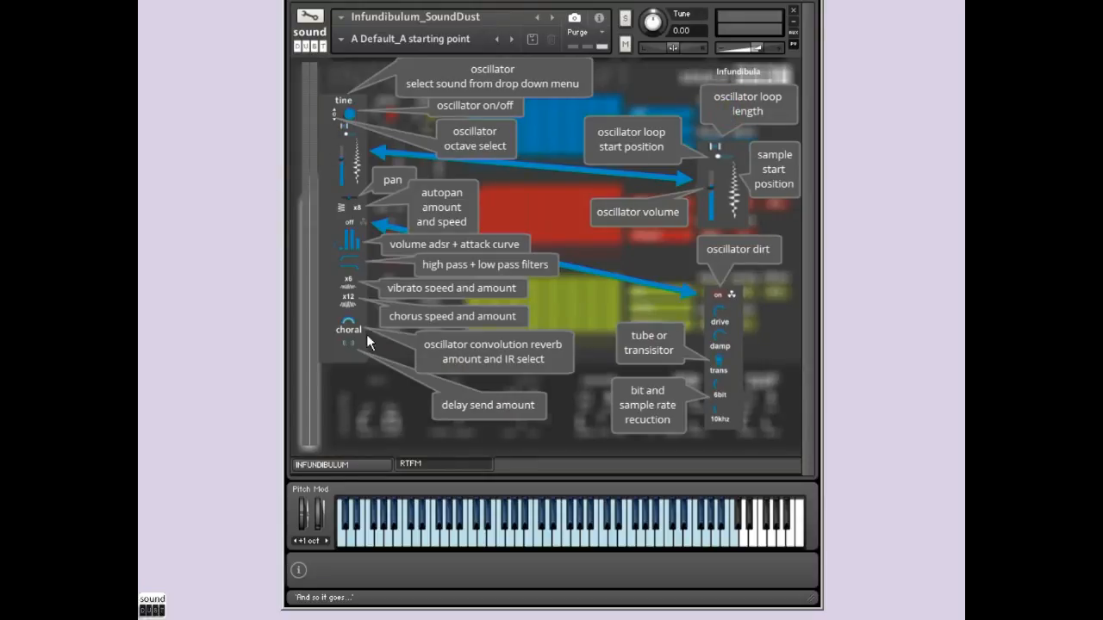
click(344, 463)
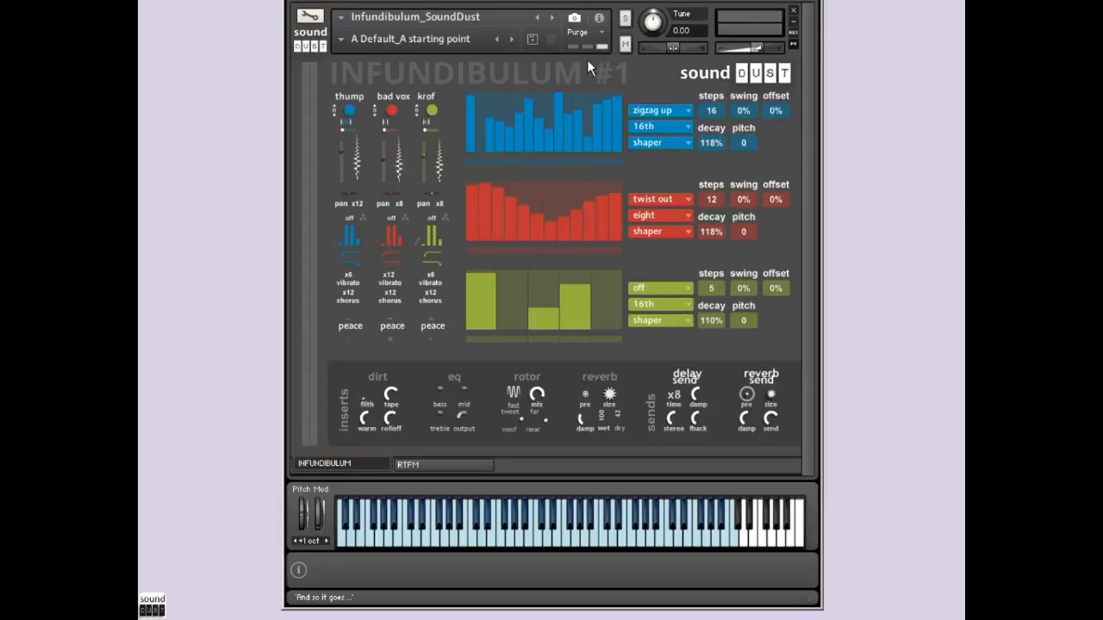